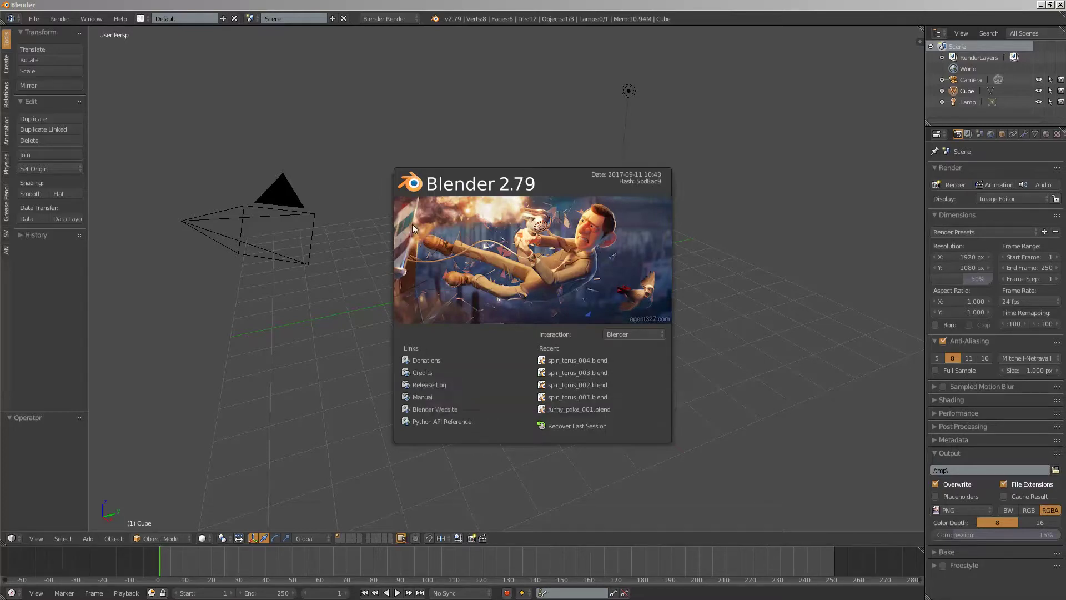
- Dismiss the splash screen and delete all default objects from the scene
{"action": "left_click", "coordinate": [432, 145]}
{"action": "key", "text": "a"}
{"action": "key", "text": "a"}
{"action": "key", "text": "Delete"}
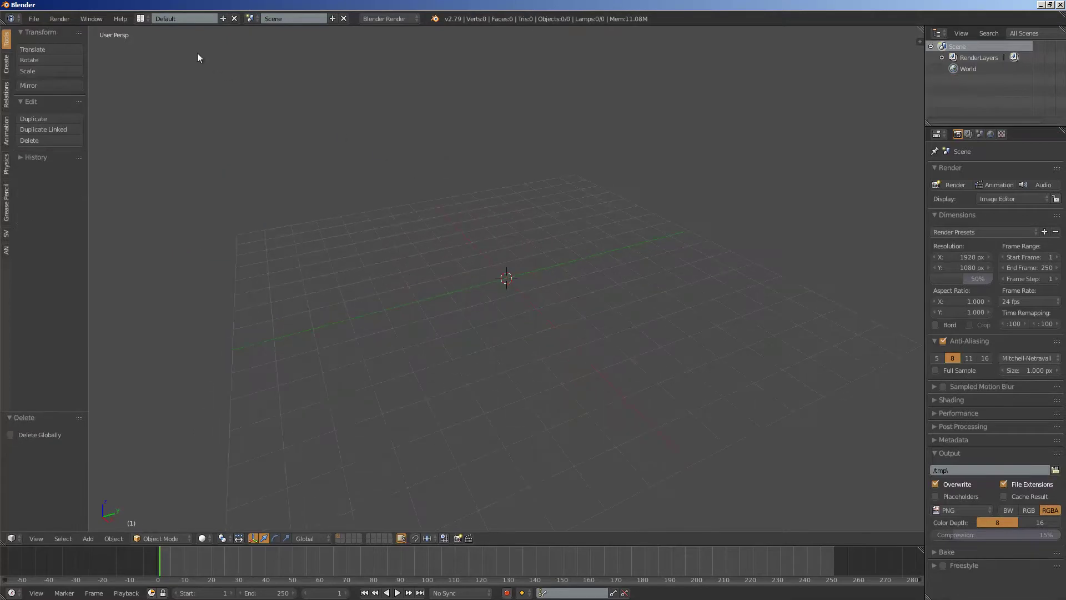
- Switch to the Compositing screen layout, extend the 3D view over the image editor, and make the 3D view slightly taller
{"action": "left_click", "coordinate": [142, 19]}
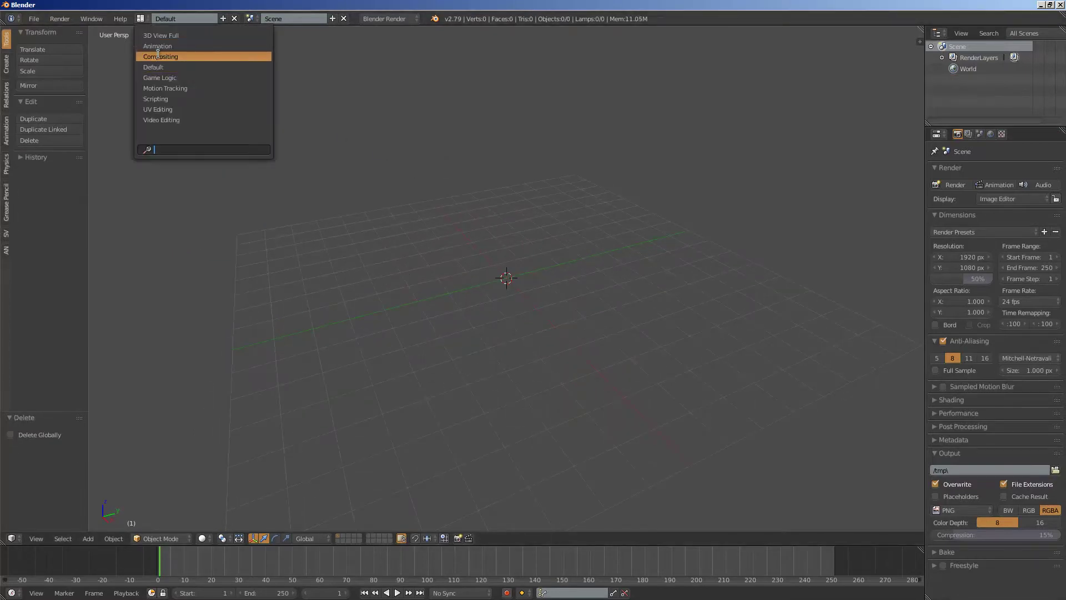
{"action": "left_click", "coordinate": [159, 56]}
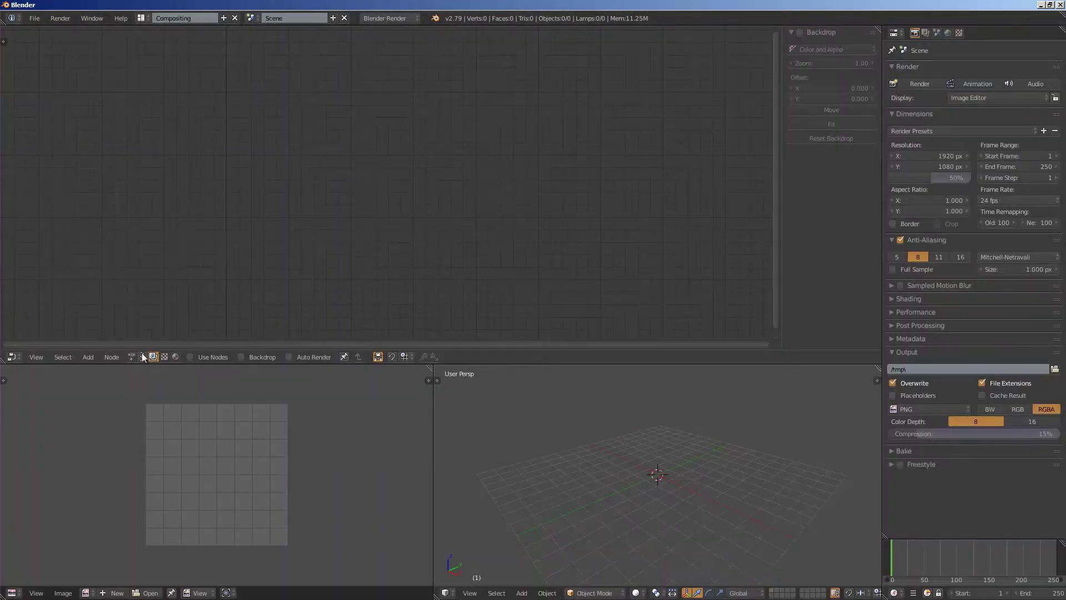
{"action": "left_click_drag", "start_coordinate": [431, 367], "coordinate": [311, 383]}
{"action": "middle_click_drag", "start_coordinate": [375, 442], "coordinate": [423, 417]}
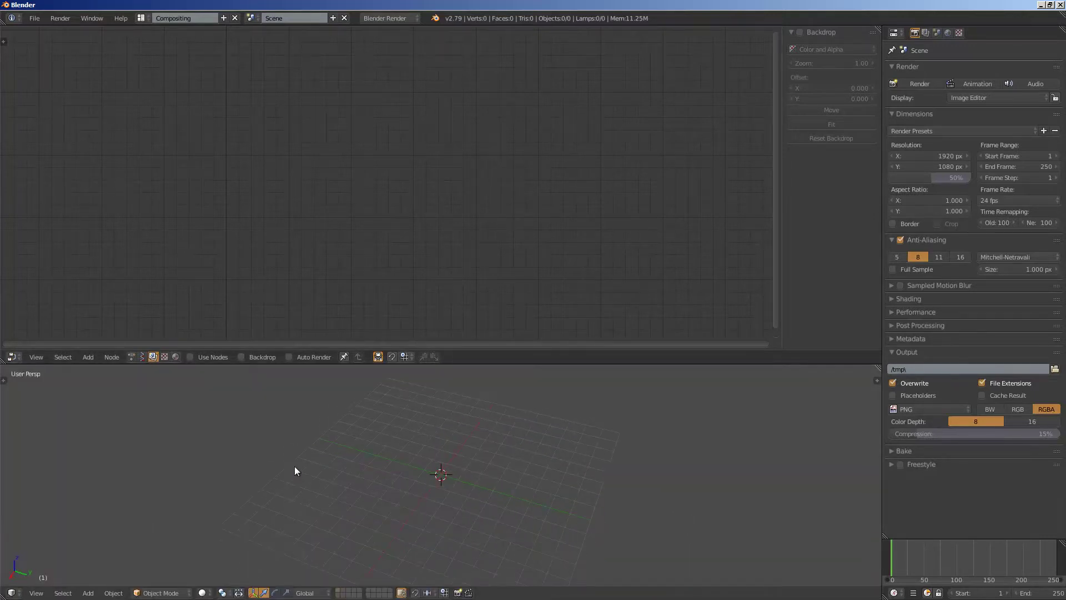
{"action": "middle_click_drag", "start_coordinate": [365, 447], "coordinate": [389, 424]}
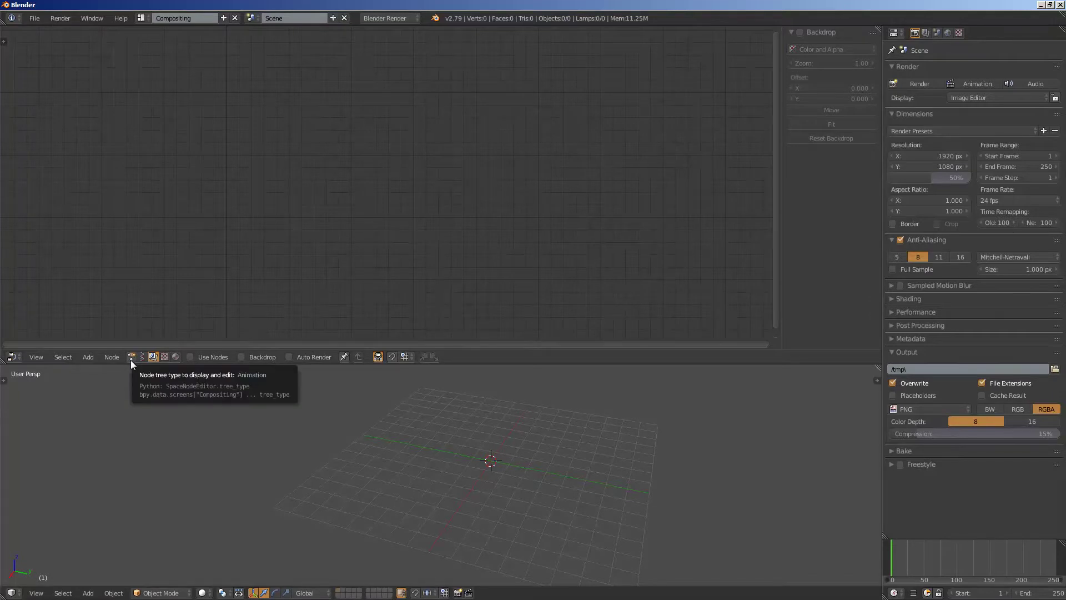
{"action": "middle_click_drag", "start_coordinate": [421, 428], "coordinate": [443, 408]}
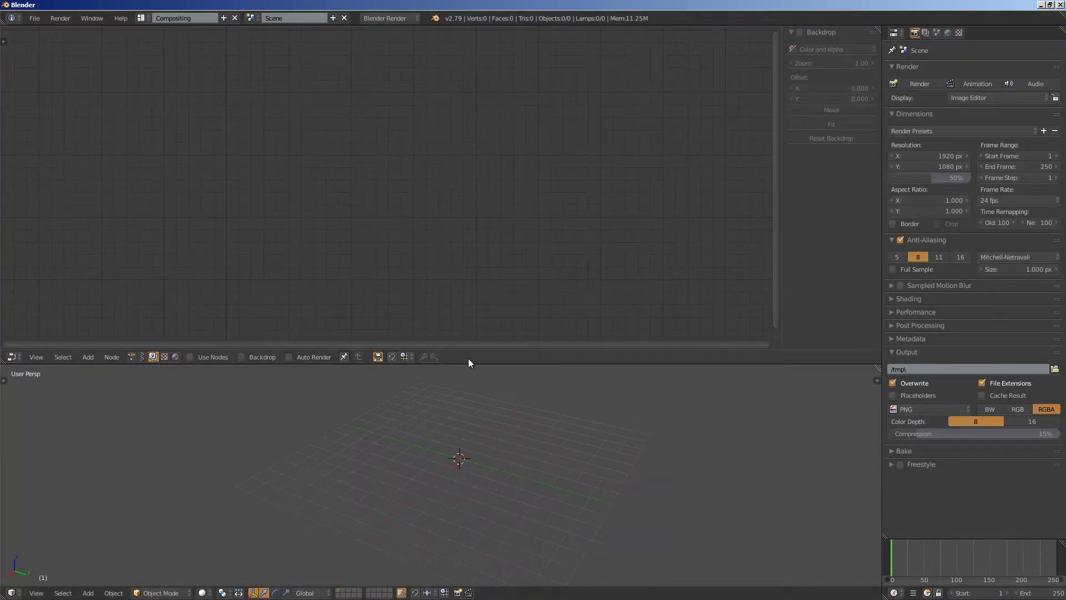
{"action": "left_click_drag", "start_coordinate": [476, 363], "coordinate": [447, 322]}
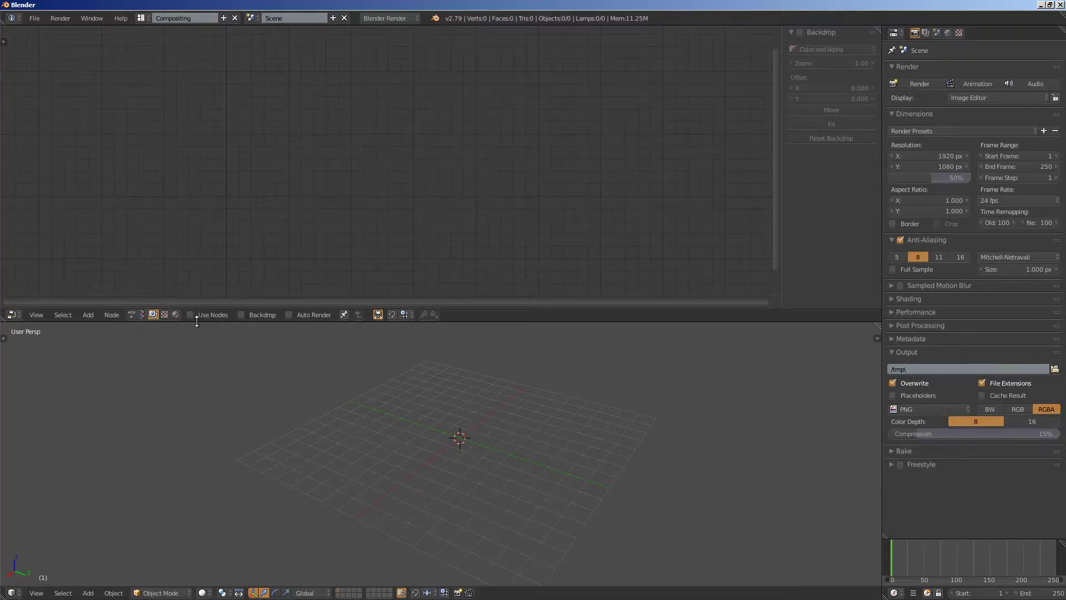
{"action": "left_click_drag", "start_coordinate": [194, 322], "coordinate": [202, 330]}
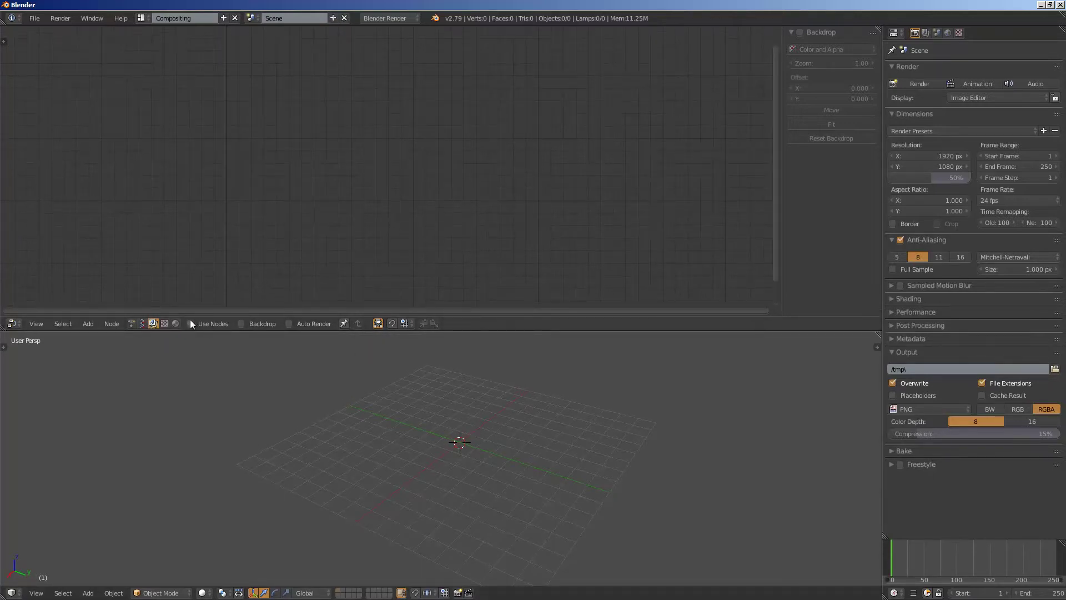
- Make the window fullscreen and create a new Sverchok node tree in the node editor
{"action": "left_click", "coordinate": [106, 18]}
{"action": "left_click", "coordinate": [116, 41]}
{"action": "left_click", "coordinate": [142, 318]}
{"action": "left_click", "coordinate": [233, 318]}
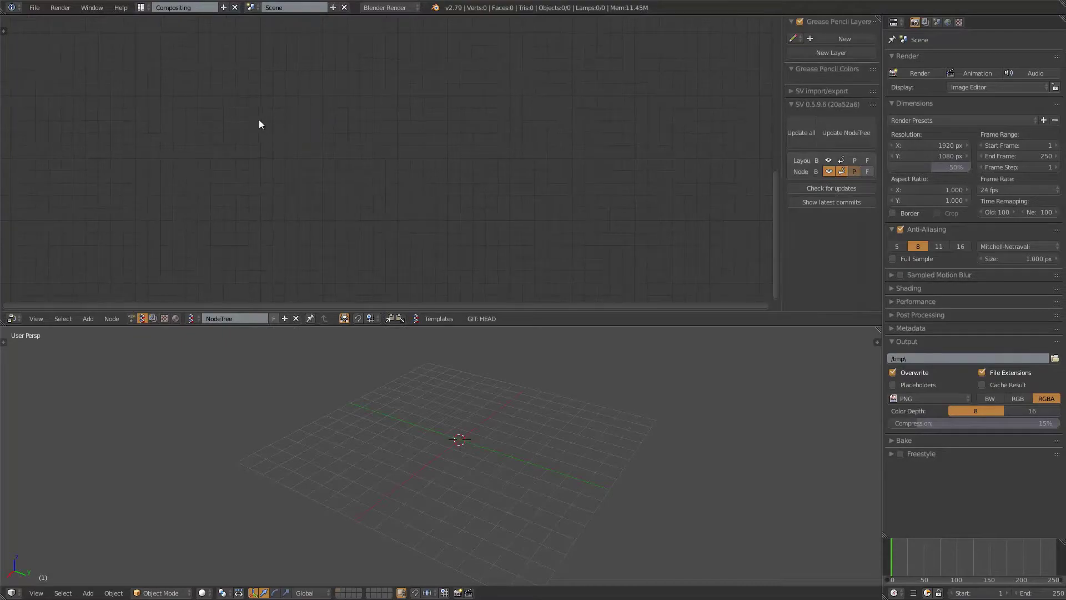
- Save the file as ansv_improv_blender279.blend in the Dropbox folder
{"action": "key", "text": "ctrl+s"}
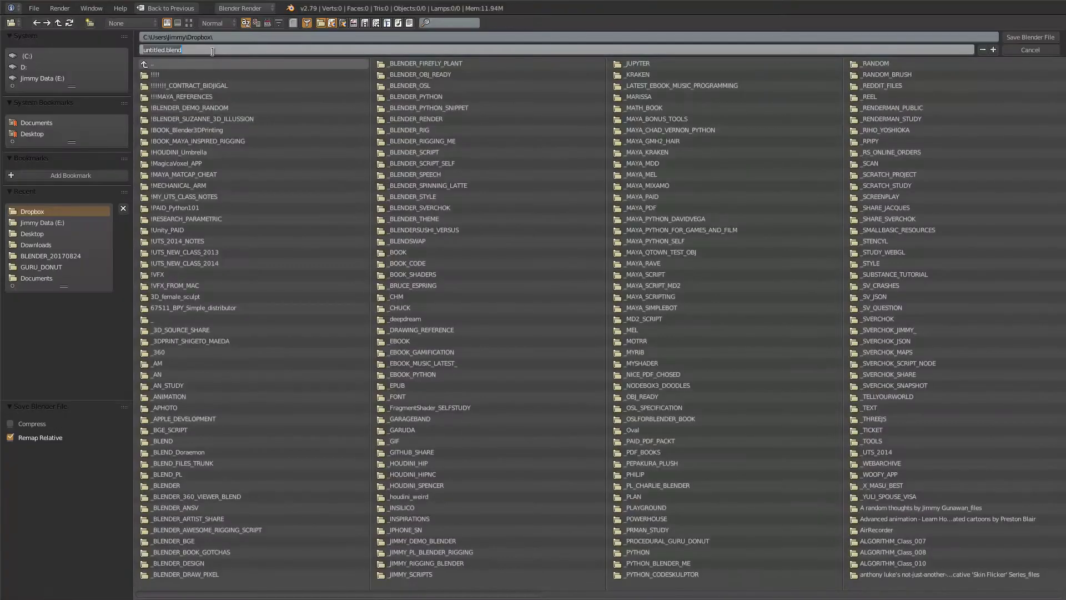
{"action": "type", "text": "ansv_improv_"}
{"action": "key", "text": "Return"}
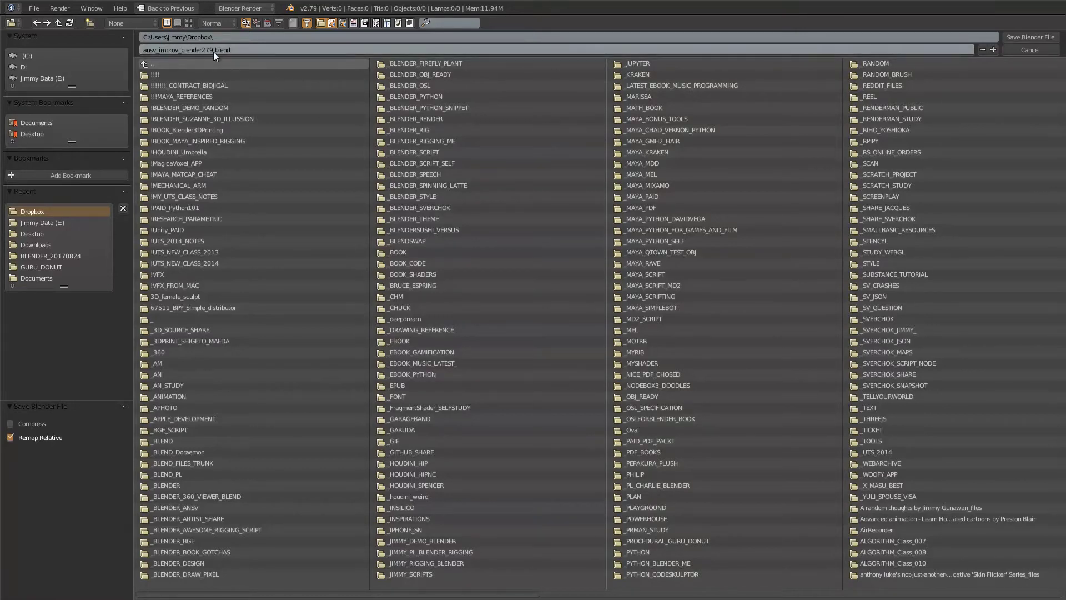
{"action": "left_click", "coordinate": [1038, 36]}
- Add a Torus generator node to the Sverchok node tree
{"action": "middle_click_drag", "start_coordinate": [515, 335], "coordinate": [509, 335]}
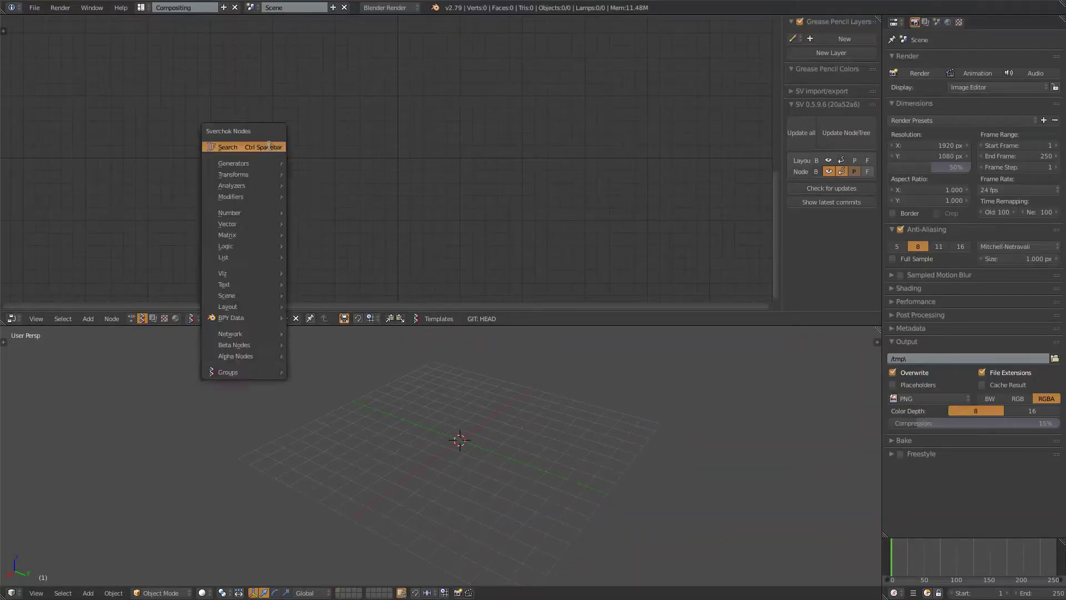
{"action": "key", "text": "alt+space"}
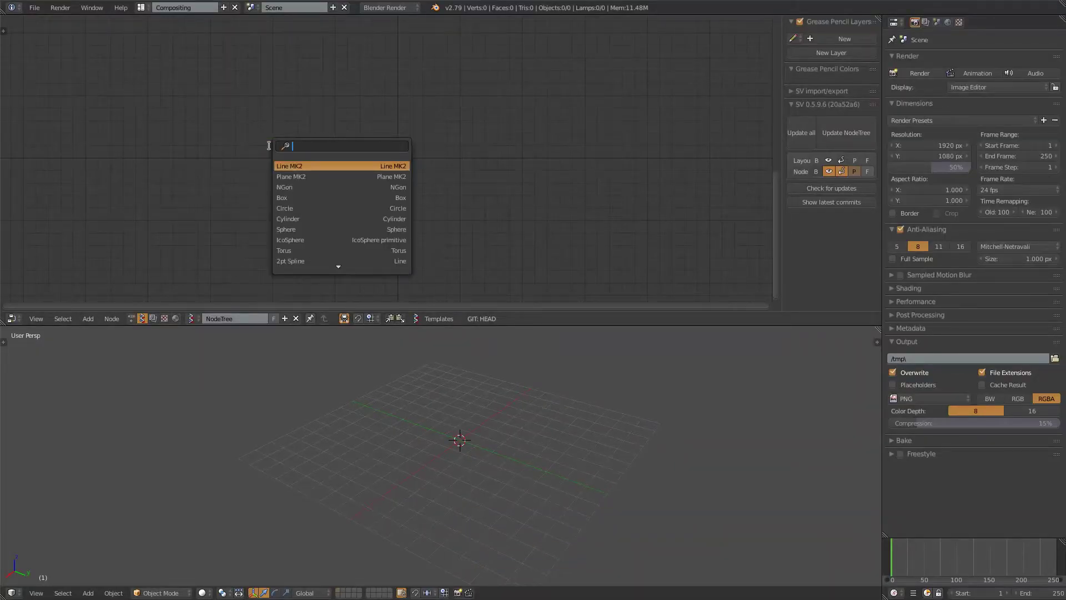
{"action": "key", "text": "Escape"}
{"action": "key", "text": "shift+a"}
{"action": "mouse_move", "coordinate": [280, 150]}
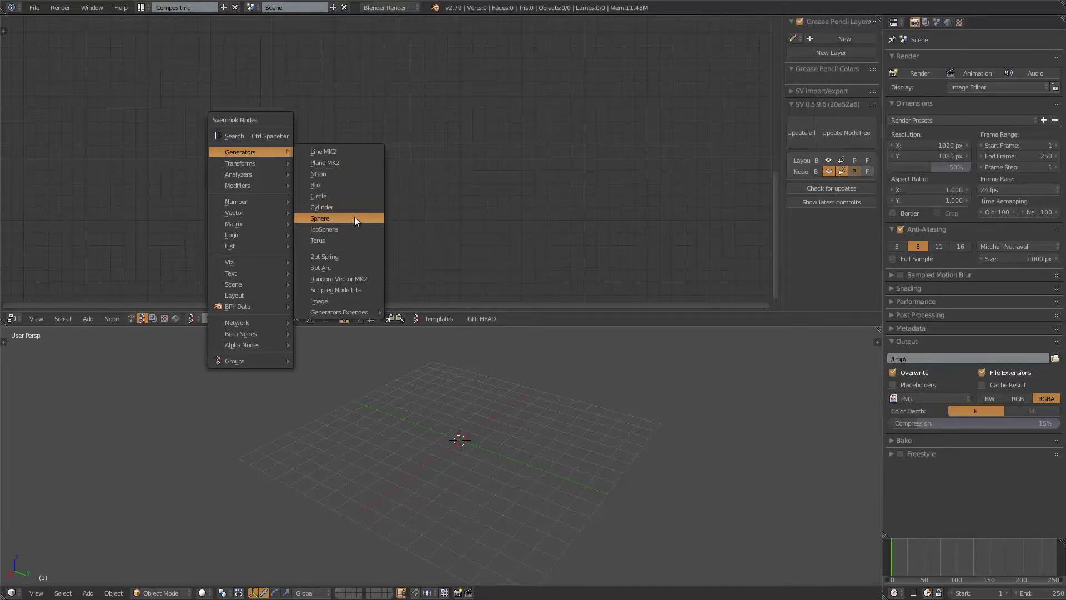
{"action": "left_click", "coordinate": [331, 238]}
{"action": "left_click", "coordinate": [146, 89]}
- Search for and add a Torus Knot node, placing it beside the Torus node
{"action": "key", "text": "shift+a"}
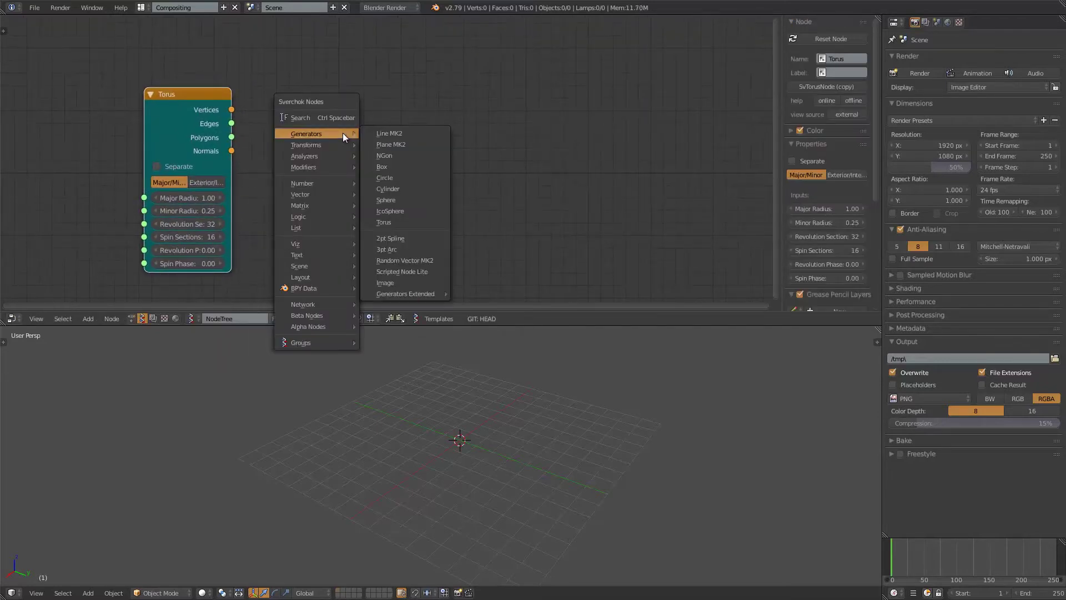
{"action": "left_click", "coordinate": [331, 117]}
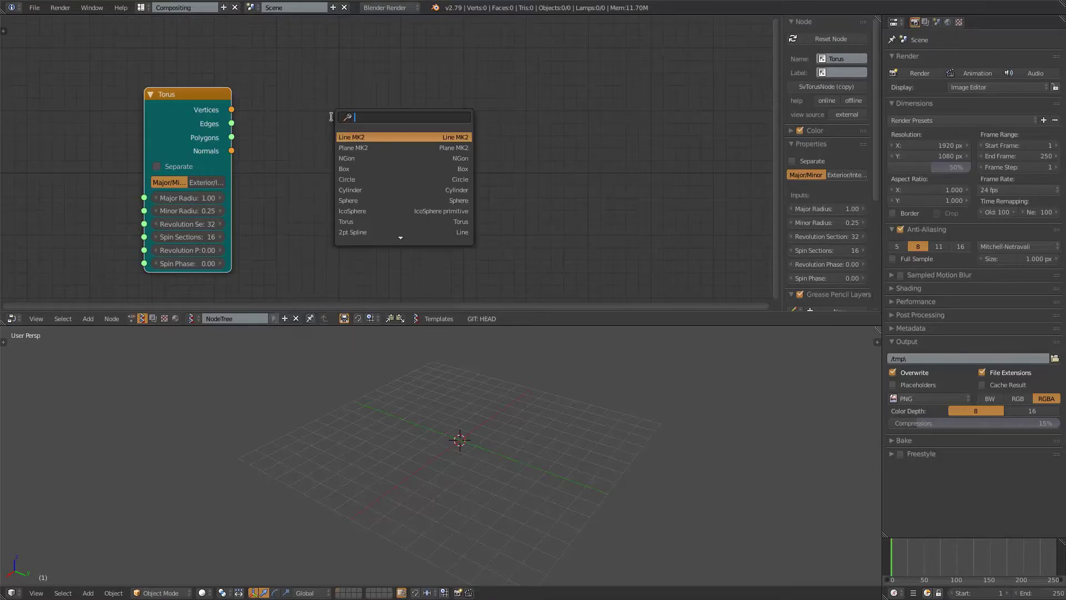
{"action": "type", "text": "torus"}
{"action": "key", "text": "Down"}
{"action": "key", "text": "Return"}
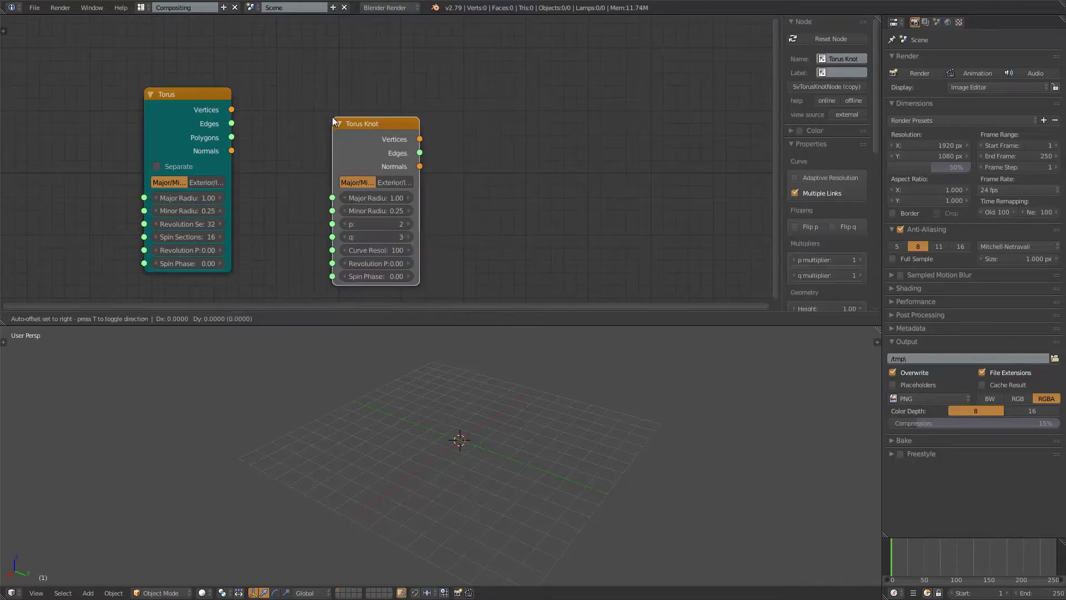
{"action": "middle_click_drag", "start_coordinate": [429, 156], "coordinate": [421, 152]}
{"action": "left_click_drag", "start_coordinate": [338, 116], "coordinate": [352, 116]}
- Add a Viewer BMesh node beyond the Torus Knot node
{"action": "key", "text": "shift+a"}
{"action": "left_click", "coordinate": [472, 109]}
{"action": "type", "text": "viewer"}
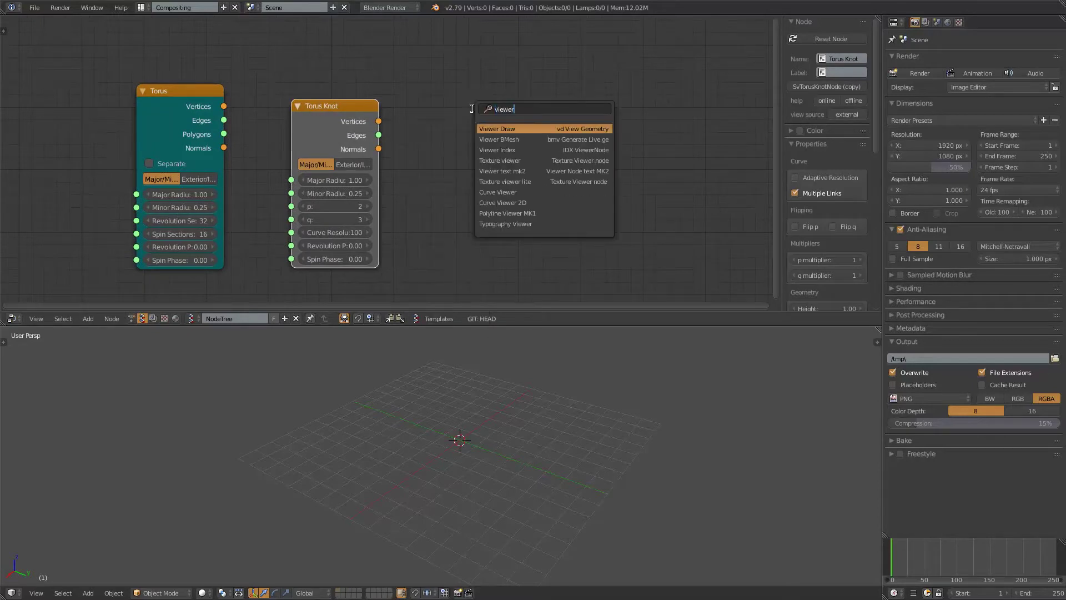
{"action": "key", "text": "Down"}
{"action": "key", "text": "Return"}
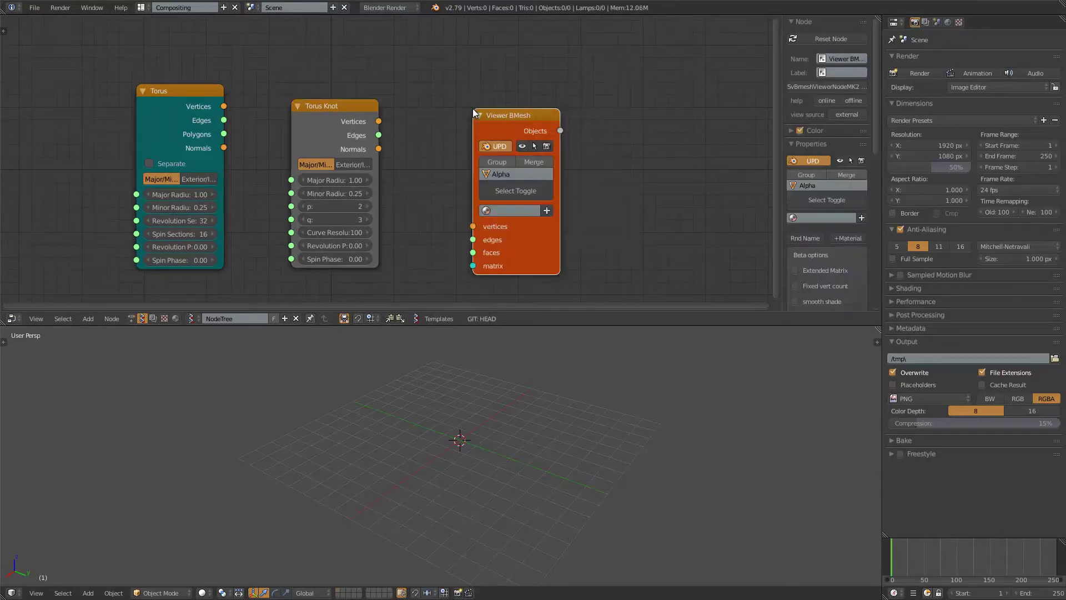
{"action": "left_click", "coordinate": [493, 106]}
- Connect the Torus node's Vertices and Polygons outputs to the Viewer BMesh node's vertices and faces inputs
{"action": "left_click_drag", "start_coordinate": [223, 106], "coordinate": [493, 220]}
{"action": "left_click_drag", "start_coordinate": [223, 134], "coordinate": [497, 245]}
{"action": "scroll", "coordinate": [497, 473], "scroll_direction": "up", "scroll_amount": 6}
{"action": "scroll", "coordinate": [496, 473], "scroll_direction": "down", "scroll_amount": 2}
{"action": "middle_click_drag", "start_coordinate": [496, 473], "coordinate": [541, 451]}
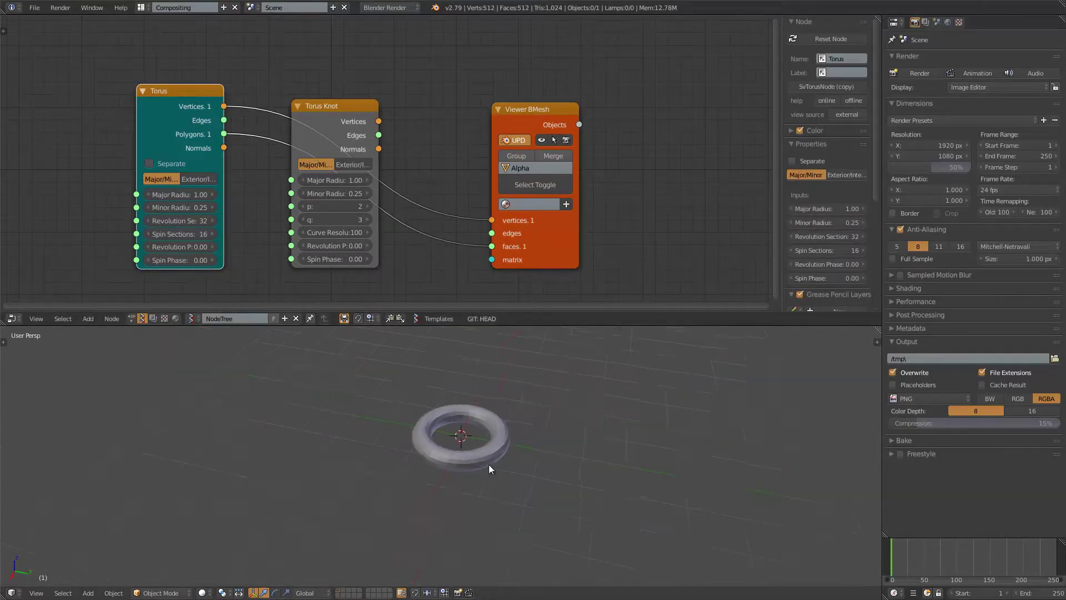
{"action": "scroll", "coordinate": [488, 465], "scroll_direction": "up", "scroll_amount": 5}
- Set the Torus node to major radius 0.88, minor radius 0.40 and 19 revolution sections, and select the generated torus mesh
{"action": "left_click_drag", "start_coordinate": [194, 192], "coordinate": [177, 221]}
{"action": "scroll", "coordinate": [495, 440], "scroll_direction": "down", "scroll_amount": 2}
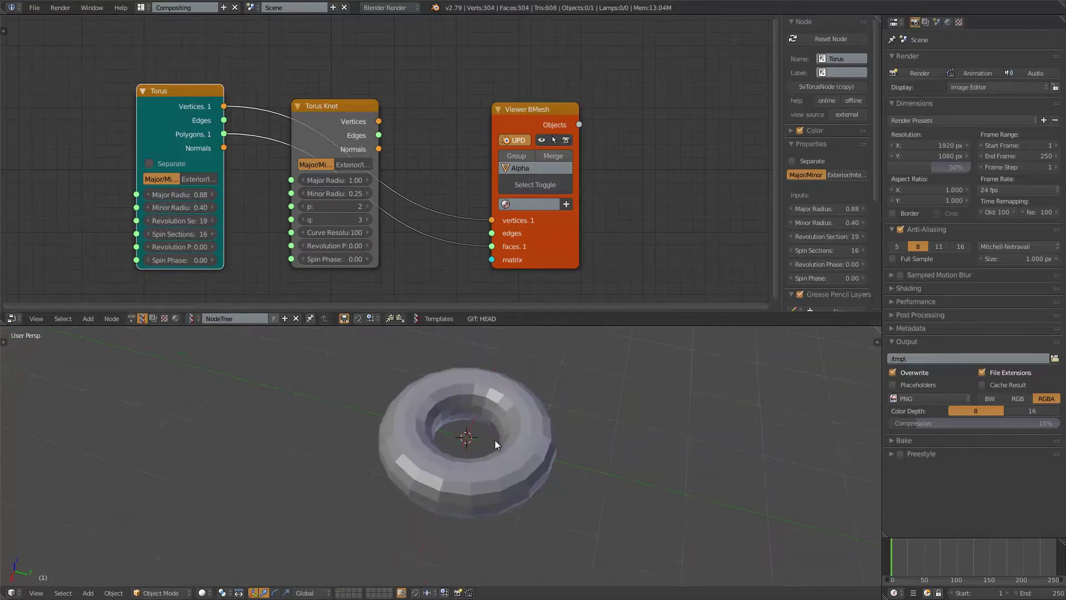
{"action": "middle_click_drag", "start_coordinate": [535, 427], "coordinate": [479, 419]}
{"action": "right_click", "coordinate": [450, 459]}
{"action": "middle_click_drag", "start_coordinate": [448, 454], "coordinate": [456, 443]}
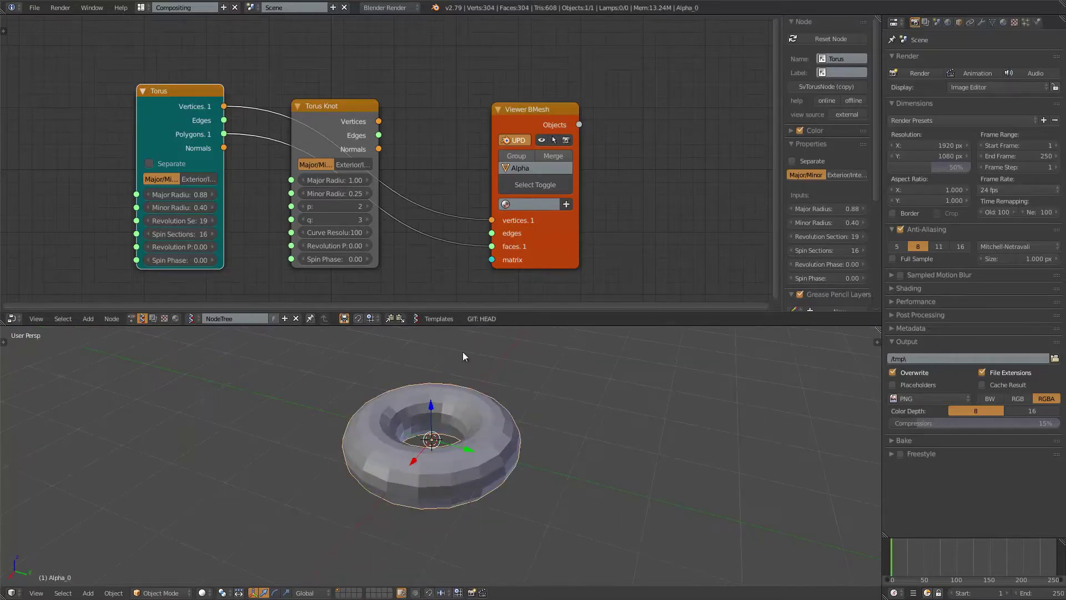
- Move the Torus Knot node below the links between the Torus and Viewer BMesh nodes
{"action": "middle_click_drag", "start_coordinate": [404, 228], "coordinate": [412, 228]}
{"action": "left_click_drag", "start_coordinate": [368, 119], "coordinate": [322, 207]}
{"action": "scroll", "coordinate": [322, 208], "scroll_direction": "down", "scroll_amount": 1}
{"action": "middle_click_drag", "start_coordinate": [430, 463], "coordinate": [444, 466]}
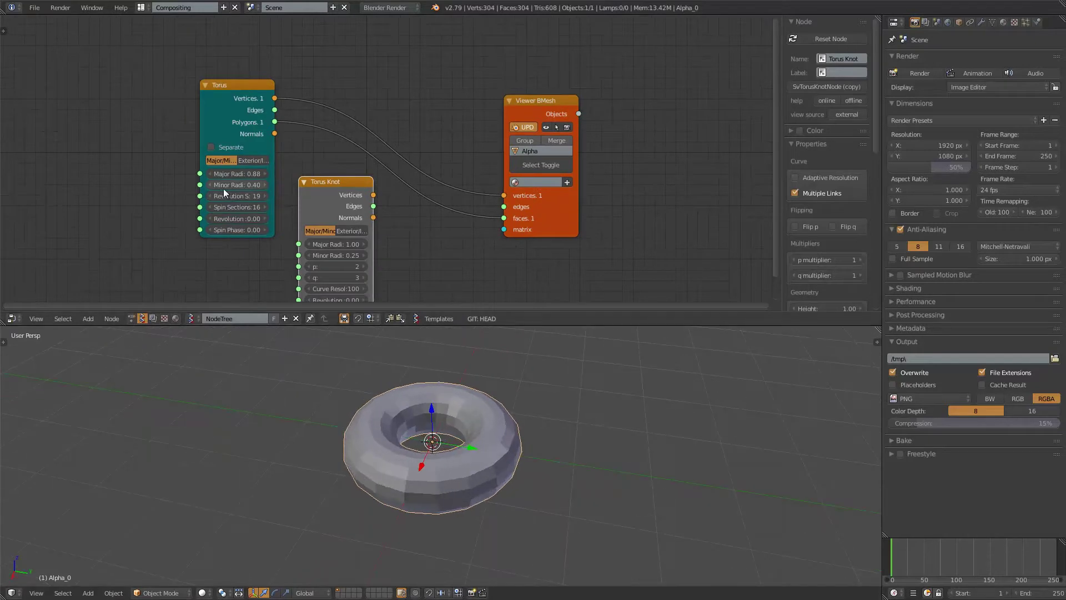
- Set the Torus node's revolution sections and spin sections to 12
{"action": "left_click_drag", "start_coordinate": [234, 195], "coordinate": [238, 205]}
{"action": "type", "text": "12"}
{"action": "key", "text": "Return"}
{"action": "middle_click_drag", "start_coordinate": [319, 175], "coordinate": [328, 149]}
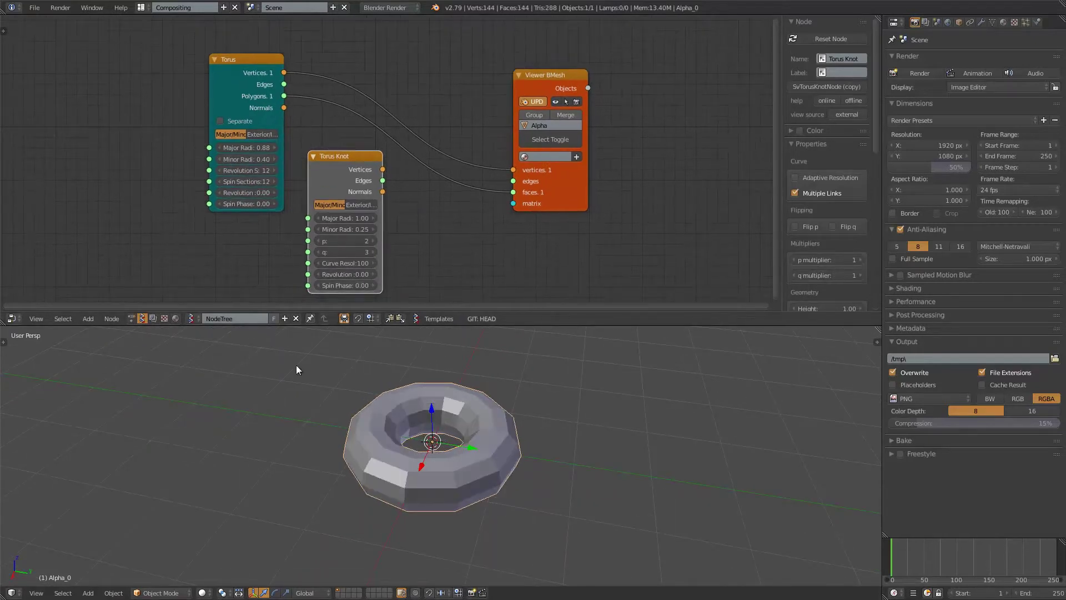
- Add a Monkey mesh to the scene and move it off the torus
{"action": "middle_click_drag", "start_coordinate": [354, 435], "coordinate": [459, 458]}
{"action": "scroll", "coordinate": [459, 459], "scroll_direction": "down", "scroll_amount": 4}
{"action": "key", "text": "shift+a"}
{"action": "mouse_move", "coordinate": [536, 428]}
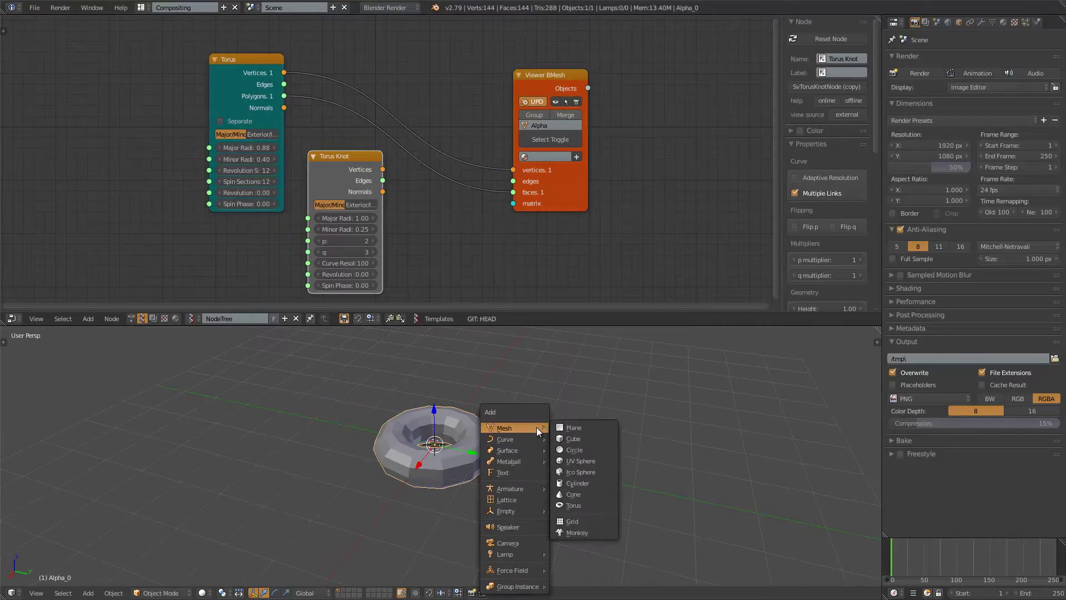
{"action": "left_click", "coordinate": [587, 529]}
{"action": "key", "text": "g"}
{"action": "left_click", "coordinate": [585, 433]}
{"action": "middle_click_drag", "start_coordinate": [585, 433], "coordinate": [604, 416]}
- Scale the monkey down and move it well away from the torus
{"action": "key", "text": "s"}
{"action": "right_click", "coordinate": [608, 396]}
{"action": "scroll", "coordinate": [608, 396], "scroll_direction": "down", "scroll_amount": 3}
{"action": "key", "text": "g"}
{"action": "right_click", "coordinate": [481, 401]}
{"action": "key", "text": "s"}
{"action": "left_click", "coordinate": [454, 415]}
{"action": "key", "text": "g"}
{"action": "left_click", "coordinate": [334, 413]}
{"action": "middle_click_drag", "start_coordinate": [427, 421], "coordinate": [494, 426]}
{"action": "scroll", "coordinate": [494, 425], "scroll_direction": "up", "scroll_amount": 4}
{"action": "scroll", "coordinate": [251, 246], "scroll_direction": "down", "scroll_amount": 1}
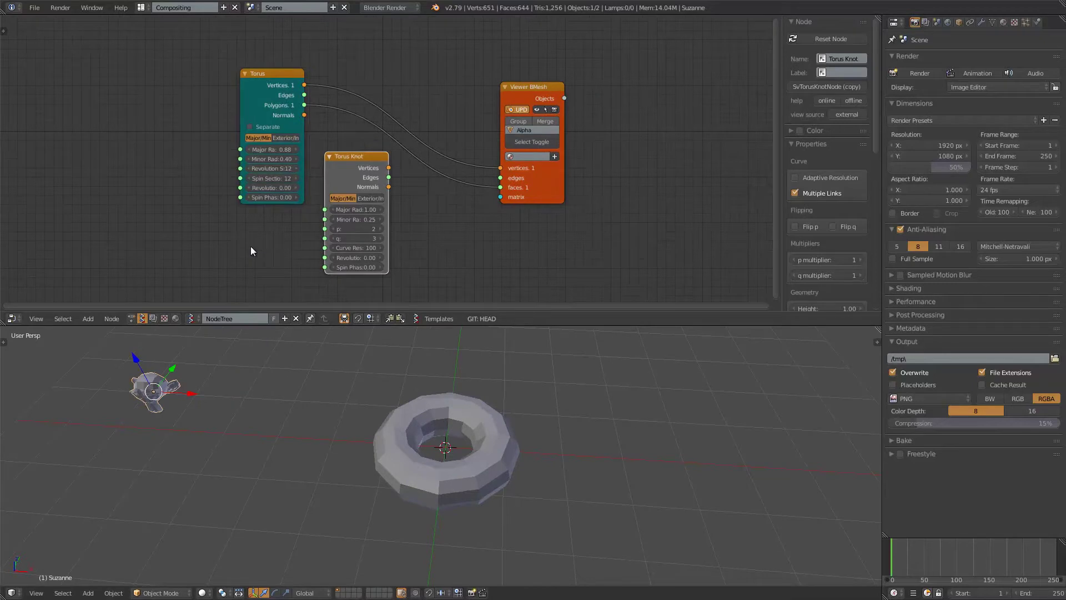
- Switch the node editor to an Animation Nodes tree and add an Object Mesh Data node
{"action": "left_click", "coordinate": [131, 319]}
{"action": "key", "text": "shift+a"}
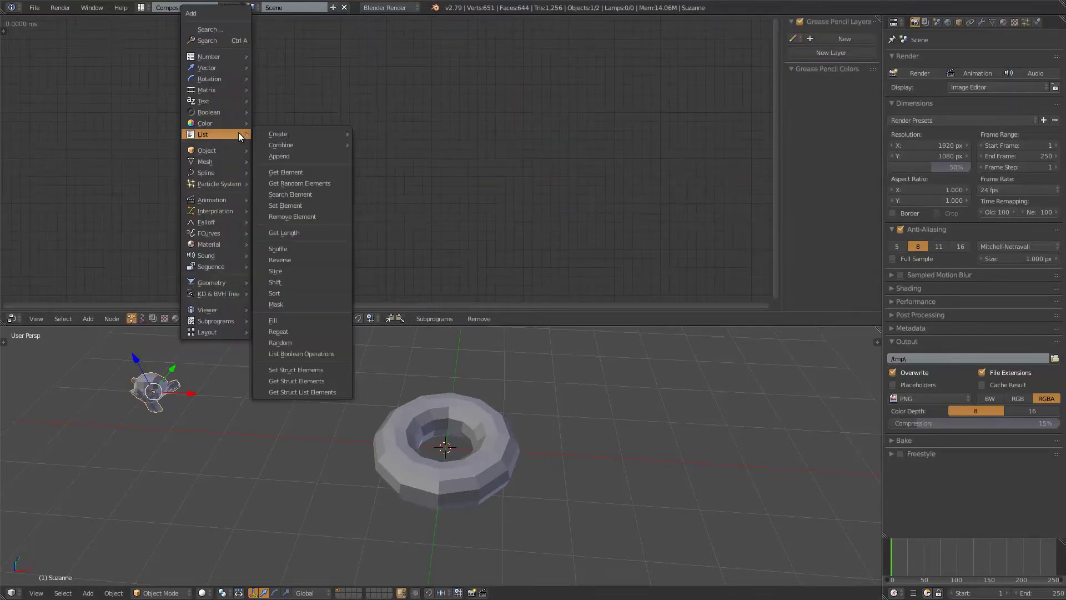
{"action": "left_click", "coordinate": [237, 48]}
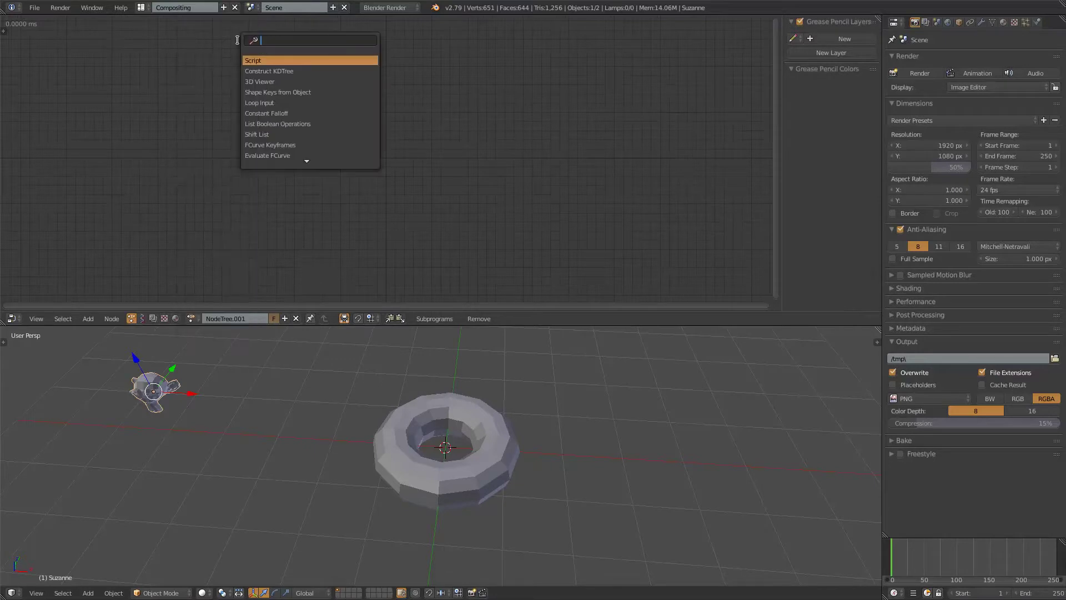
{"action": "type", "text": "object m"}
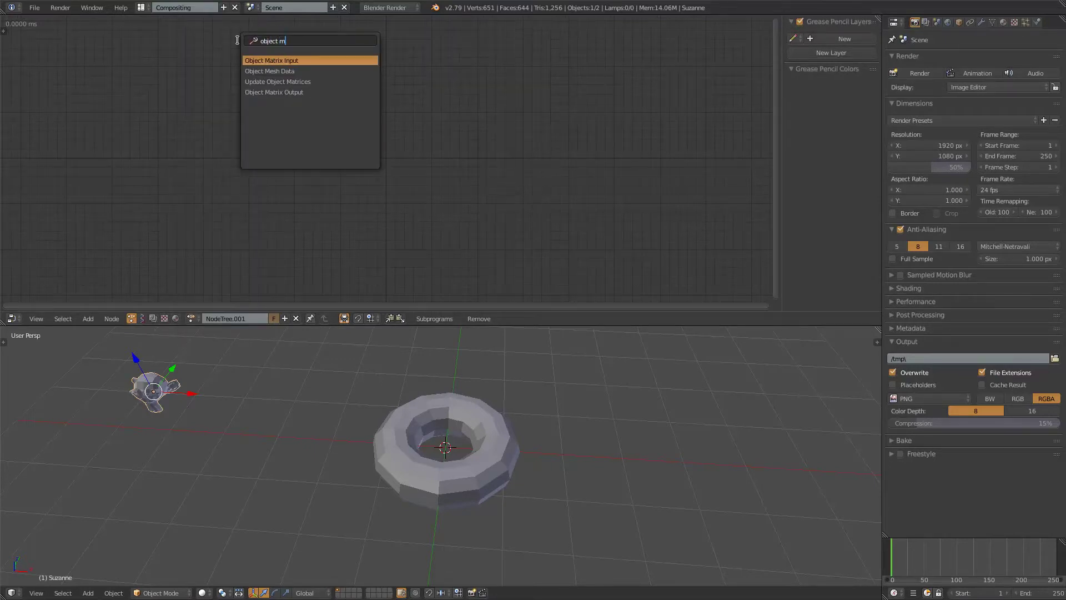
{"action": "key", "text": "Down"}
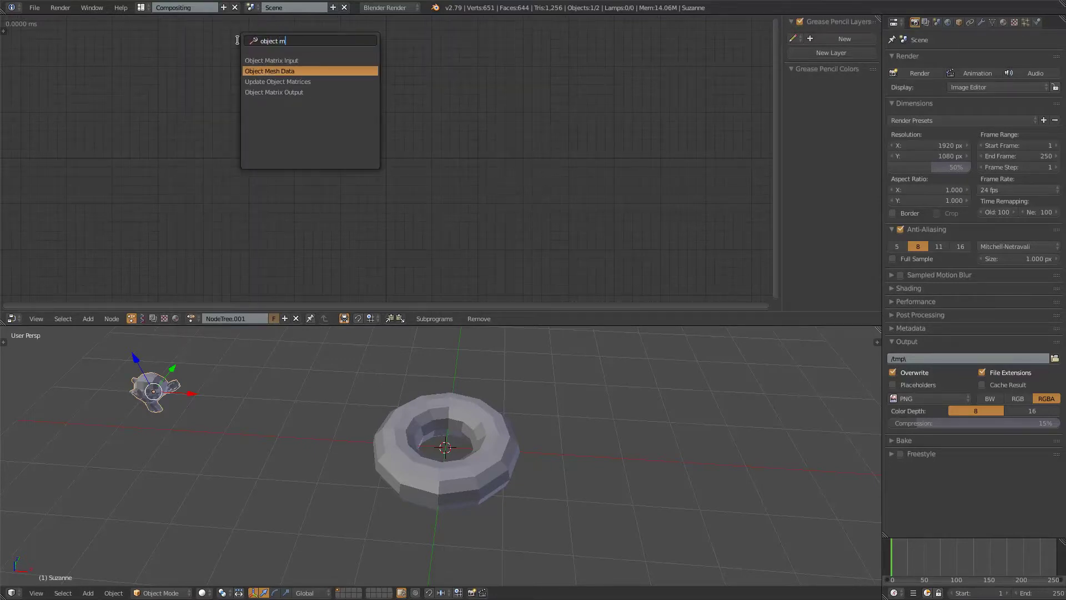
{"action": "key", "text": "Return"}
{"action": "left_click", "coordinate": [235, 132]}
{"action": "scroll", "coordinate": [236, 136], "scroll_direction": "up", "scroll_amount": 3}
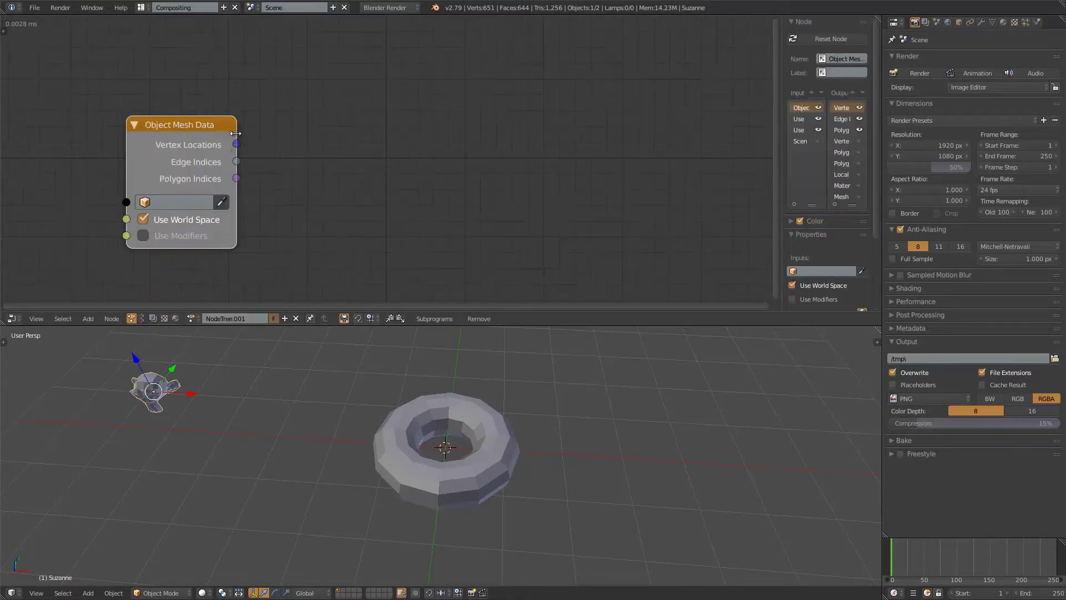
- Select the torus mesh and assign it as the Object Mesh Data node's object
{"action": "middle_click_drag", "start_coordinate": [236, 138], "coordinate": [279, 119]}
{"action": "middle_click_drag", "start_coordinate": [431, 410], "coordinate": [424, 415]}
{"action": "right_click", "coordinate": [424, 417]}
{"action": "left_click", "coordinate": [264, 183]}
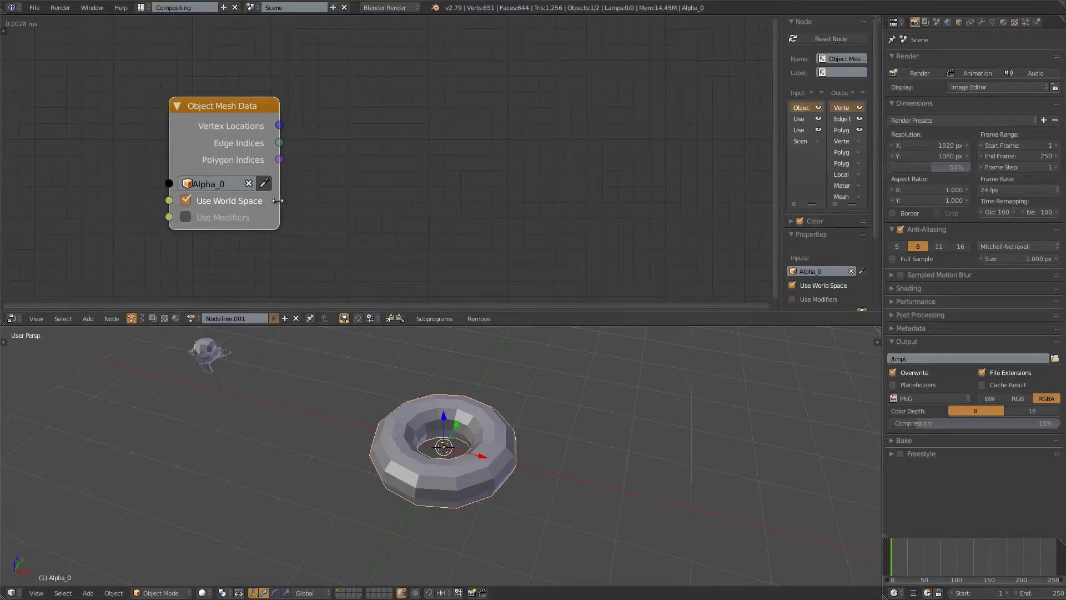
- Widen the Object Mesh Data node and the node editor's properties sidebar, and reposition the node
{"action": "left_click_drag", "start_coordinate": [287, 200], "coordinate": [340, 201]}
{"action": "middle_click_drag", "start_coordinate": [409, 443], "coordinate": [425, 456]}
{"action": "scroll", "coordinate": [431, 444], "scroll_direction": "up", "scroll_amount": 2}
{"action": "middle_click_drag", "start_coordinate": [458, 493], "coordinate": [448, 481]}
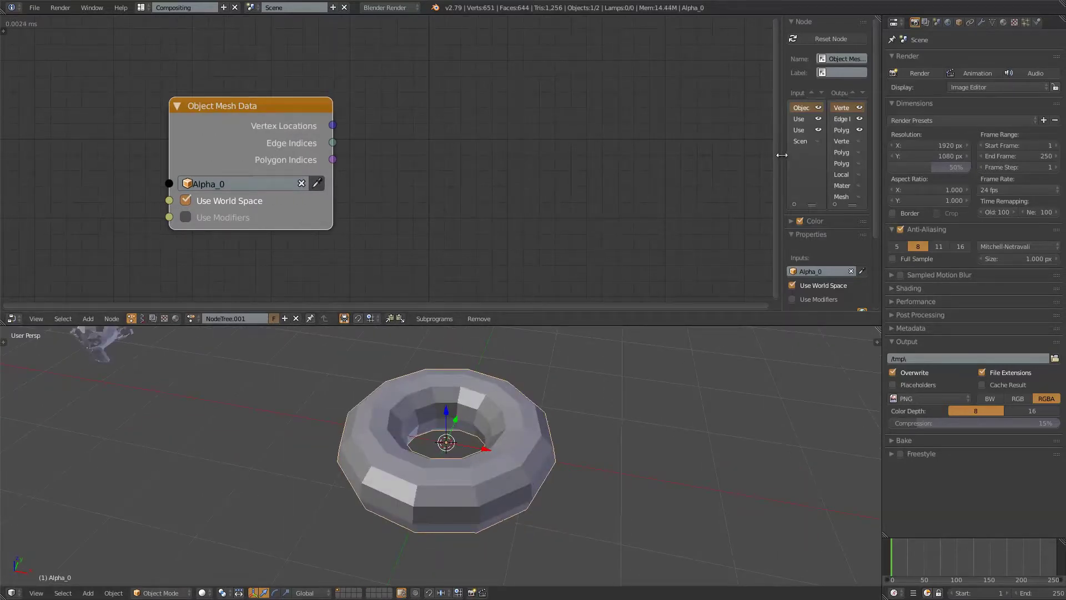
{"action": "left_click_drag", "start_coordinate": [782, 155], "coordinate": [661, 158]}
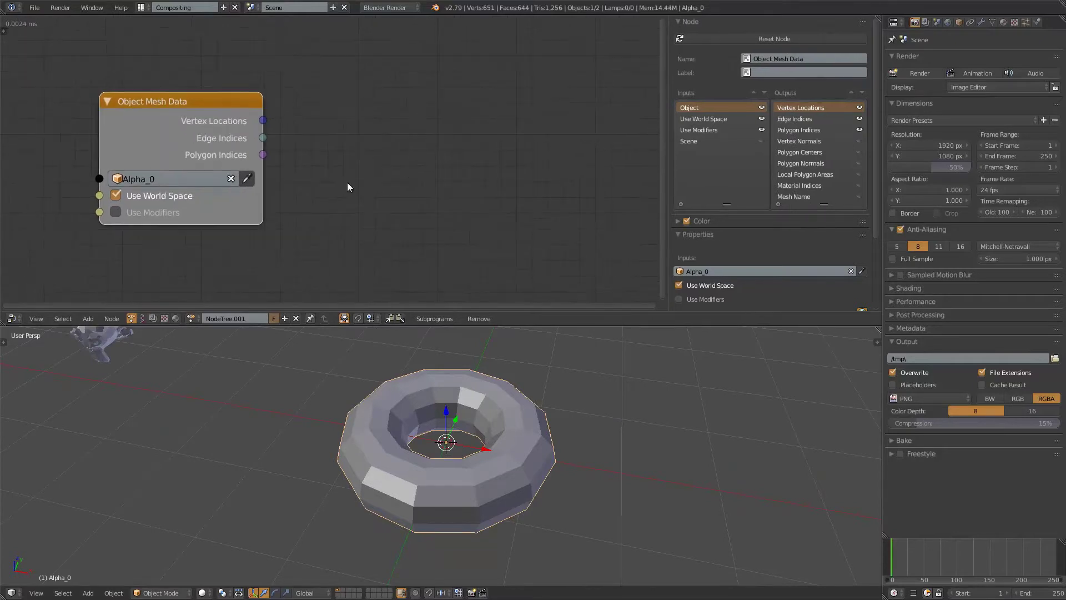
{"action": "scroll", "coordinate": [318, 188], "scroll_direction": "up", "scroll_amount": 1}
{"action": "middle_click_drag", "start_coordinate": [312, 189], "coordinate": [357, 176]}
{"action": "left_click_drag", "start_coordinate": [217, 85], "coordinate": [187, 84]}
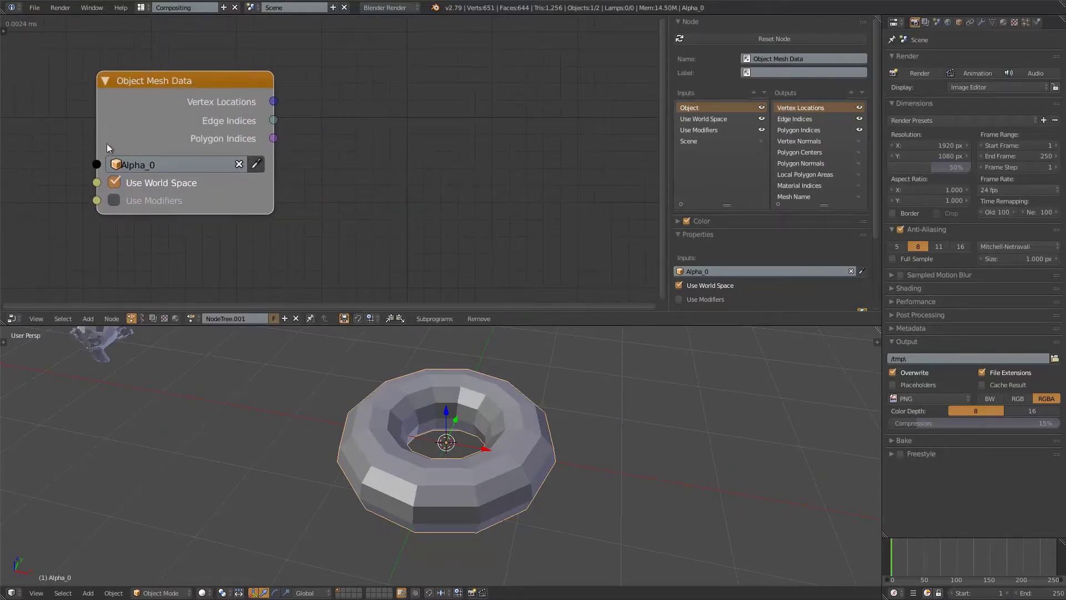
- Expose the Vertex Normals output on the Object Mesh Data node
{"action": "left_click_drag", "start_coordinate": [273, 101], "coordinate": [503, 70]}
{"action": "left_click_drag", "start_coordinate": [274, 138], "coordinate": [507, 192]}
{"action": "middle_click_drag", "start_coordinate": [345, 109], "coordinate": [326, 105]}
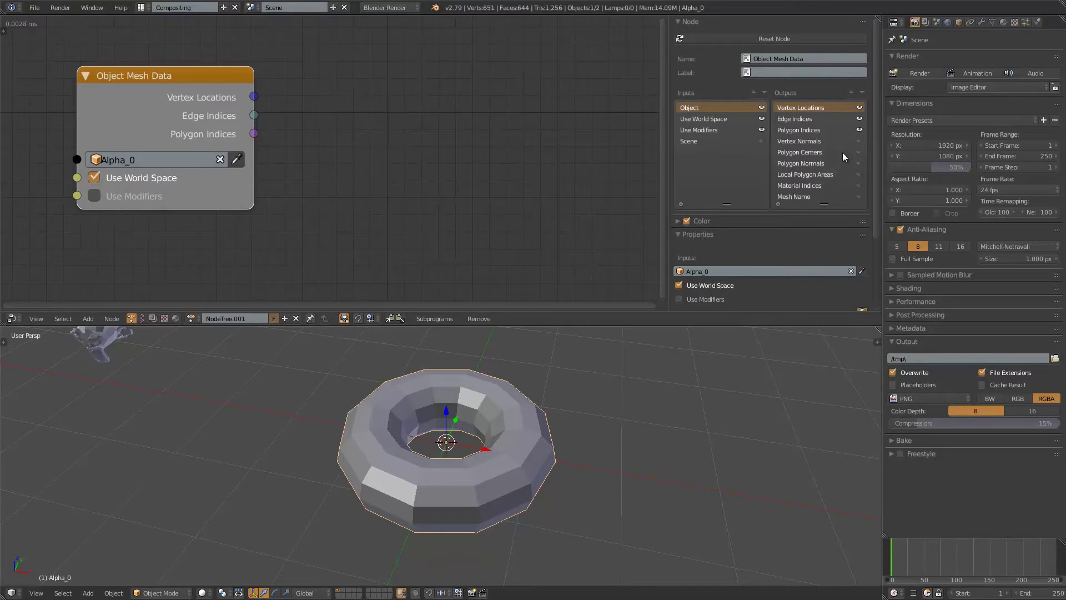
{"action": "left_click", "coordinate": [860, 141]}
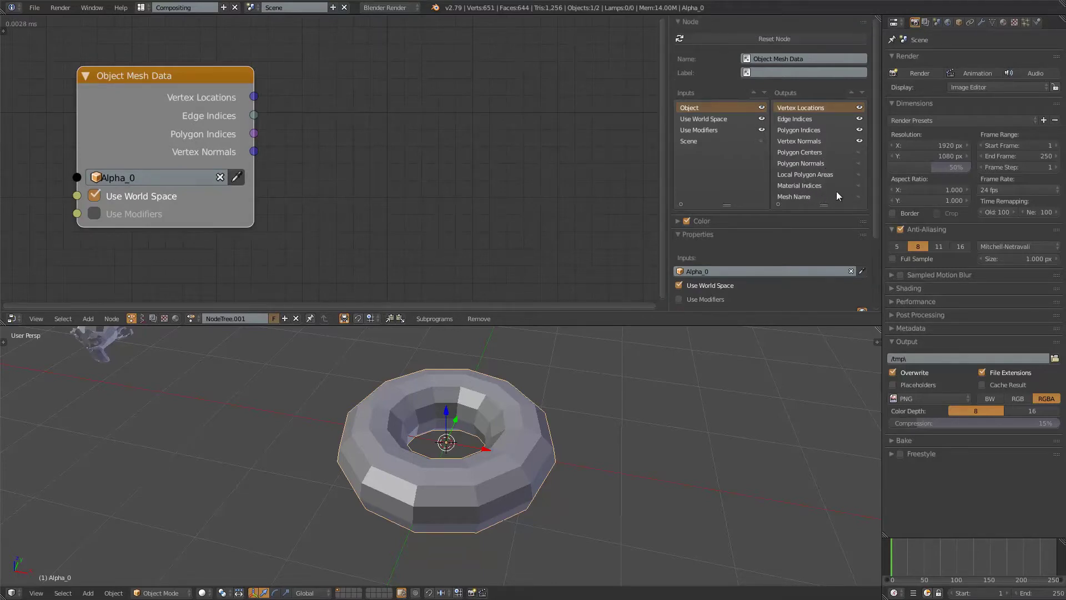
{"action": "scroll", "coordinate": [827, 197], "scroll_direction": "down", "scroll_amount": 1}
{"action": "scroll", "coordinate": [839, 174], "scroll_direction": "up", "scroll_amount": 1}
{"action": "scroll", "coordinate": [431, 157], "scroll_direction": "down", "scroll_amount": 1}
{"action": "key", "text": "ctrl+s"}
{"action": "middle_click_drag", "start_coordinate": [424, 155], "coordinate": [365, 156]}
{"action": "left_click", "coordinate": [412, 155]}
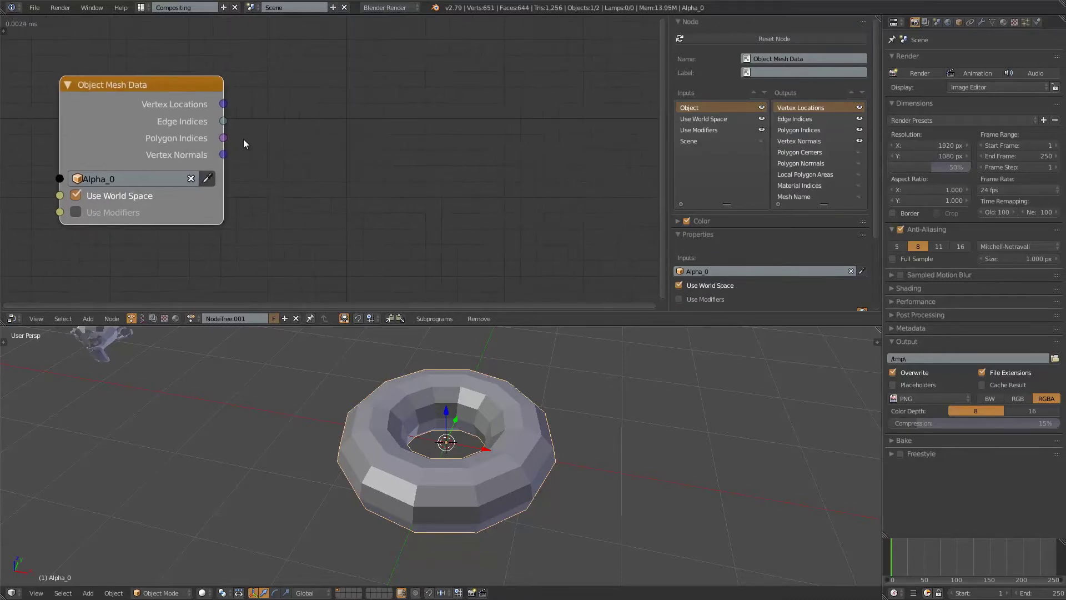
- Add an Object Instancer node beside the Object Mesh Data node
{"action": "left_click_drag", "start_coordinate": [224, 105], "coordinate": [311, 92]}
{"action": "scroll", "coordinate": [374, 139], "scroll_direction": "down", "scroll_amount": 1}
{"action": "key", "text": "ctrl+a"}
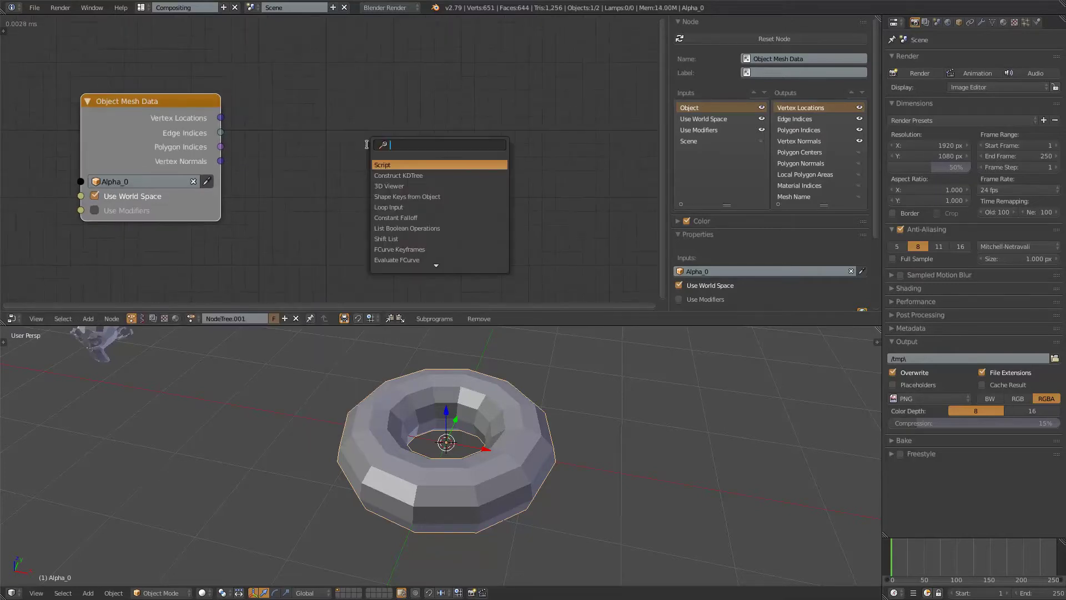
{"action": "type", "text": "object in"}
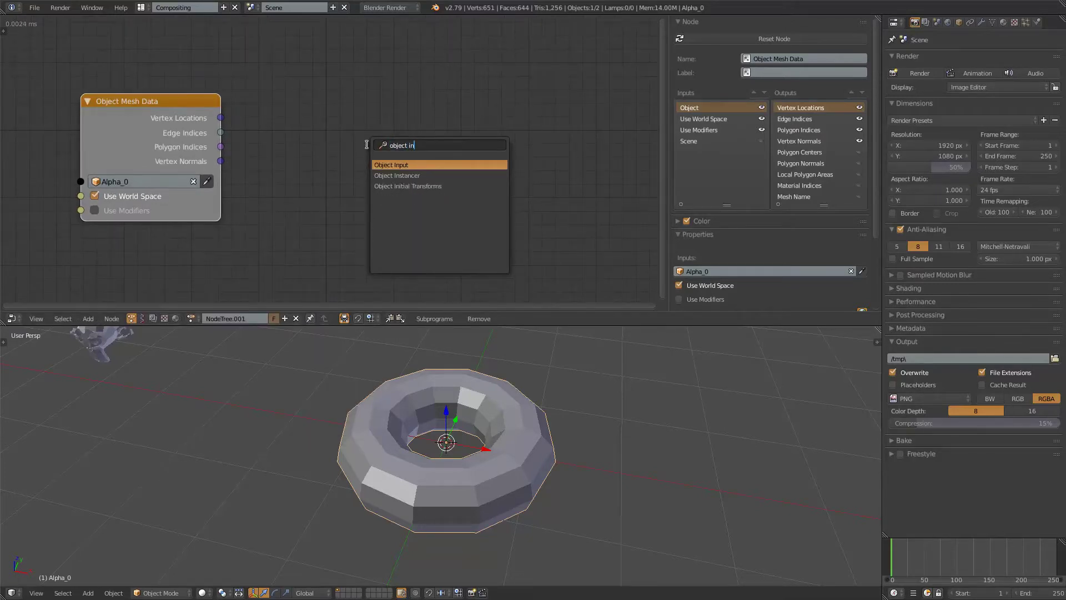
{"action": "key", "text": "Down"}
{"action": "key", "text": "Return"}
{"action": "left_click", "coordinate": [317, 109]}
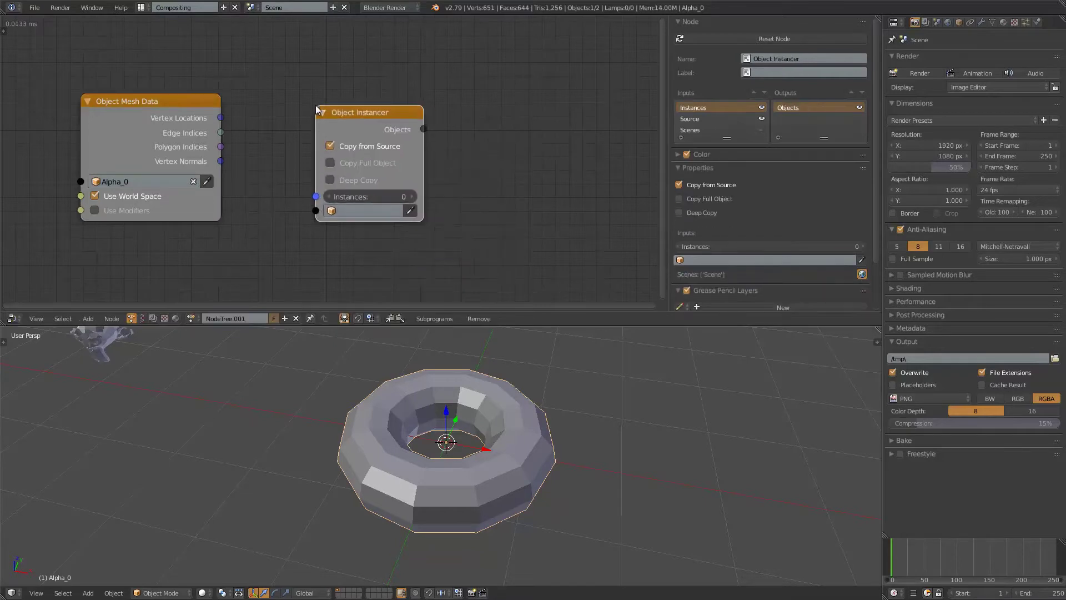
- Select the monkey and assign it as the Object Instancer's source object, and reposition the node
{"action": "scroll", "coordinate": [161, 377], "scroll_direction": "down", "scroll_amount": 2}
{"action": "right_click", "coordinate": [188, 366]}
{"action": "left_click", "coordinate": [408, 212]}
{"action": "left_click_drag", "start_coordinate": [369, 116], "coordinate": [374, 82]}
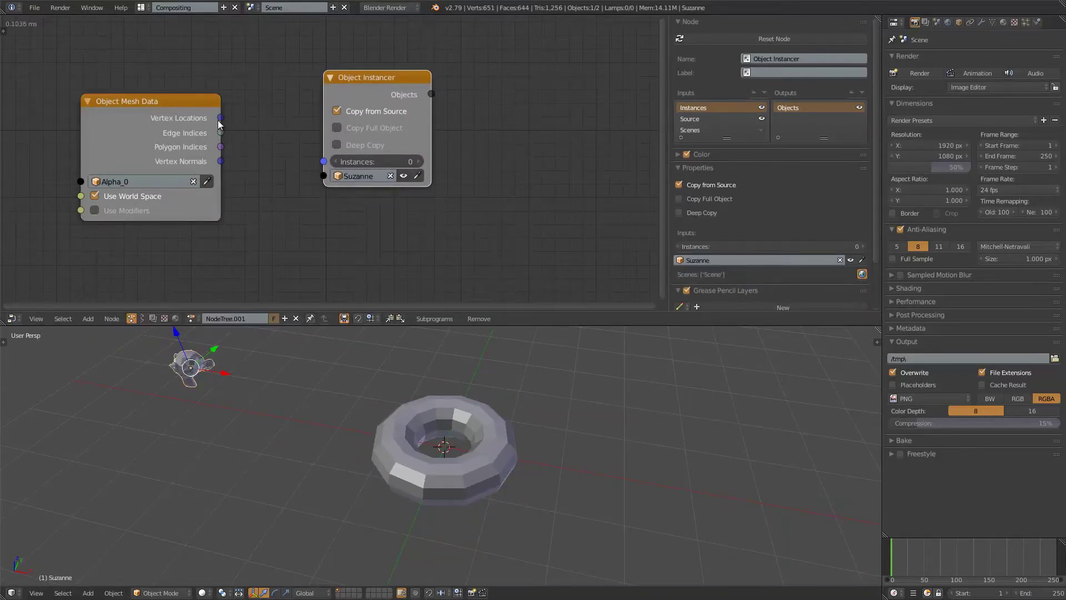
{"action": "scroll", "coordinate": [405, 375], "scroll_direction": "up", "scroll_amount": 3}
{"action": "scroll", "coordinate": [381, 442], "scroll_direction": "down", "scroll_amount": 1}
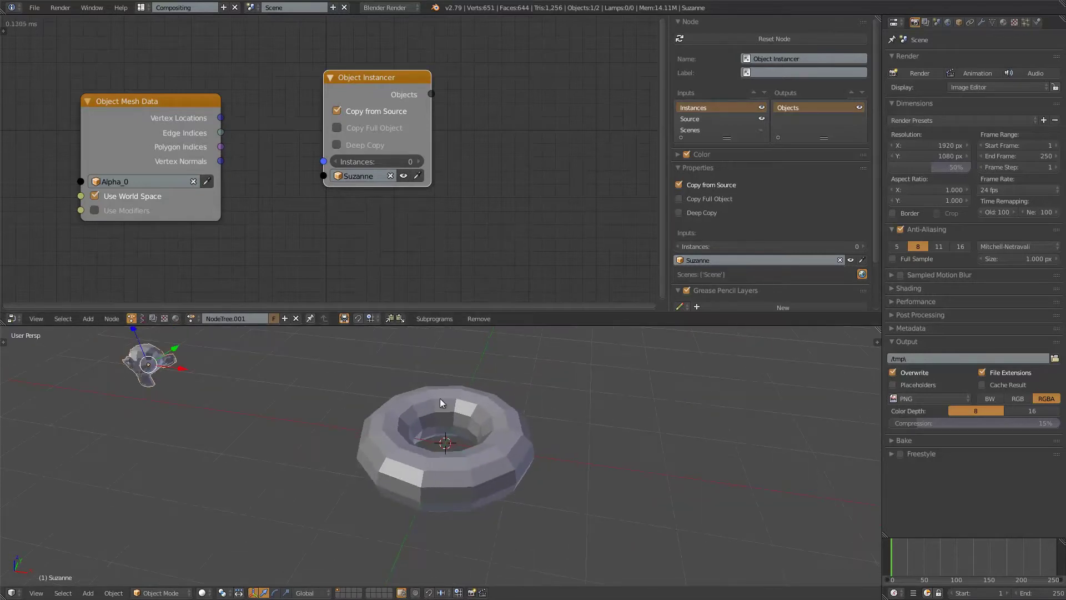
- Link Vertex Locations through a Get Length node to the Object Instancer's Instances input and space the nodes apart
{"action": "left_click_drag", "start_coordinate": [220, 117], "coordinate": [324, 162]}
{"action": "left_click_drag", "start_coordinate": [382, 82], "coordinate": [391, 82]}
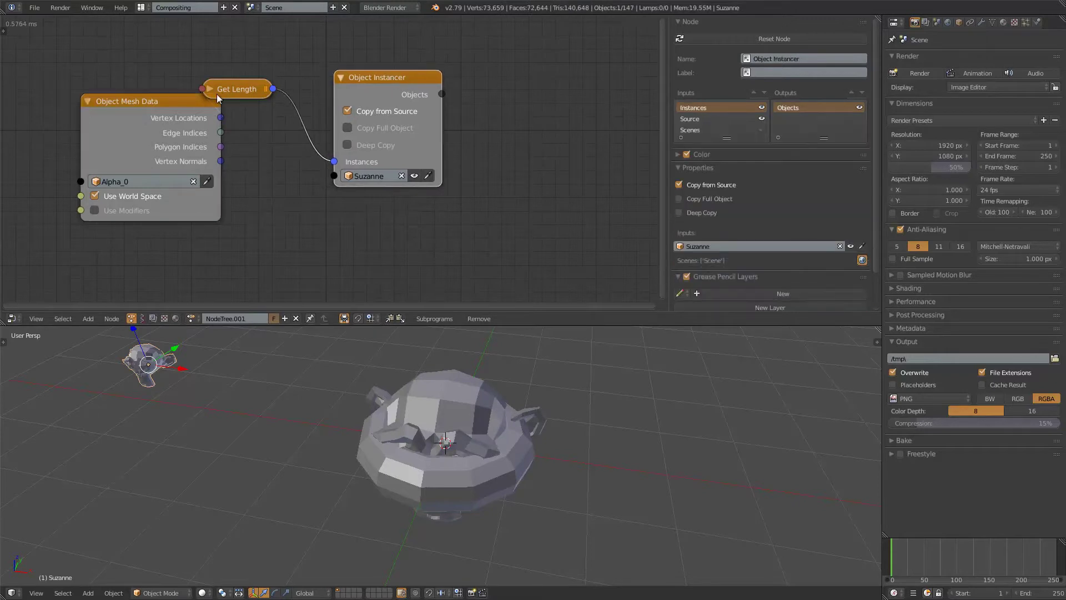
{"action": "left_click_drag", "start_coordinate": [191, 103], "coordinate": [146, 112]}
{"action": "middle_click_drag", "start_coordinate": [517, 420], "coordinate": [502, 411]}
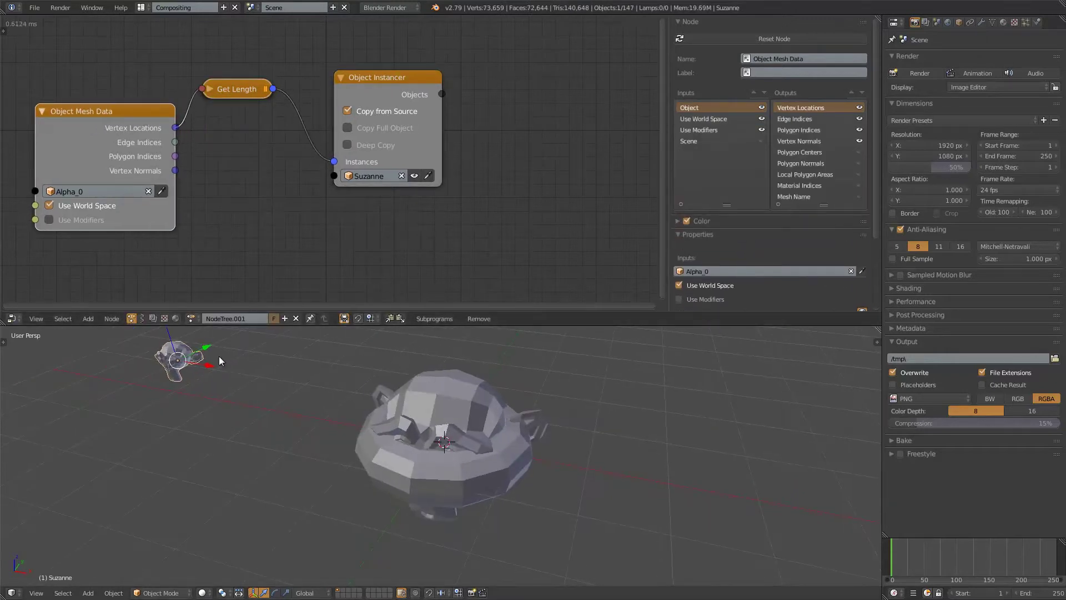
- Add an Object Transforms Output node after the Object Instancer
{"action": "middle_click_drag", "start_coordinate": [472, 154], "coordinate": [447, 155]}
{"action": "key", "text": "ctrl+a"}
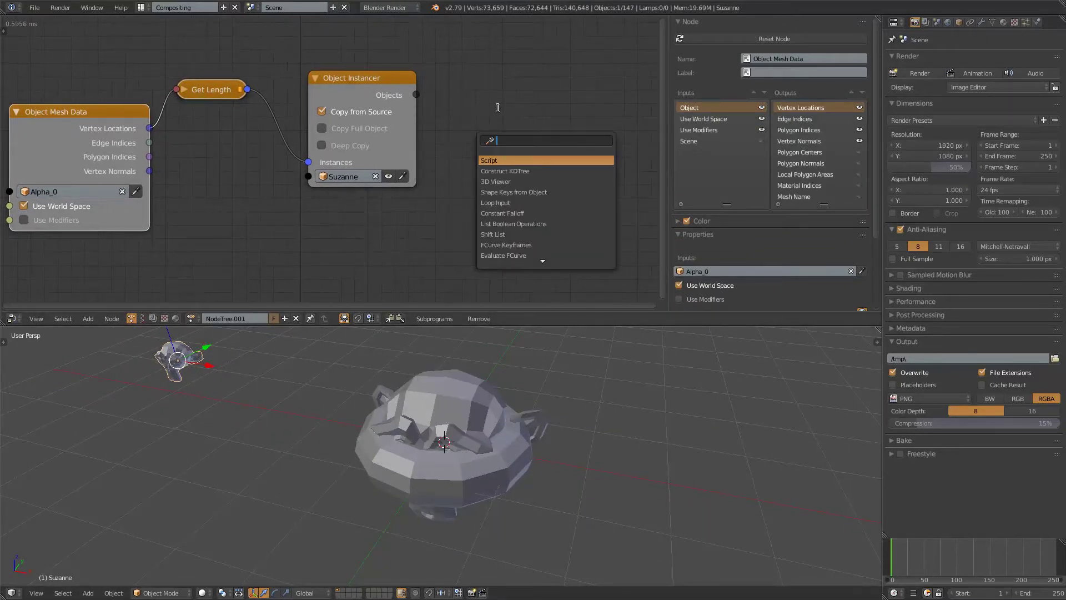
{"action": "type", "text": "object t"}
{"action": "key", "text": "Down"}
{"action": "key", "text": "Down"}
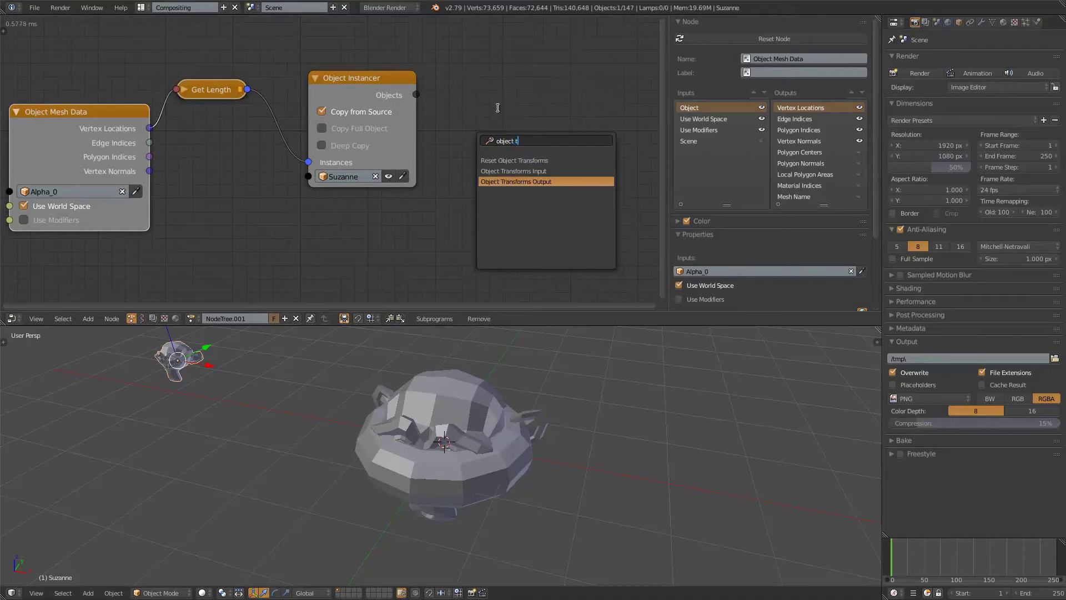
{"action": "key", "text": "Return"}
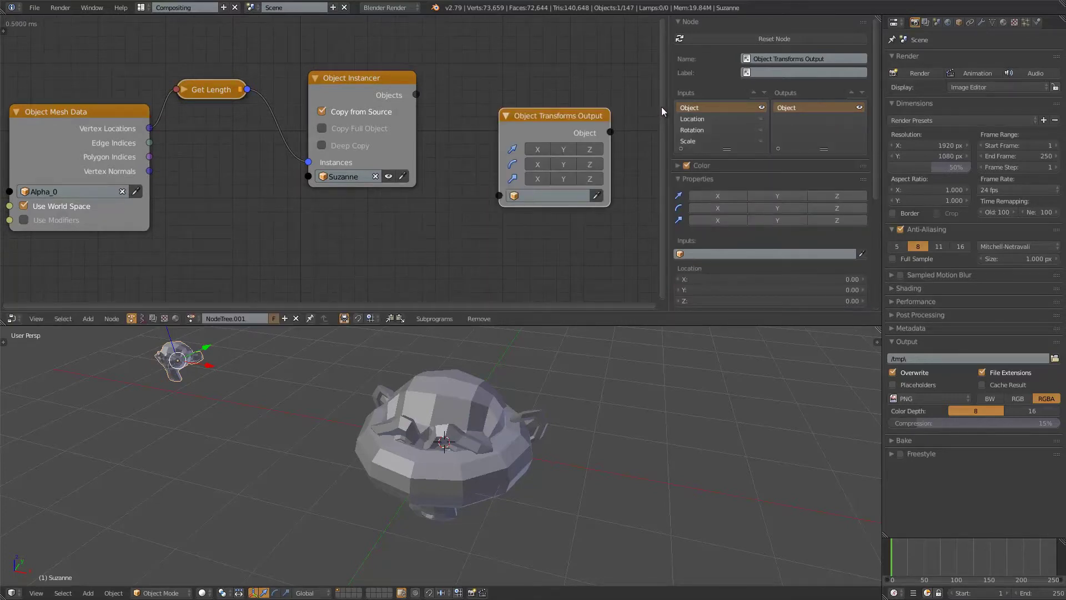
- Collapse the node editor's properties sidebar and enable X, Y and Z location on the Object Transforms Output node
{"action": "left_click_drag", "start_coordinate": [669, 107], "coordinate": [870, 109]}
{"action": "middle_click_drag", "start_coordinate": [616, 114], "coordinate": [601, 113]}
{"action": "left_click_drag", "start_coordinate": [601, 113], "coordinate": [678, 138]}
- Feed the Object Instancer's Objects and the mesh's Vertex Locations into the Object Transforms Output's object and location inputs
{"action": "left_click_drag", "start_coordinate": [501, 94], "coordinate": [534, 115]}
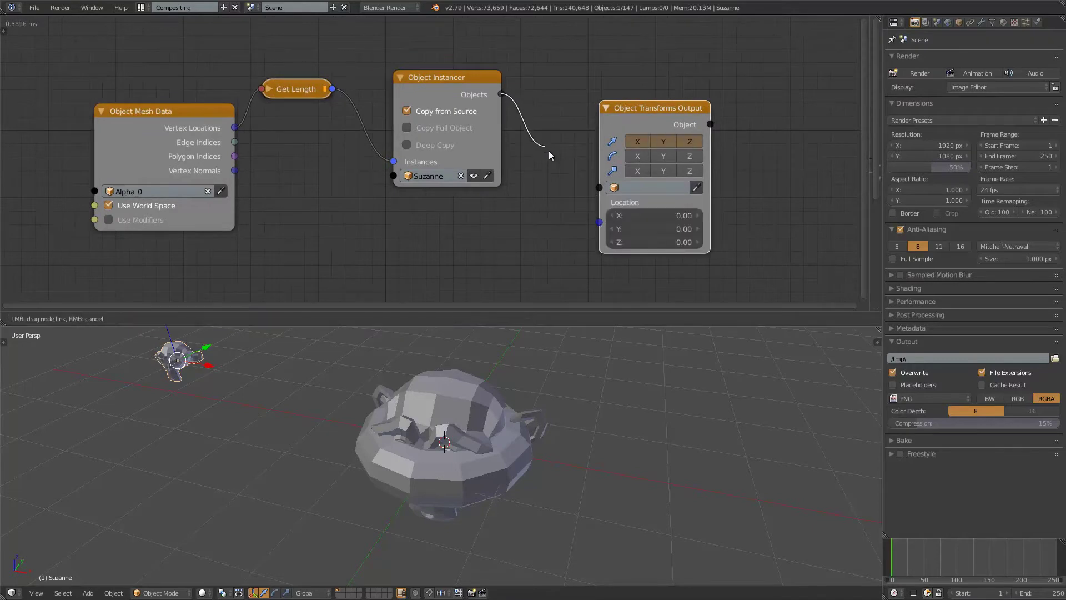
{"action": "left_click_drag", "start_coordinate": [556, 163], "coordinate": [596, 188]}
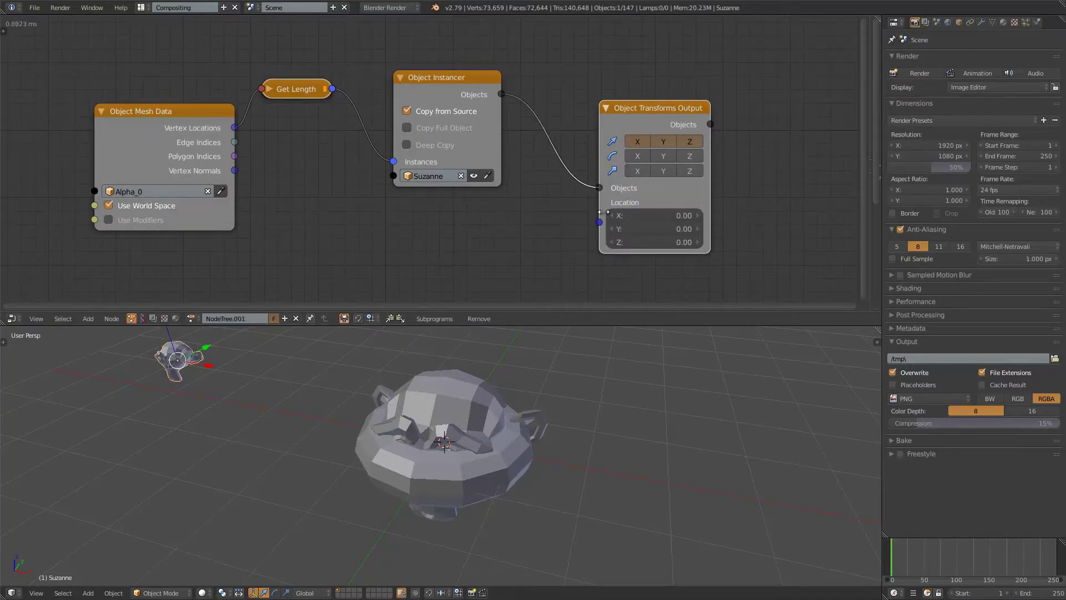
{"action": "left_click_drag", "start_coordinate": [301, 99], "coordinate": [301, 109]}
{"action": "left_click_drag", "start_coordinate": [236, 130], "coordinate": [599, 223]}
{"action": "middle_click_drag", "start_coordinate": [555, 455], "coordinate": [389, 233]}
{"action": "middle_click_drag", "start_coordinate": [441, 465], "coordinate": [473, 411]}
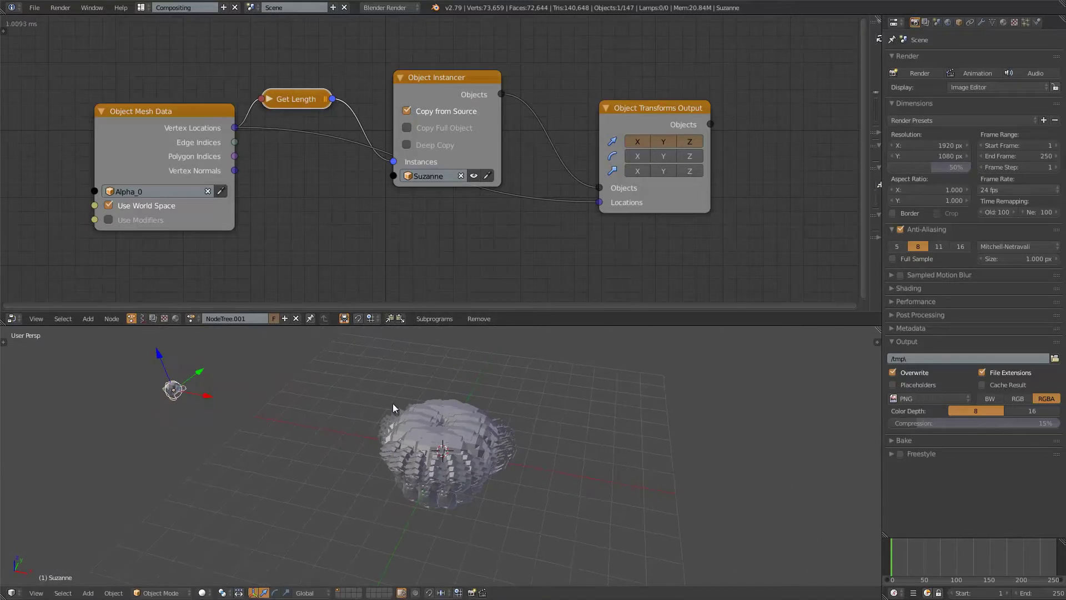
- Show the 3D view's properties sidebar and move the source monkey to layer 2
{"action": "key", "text": "n"}
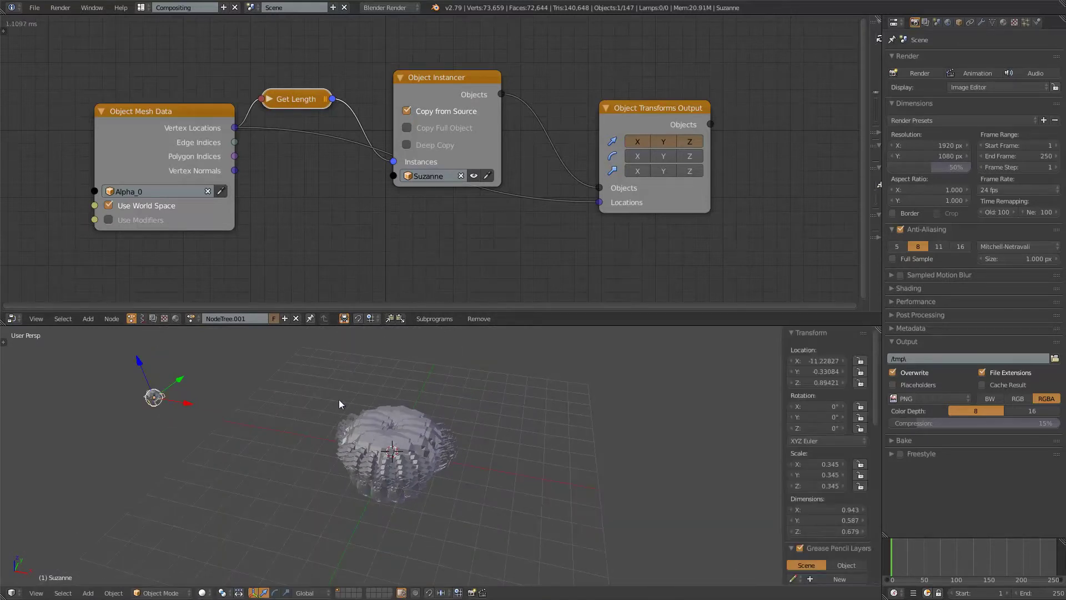
{"action": "key", "text": "g"}
{"action": "right_click", "coordinate": [220, 399]}
{"action": "key", "text": "m"}
{"action": "key", "text": "2"}
{"action": "middle_click_drag", "start_coordinate": [428, 372], "coordinate": [460, 396]}
{"action": "scroll", "coordinate": [460, 395], "scroll_direction": "up", "scroll_amount": 3}
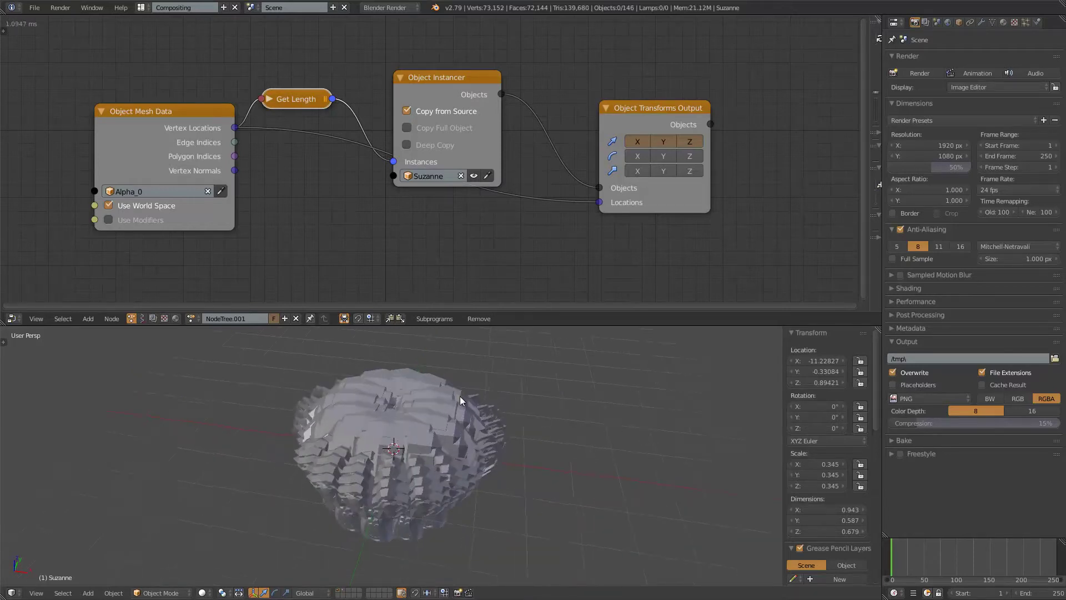
- Switch the node editor to the Sverchok tree NodeTree and set the Torus node's major radius to 4.51
{"action": "left_click", "coordinate": [142, 319]}
{"action": "left_click", "coordinate": [191, 318]}
{"action": "left_click", "coordinate": [214, 335]}
{"action": "left_click_drag", "start_coordinate": [300, 142], "coordinate": [375, 145]}
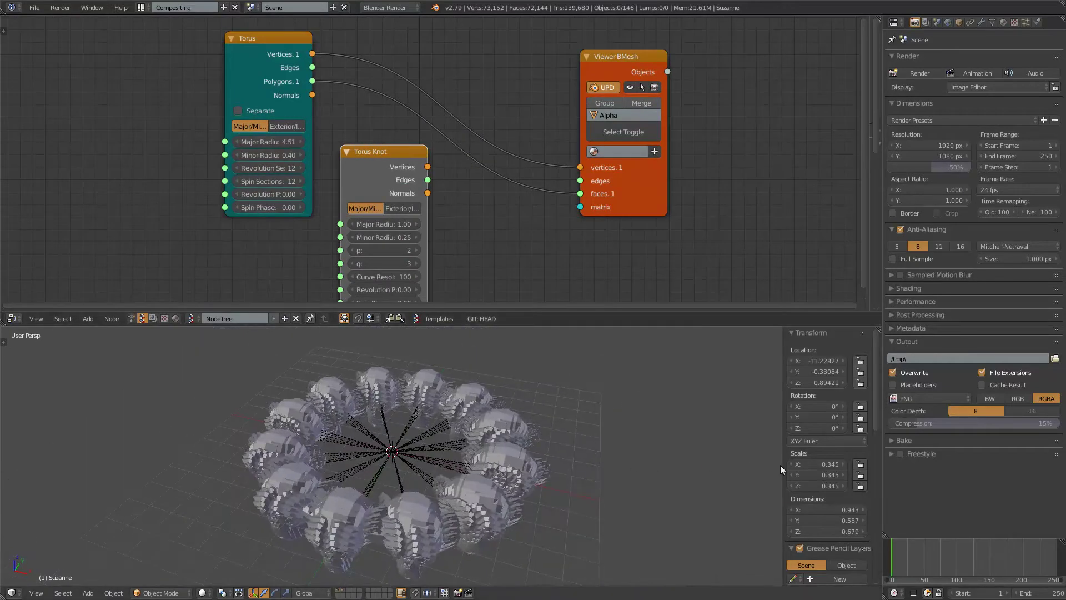
- Turn off Relationship Lines in the 3D view's display settings
{"action": "scroll", "coordinate": [855, 478], "scroll_direction": "down", "scroll_amount": 3}
{"action": "scroll", "coordinate": [808, 430], "scroll_direction": "down", "scroll_amount": 12}
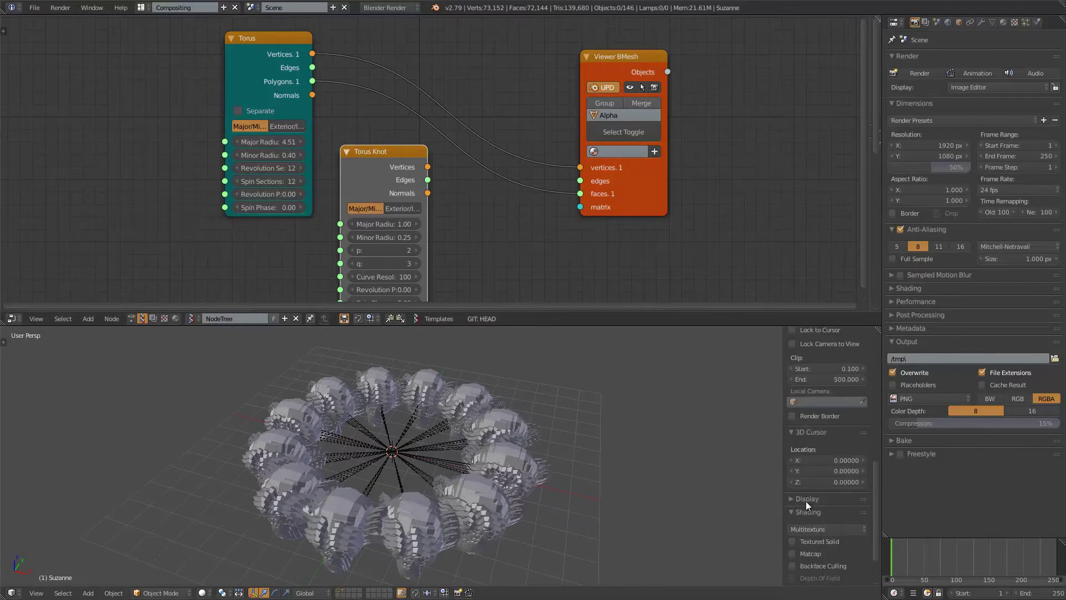
{"action": "left_click", "coordinate": [805, 498]}
{"action": "scroll", "coordinate": [816, 506], "scroll_direction": "down", "scroll_amount": 4}
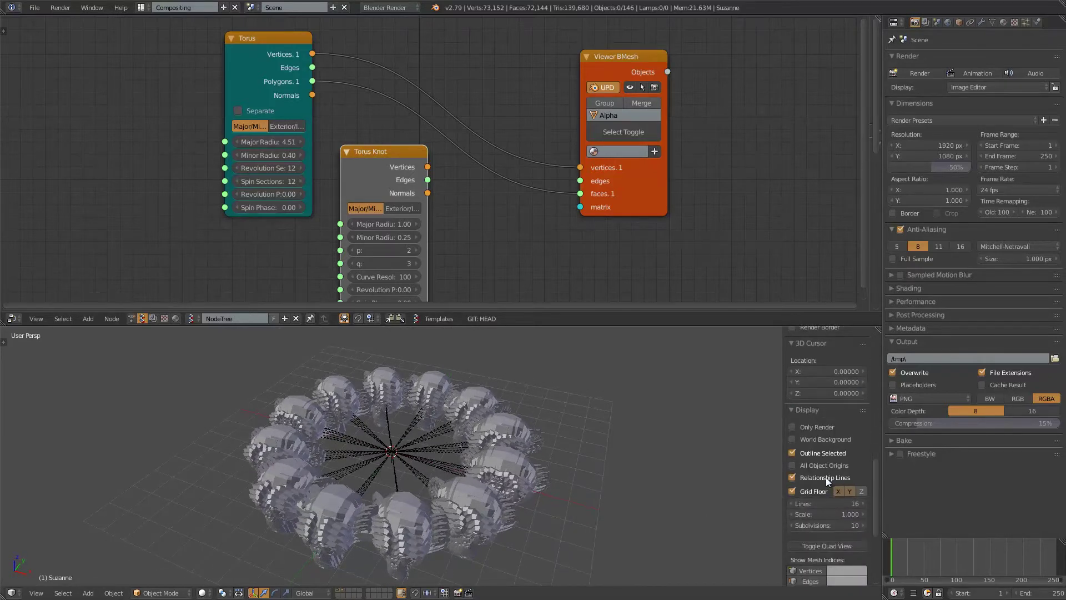
{"action": "left_click", "coordinate": [792, 478]}
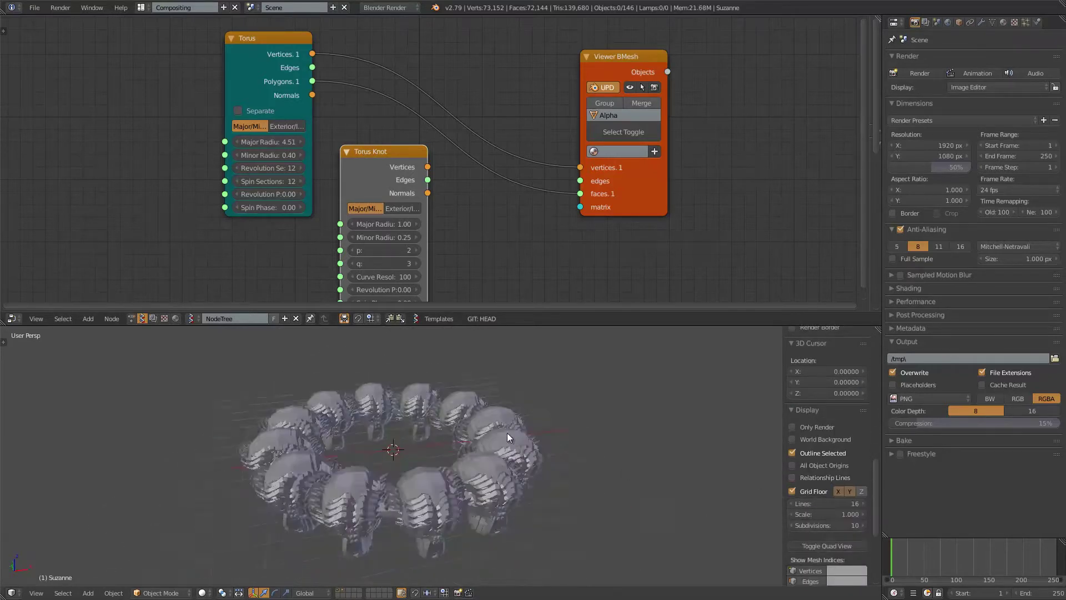
{"action": "middle_click_drag", "start_coordinate": [478, 436], "coordinate": [475, 436]}
- Move the Torus Knot node to the input side of the Torus node
{"action": "middle_click_drag", "start_coordinate": [273, 161], "coordinate": [252, 141]}
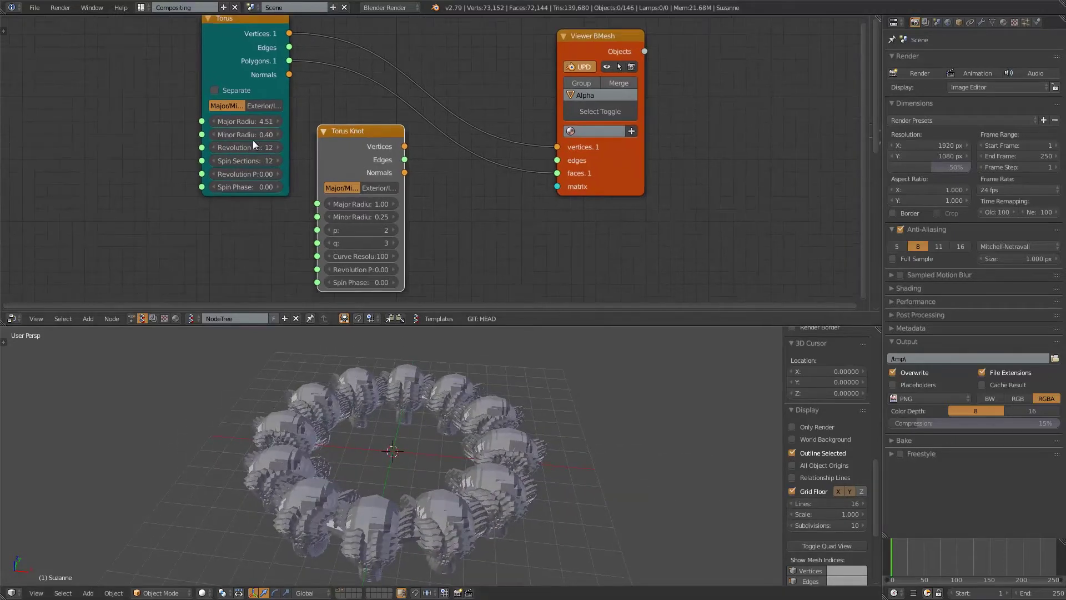
{"action": "key", "text": "g"}
{"action": "left_click_drag", "start_coordinate": [162, 123], "coordinate": [80, 118]}
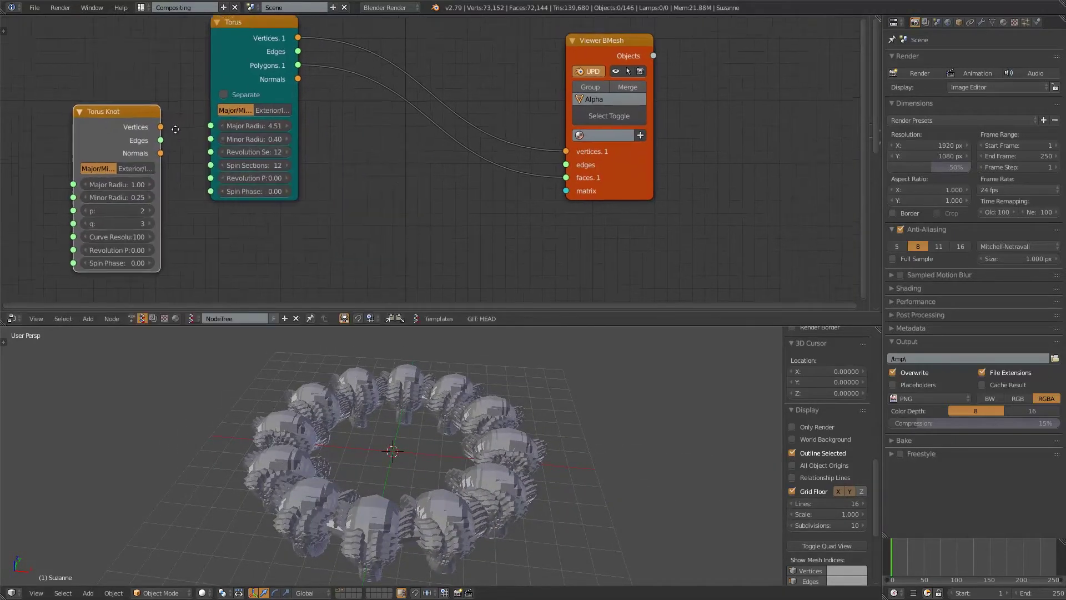
- Adjust the Torus node to major radius 4.81, minor radius 2.20, 19 revolution sections, revolution phase 1.17 and spin phase 3.72
{"action": "left_click_drag", "start_coordinate": [266, 131], "coordinate": [341, 196]}
{"action": "key", "text": "g"}
{"action": "left_click", "coordinate": [279, 132]}
{"action": "left_click_drag", "start_coordinate": [279, 135], "coordinate": [321, 141]}
{"action": "scroll", "coordinate": [431, 385], "scroll_direction": "down", "scroll_amount": 4}
{"action": "scroll", "coordinate": [412, 354], "scroll_direction": "up", "scroll_amount": 2}
{"action": "middle_click_drag", "start_coordinate": [431, 385], "coordinate": [407, 298]}
{"action": "mouse_move", "coordinate": [285, 199]}
{"action": "left_mouse_down"}
{"action": "mouse_move", "coordinate": [377, 199]}
{"action": "mouse_move", "coordinate": [292, 199]}
{"action": "left_mouse_up"}
{"action": "middle_click_drag", "start_coordinate": [345, 206], "coordinate": [452, 195]}
- Move the Torus Knot node farther from the Torus node and add a Frame info node between them
{"action": "left_click_drag", "start_coordinate": [191, 112], "coordinate": [25, 104]}
{"action": "key", "text": "shift+a"}
{"action": "left_click", "coordinate": [207, 147]}
{"action": "type", "text": "frame"}
{"action": "key", "text": "Return"}
{"action": "left_click", "coordinate": [138, 164]}
- Add a scalar Math node set to Multiply between the Frame info and Torus nodes
{"action": "middle_click_drag", "start_coordinate": [270, 189], "coordinate": [327, 181]}
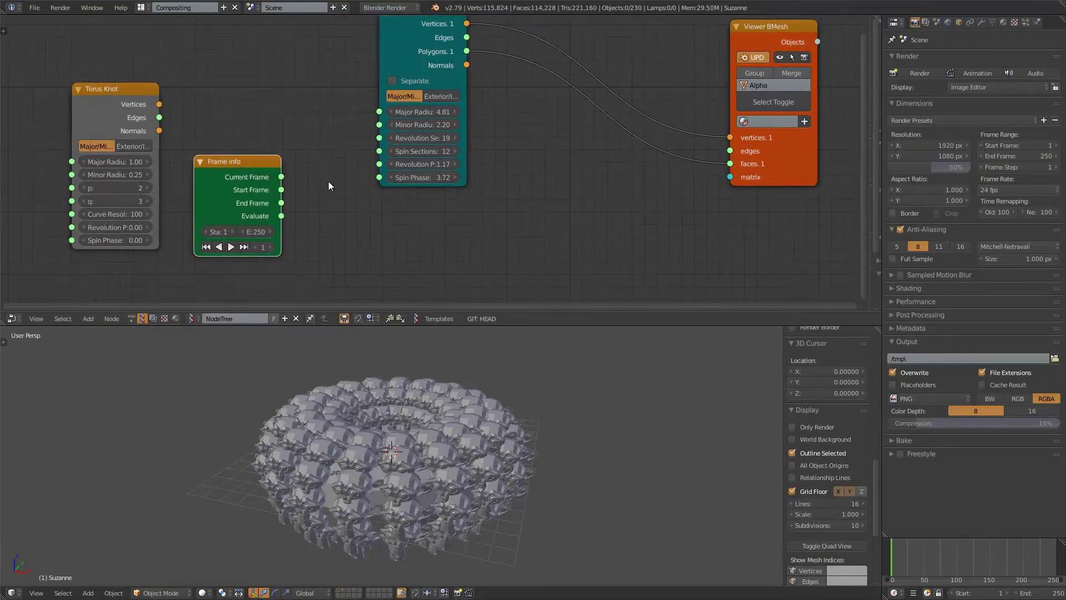
{"action": "key", "text": "shift+a"}
{"action": "left_click", "coordinate": [327, 181]}
{"action": "type", "text": "mul"}
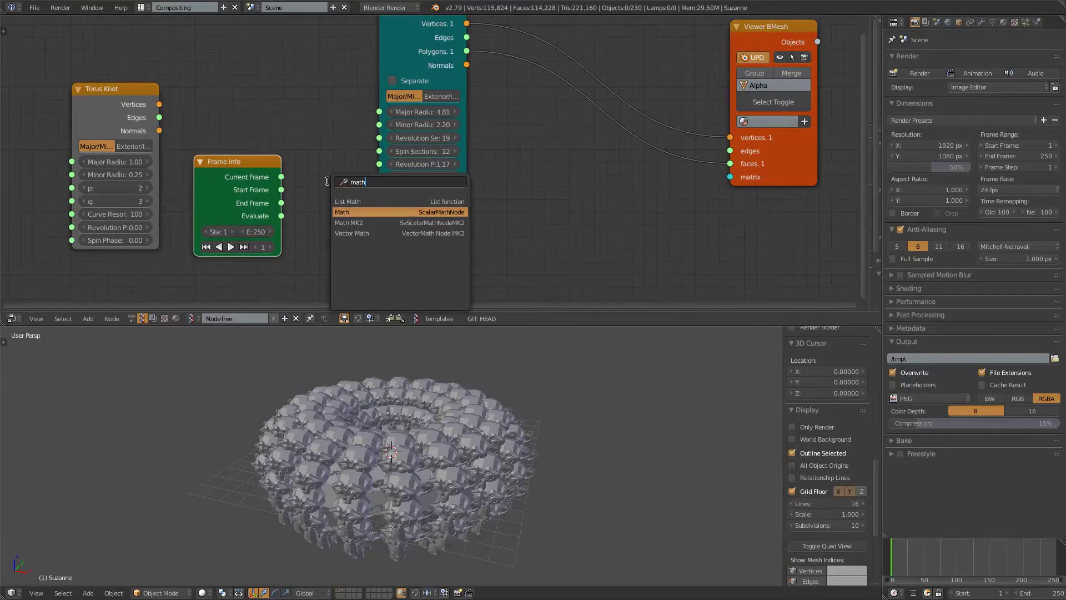
{"action": "key", "text": "Return"}
{"action": "left_click", "coordinate": [312, 199]}
{"action": "scroll", "coordinate": [312, 198], "scroll_direction": "up", "scroll_amount": 1}
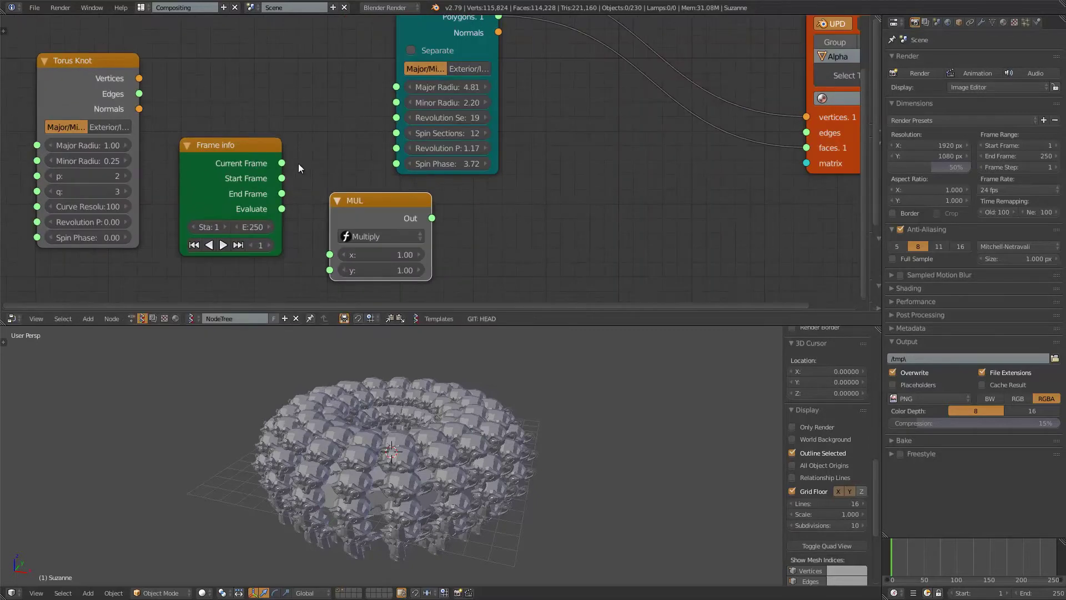
- Link Current Frame to the Multiply node's x input and its output to the Torus node's Spin Phase
{"action": "left_click", "coordinate": [228, 175]}
{"action": "left_click_drag", "start_coordinate": [251, 168], "coordinate": [329, 254]}
{"action": "left_click_drag", "start_coordinate": [432, 218], "coordinate": [397, 164]}
- Start animation playback and adjust the Multiply node's y factor to -0.03
{"action": "left_click_drag", "start_coordinate": [389, 271], "coordinate": [428, 265]}
{"action": "key", "text": "alt+a"}
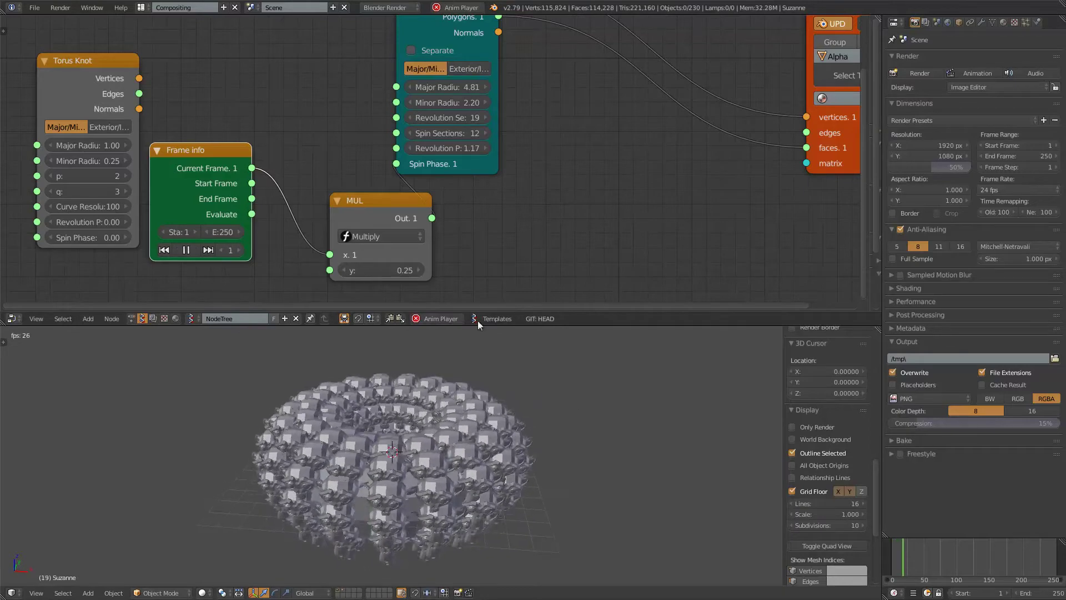
{"action": "left_click_drag", "start_coordinate": [412, 272], "coordinate": [370, 268]}
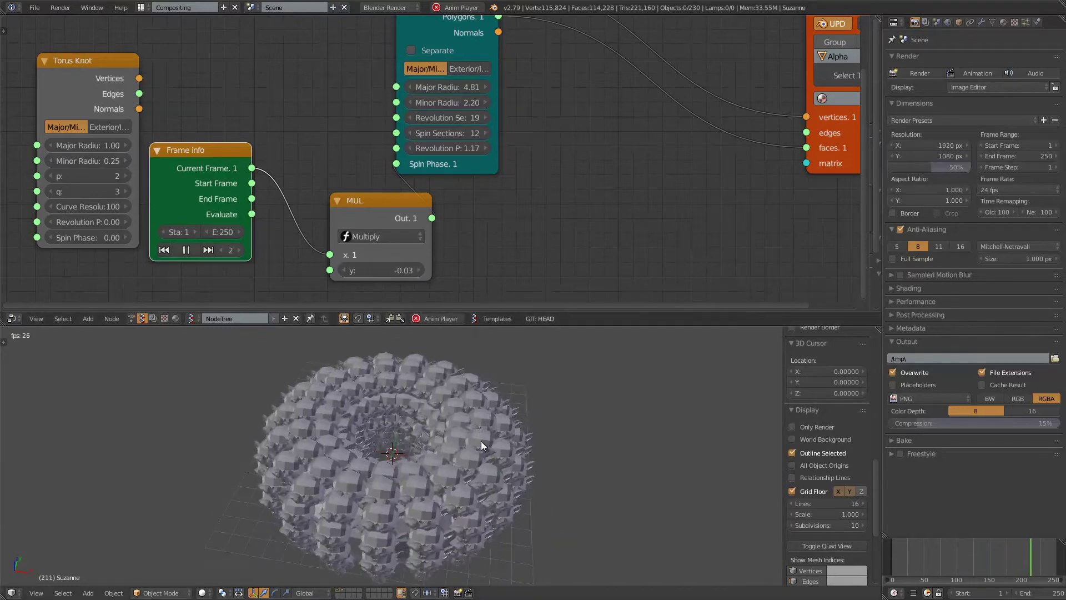
- Enable Matcap and Ambient Occlusion in the 3D view's shading settings
{"action": "scroll", "coordinate": [838, 462], "scroll_direction": "down", "scroll_amount": 10}
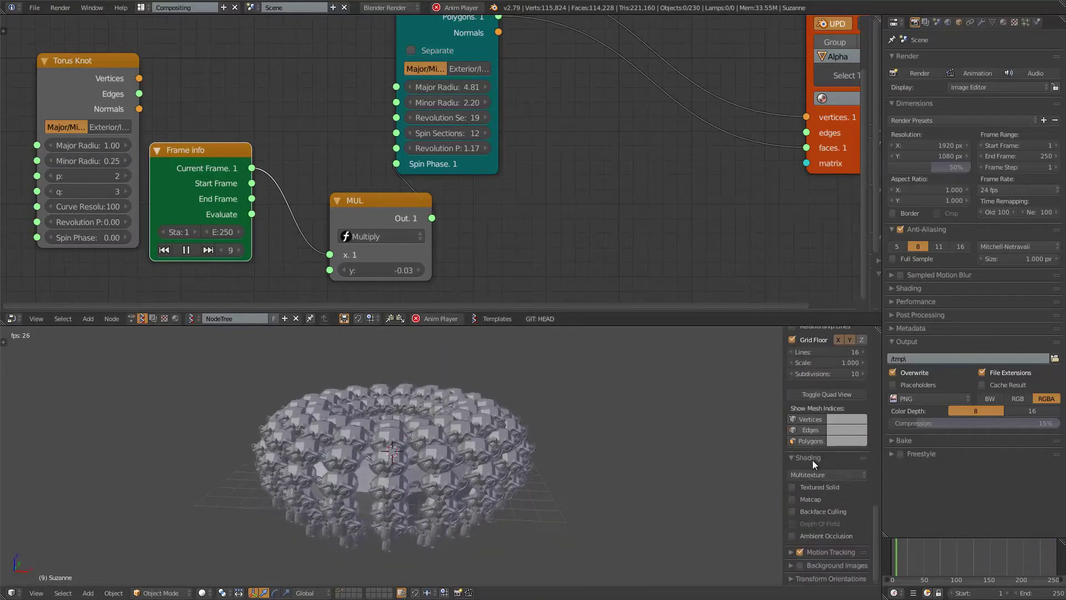
{"action": "left_click", "coordinate": [832, 536]}
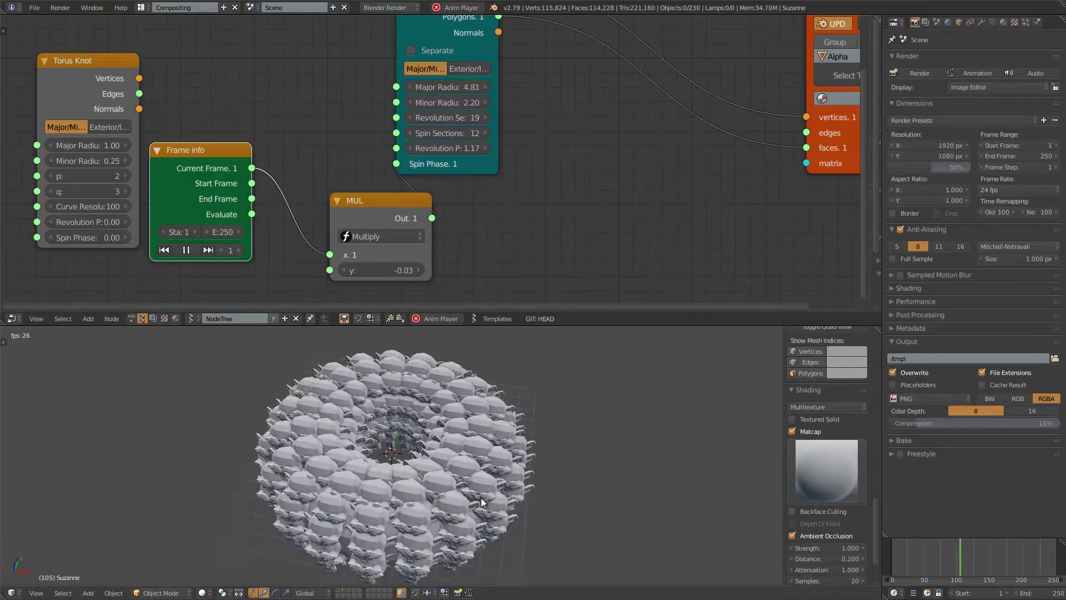
{"action": "left_click", "coordinate": [825, 471]}
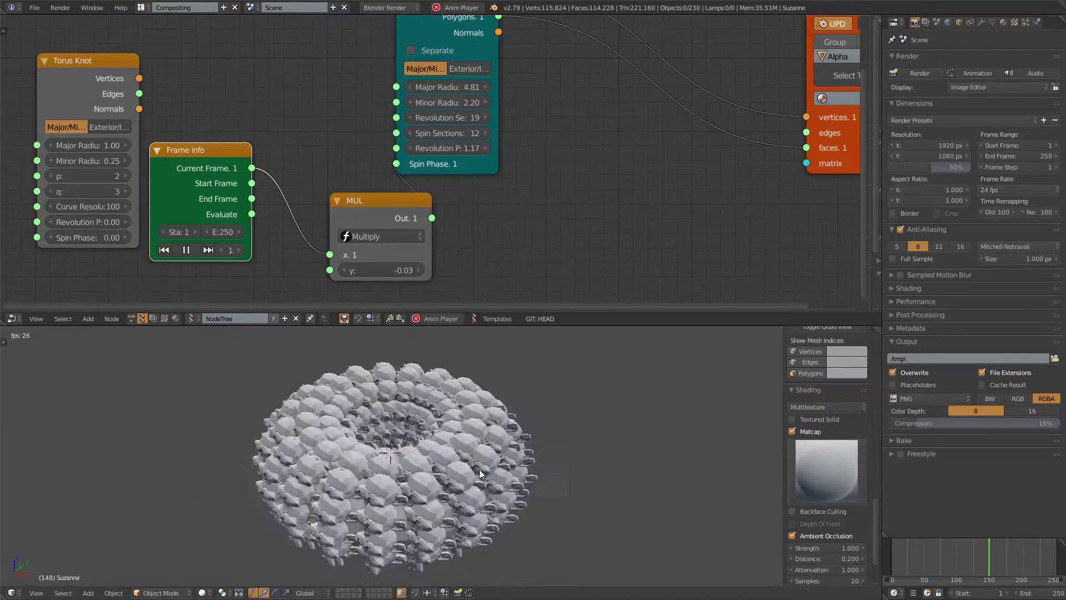
- Reposition the Frame info and Torus nodes so the links between them are clearly laid out
{"action": "middle_click_drag", "start_coordinate": [252, 208], "coordinate": [283, 206]}
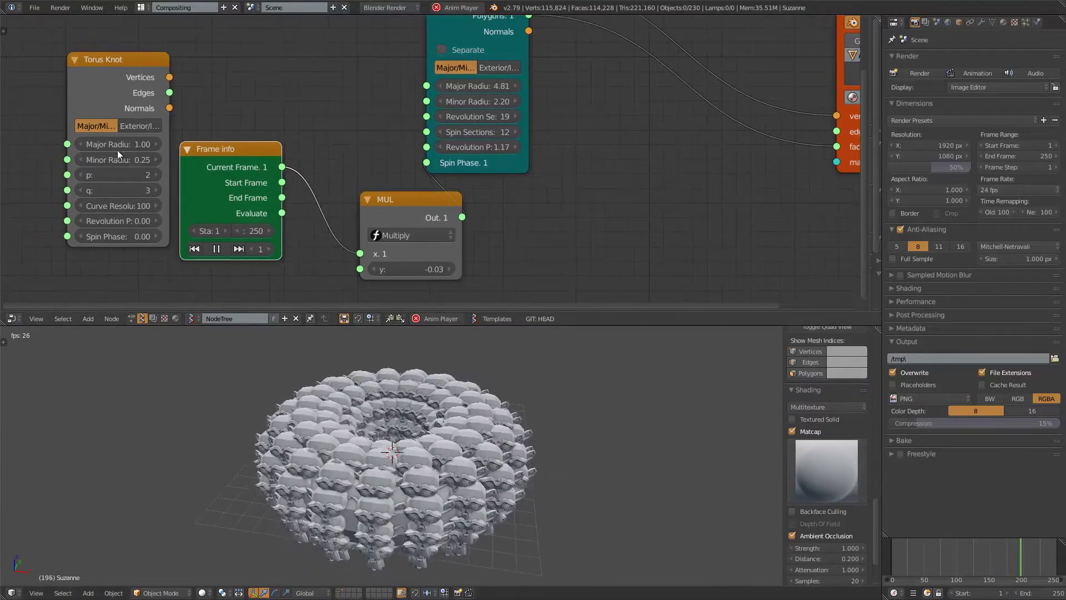
{"action": "left_click_drag", "start_coordinate": [248, 144], "coordinate": [269, 120]}
{"action": "middle_click_drag", "start_coordinate": [270, 119], "coordinate": [221, 169]}
{"action": "scroll", "coordinate": [410, 91], "scroll_direction": "up", "scroll_amount": 1}
{"action": "left_click_drag", "start_coordinate": [410, 90], "coordinate": [472, 123]}
{"action": "scroll", "coordinate": [472, 122], "scroll_direction": "down", "scroll_amount": 2}
{"action": "middle_click_drag", "start_coordinate": [472, 117], "coordinate": [435, 100]}
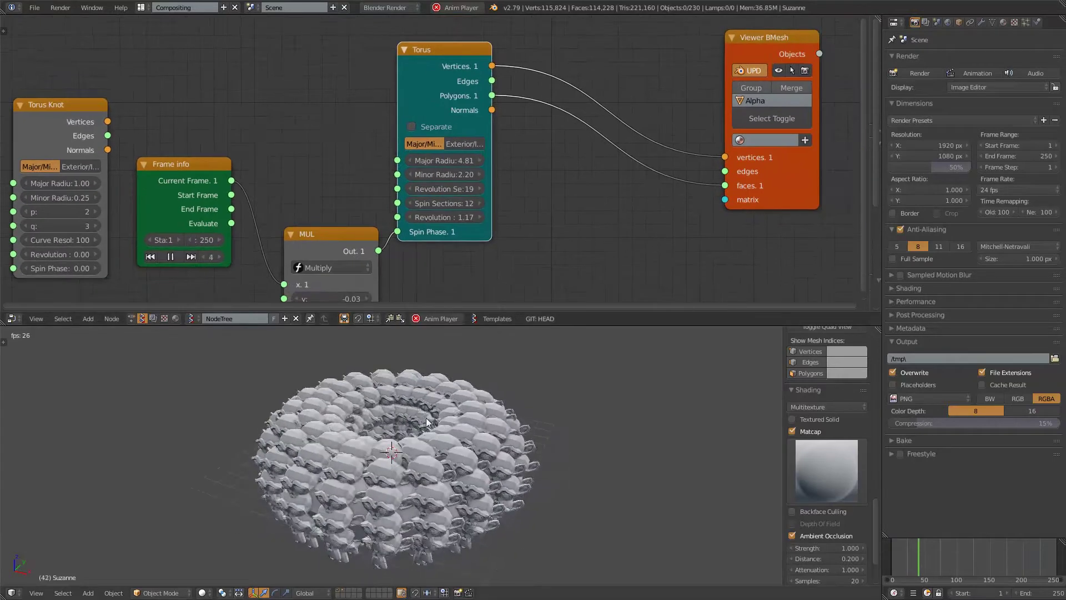
{"action": "left_click_drag", "start_coordinate": [424, 95], "coordinate": [440, 92]}
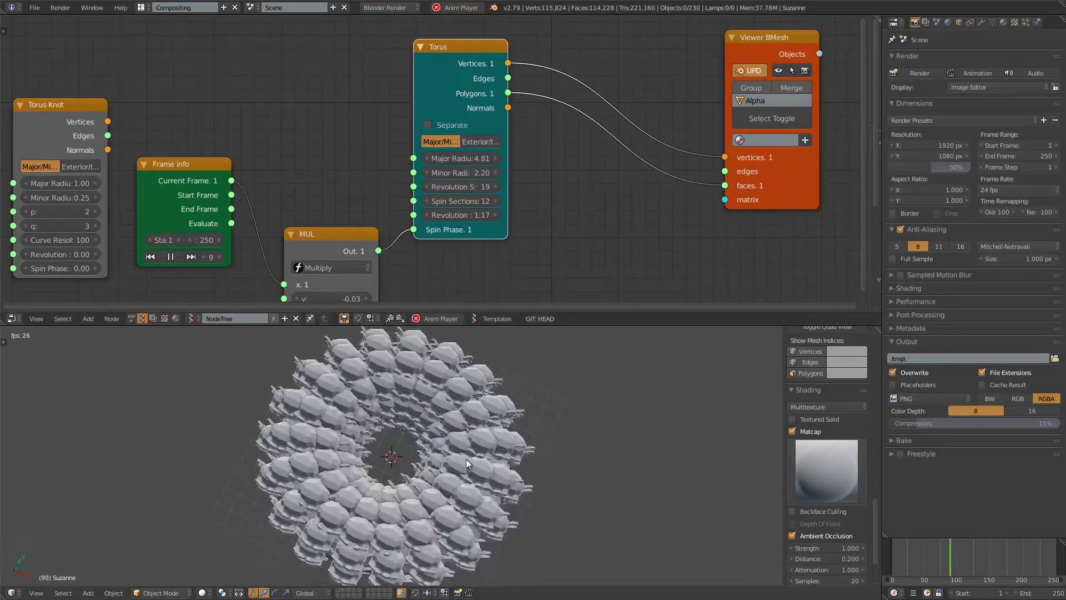
- Stop the playback, hide the Viewer BMesh object in the 3D view, and play the animation again
{"action": "key", "text": "Escape"}
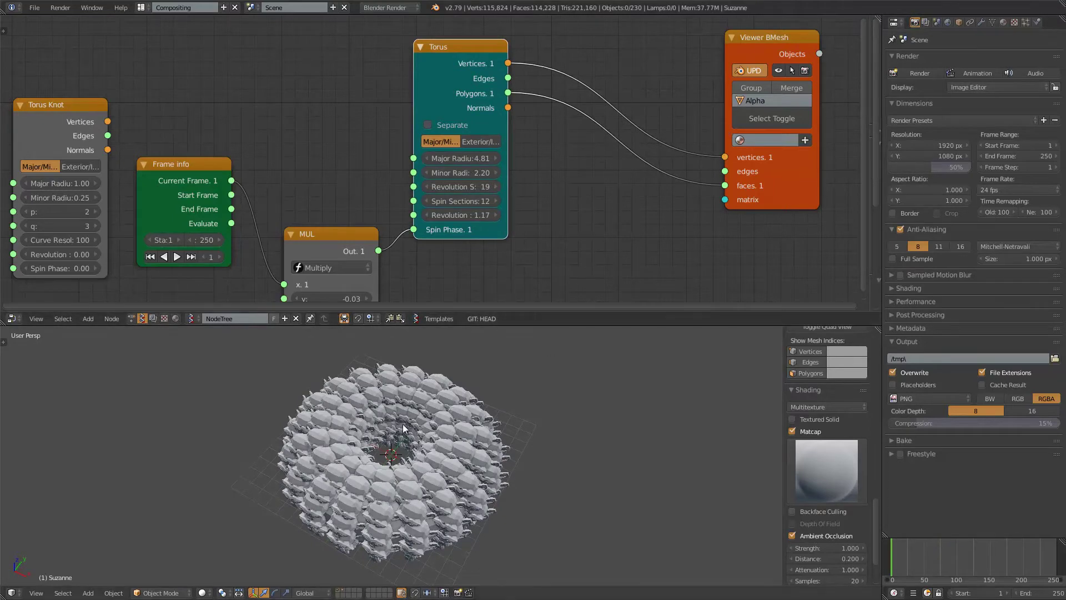
{"action": "middle_click_drag", "start_coordinate": [407, 426], "coordinate": [415, 426]}
{"action": "middle_click_drag", "start_coordinate": [609, 133], "coordinate": [573, 149]}
{"action": "scroll", "coordinate": [573, 150], "scroll_direction": "up", "scroll_amount": 1}
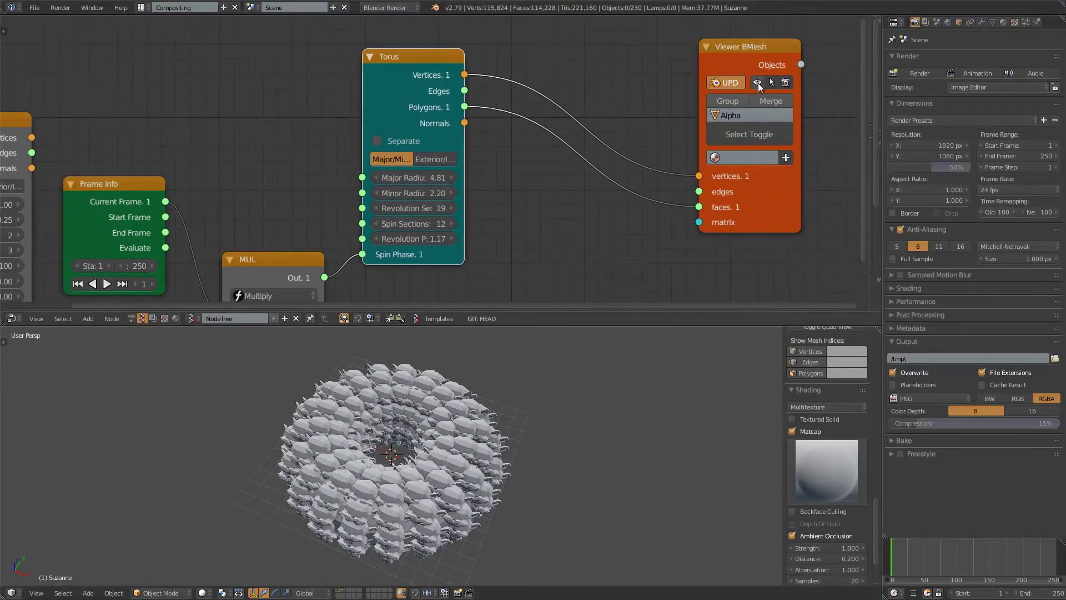
{"action": "left_click", "coordinate": [757, 82]}
{"action": "key", "text": "alt+a"}
{"action": "scroll", "coordinate": [532, 410], "scroll_direction": "up", "scroll_amount": 3}
{"action": "middle_click_drag", "start_coordinate": [532, 411], "coordinate": [539, 440]}
{"action": "scroll", "coordinate": [570, 397], "scroll_direction": "up", "scroll_amount": 2}
{"action": "scroll", "coordinate": [571, 398], "scroll_direction": "down", "scroll_amount": 1}
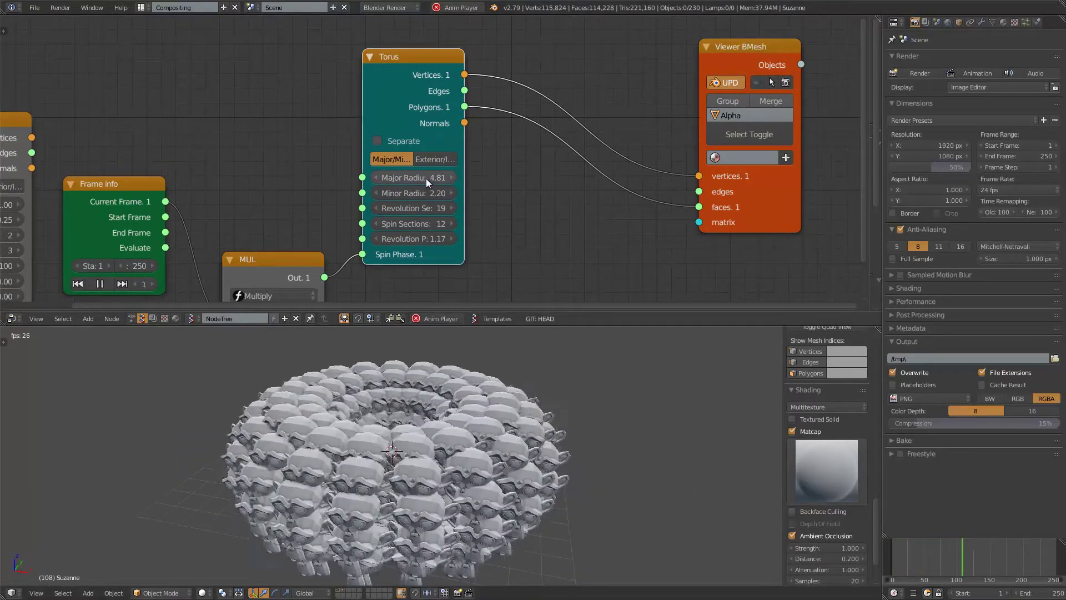
- Set the Torus node's Major Radius to 7.17, Minor Radius to 1.68, Revolution Sections to 18 and Spin Sections to 35, and stop playback
{"action": "left_click_drag", "start_coordinate": [426, 178], "coordinate": [857, 208]}
{"action": "scroll", "coordinate": [478, 423], "scroll_direction": "down", "scroll_amount": 3}
{"action": "left_click_drag", "start_coordinate": [426, 194], "coordinate": [389, 200]}
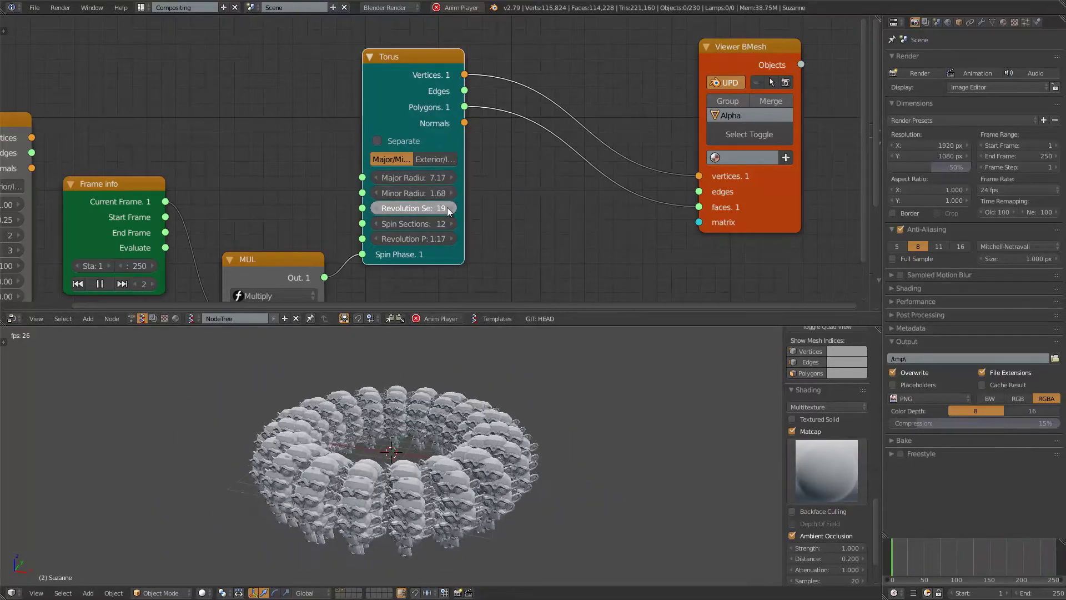
{"action": "mouse_move", "coordinate": [459, 208]}
{"action": "left_mouse_down"}
{"action": "mouse_move", "coordinate": [431, 213]}
{"action": "mouse_move", "coordinate": [482, 222]}
{"action": "mouse_move", "coordinate": [445, 223]}
{"action": "mouse_move", "coordinate": [449, 208]}
{"action": "left_mouse_up"}
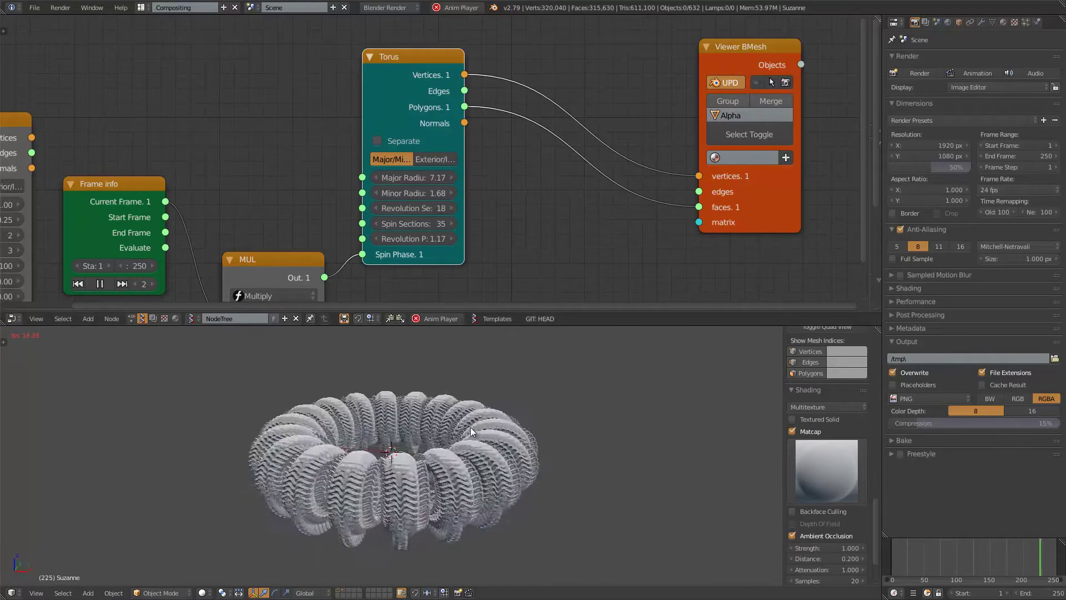
{"action": "key", "text": "Escape"}
- Rearrange the Multiply, Torus and Frame info nodes and place the Torus Knot node below the Torus node
{"action": "scroll", "coordinate": [392, 228], "scroll_direction": "down", "scroll_amount": 2}
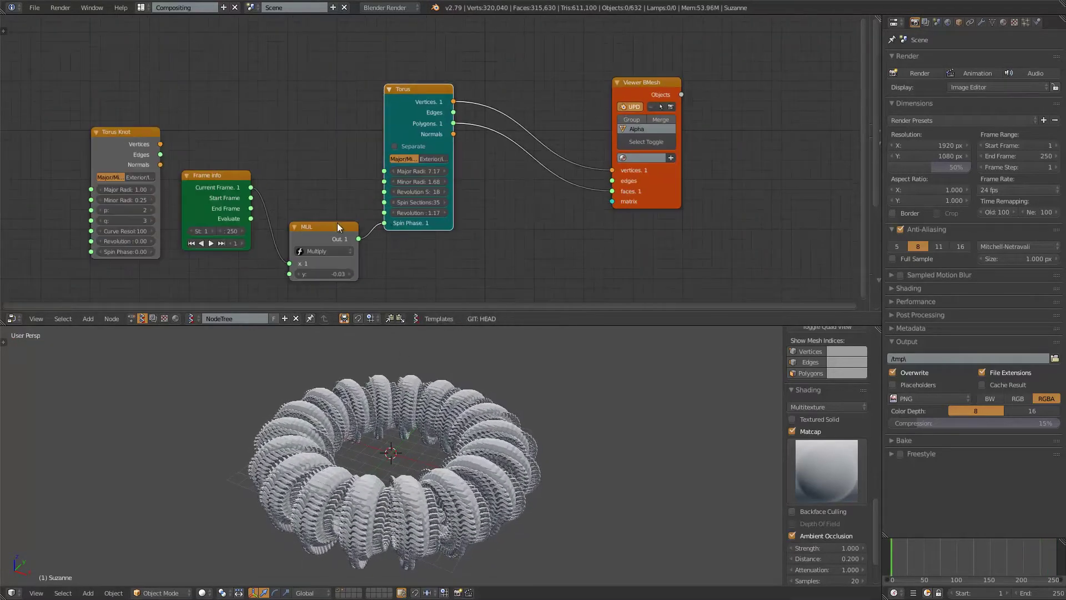
{"action": "left_click_drag", "start_coordinate": [334, 229], "coordinate": [336, 97]}
{"action": "left_click_drag", "start_coordinate": [404, 95], "coordinate": [411, 52]}
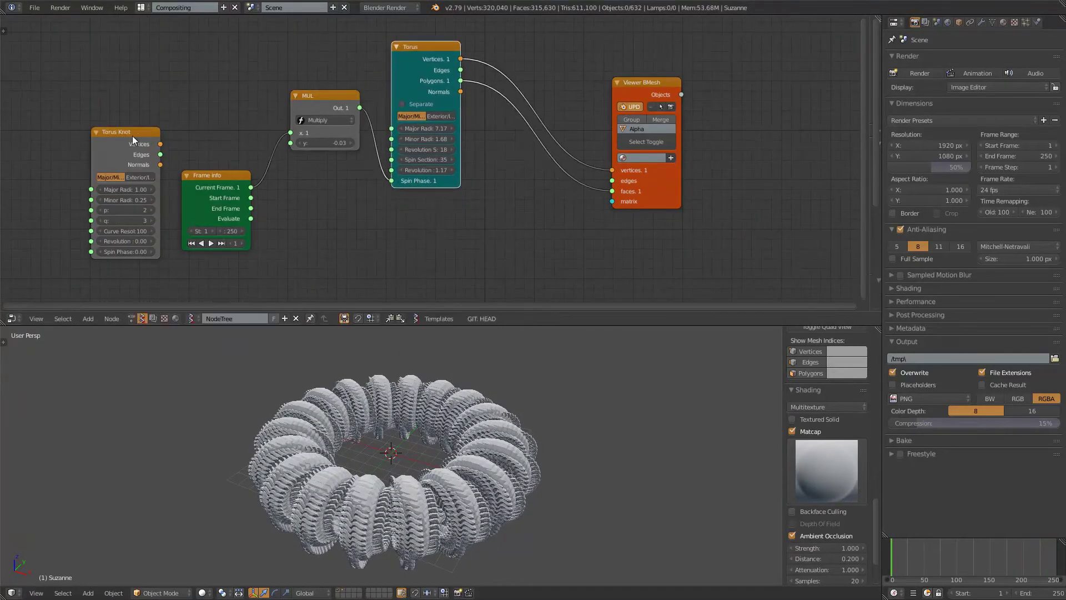
{"action": "left_click_drag", "start_coordinate": [131, 139], "coordinate": [460, 217]}
{"action": "middle_click_drag", "start_coordinate": [418, 165], "coordinate": [410, 119]}
{"action": "left_click_drag", "start_coordinate": [236, 131], "coordinate": [208, 140]}
{"action": "left_click_drag", "start_coordinate": [292, 64], "coordinate": [260, 72]}
- Link the Torus Knot's Vertices and Edges to the Viewer BMesh in place of the Torus, and briefly play the animation
{"action": "left_click_drag", "start_coordinate": [481, 177], "coordinate": [578, 147]}
{"action": "scroll", "coordinate": [487, 195], "scroll_direction": "up", "scroll_amount": 1}
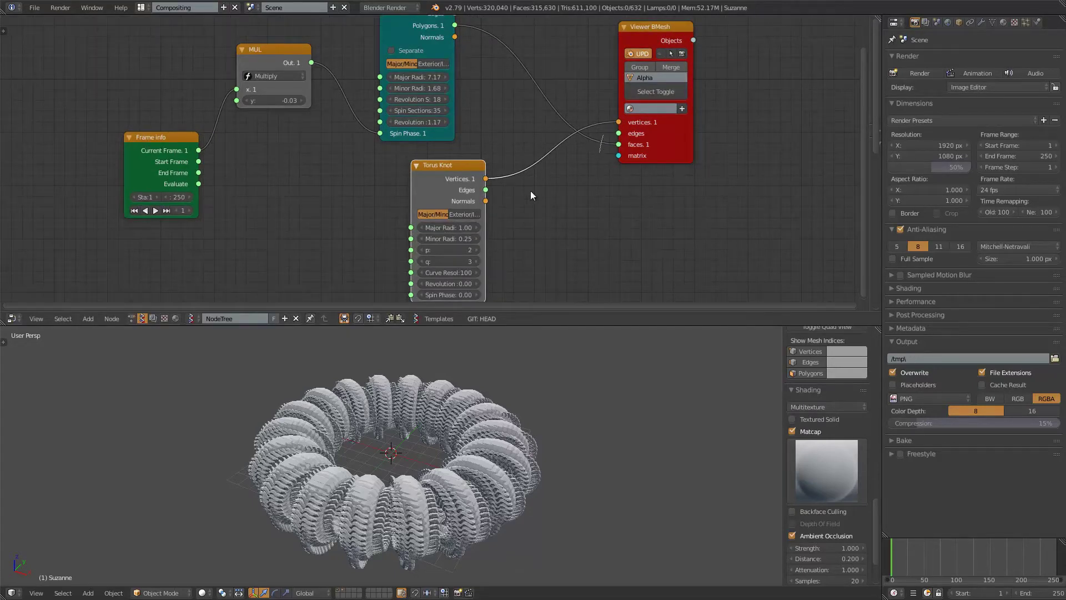
{"action": "left_click_drag", "start_coordinate": [485, 190], "coordinate": [618, 133]}
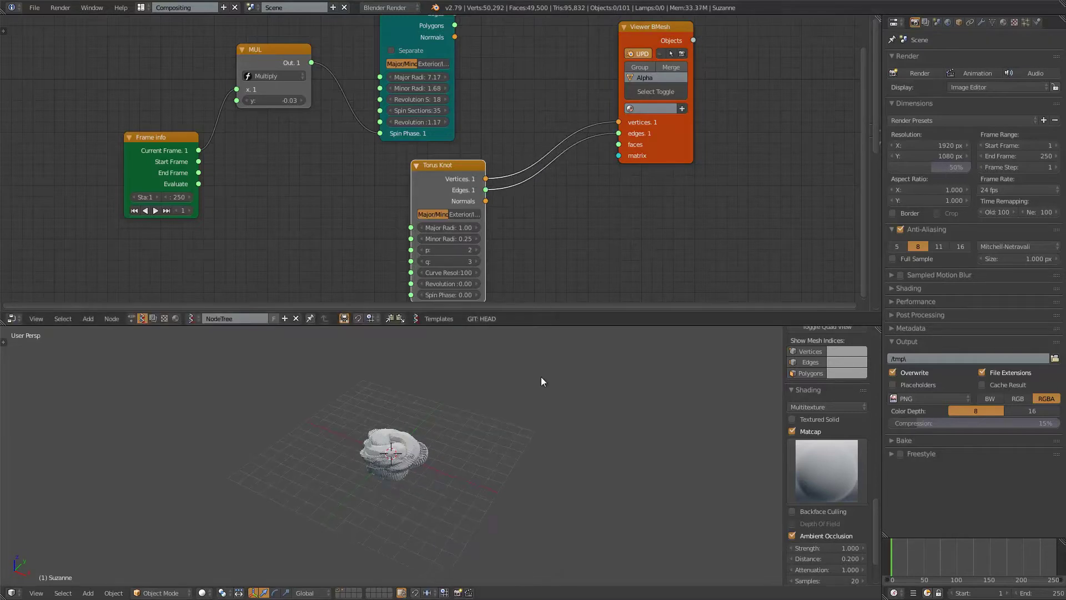
{"action": "scroll", "coordinate": [541, 382], "scroll_direction": "up", "scroll_amount": 5}
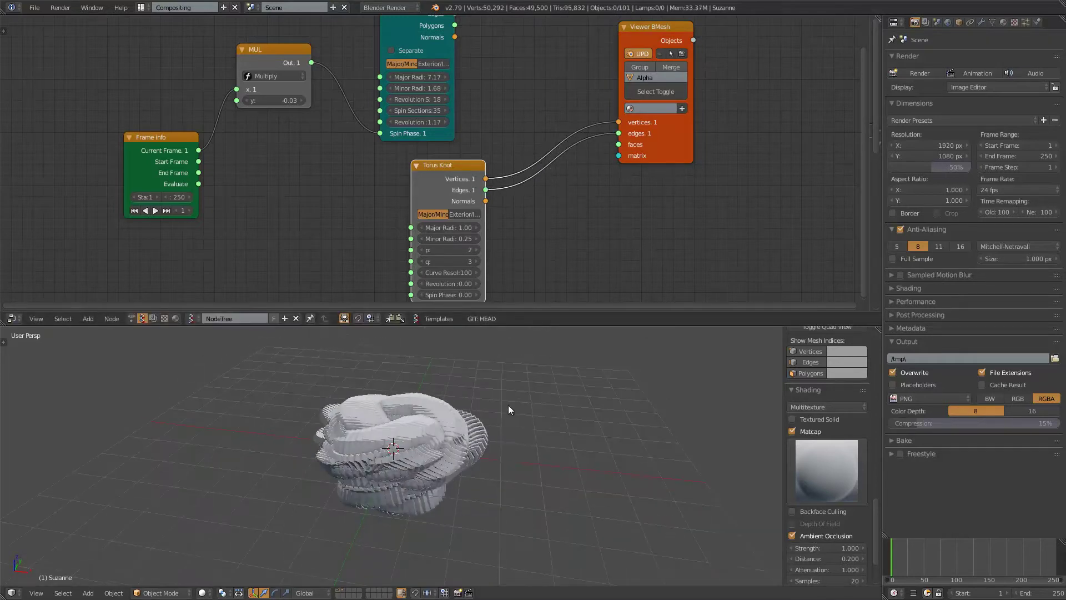
{"action": "key", "text": "alt+a"}
{"action": "middle_click_drag", "start_coordinate": [525, 441], "coordinate": [515, 422]}
{"action": "key", "text": "Escape"}
- Set the Torus Knot's Major Radius to 3.88 and Minor Radius to 2.14, and enlarge the 3D view area
{"action": "middle_click_drag", "start_coordinate": [481, 252], "coordinate": [451, 204]}
{"action": "left_click_drag", "start_coordinate": [451, 204], "coordinate": [475, 211]}
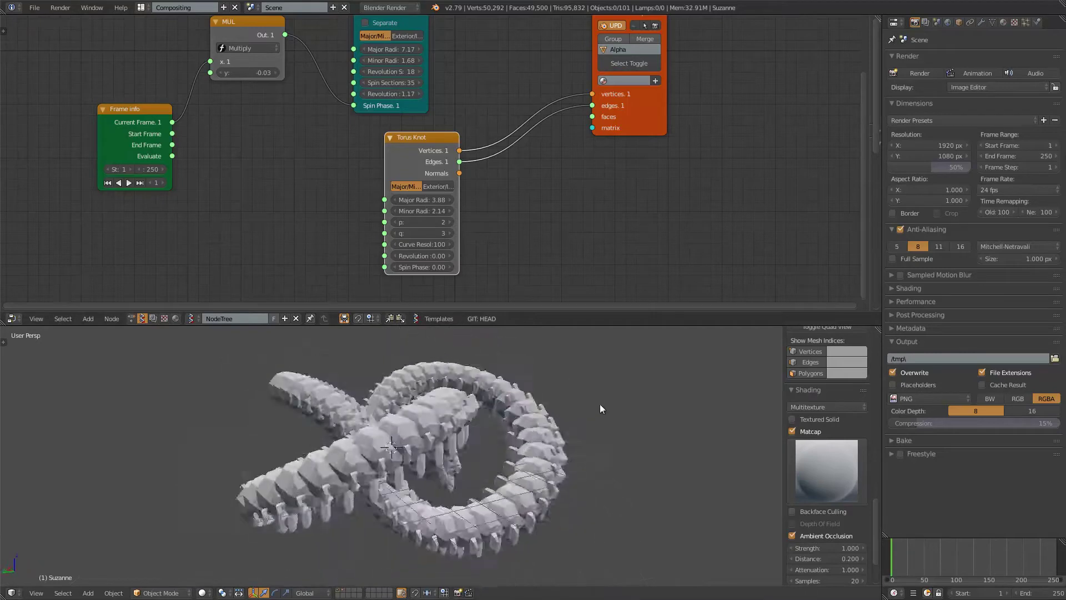
{"action": "middle_click_drag", "start_coordinate": [601, 401], "coordinate": [402, 428]}
{"action": "left_click_drag", "start_coordinate": [499, 326], "coordinate": [498, 300]}
{"action": "middle_click_drag", "start_coordinate": [475, 443], "coordinate": [456, 383]}
{"action": "scroll", "coordinate": [522, 405], "scroll_direction": "up", "scroll_amount": 2}
- Set the Torus Knot's p to 10, q to 1 and Spin Phase to 1.68
{"action": "left_click", "coordinate": [448, 209]}
{"action": "left_click", "coordinate": [447, 209]}
{"action": "left_click", "coordinate": [447, 209]}
{"action": "left_click", "coordinate": [447, 209]}
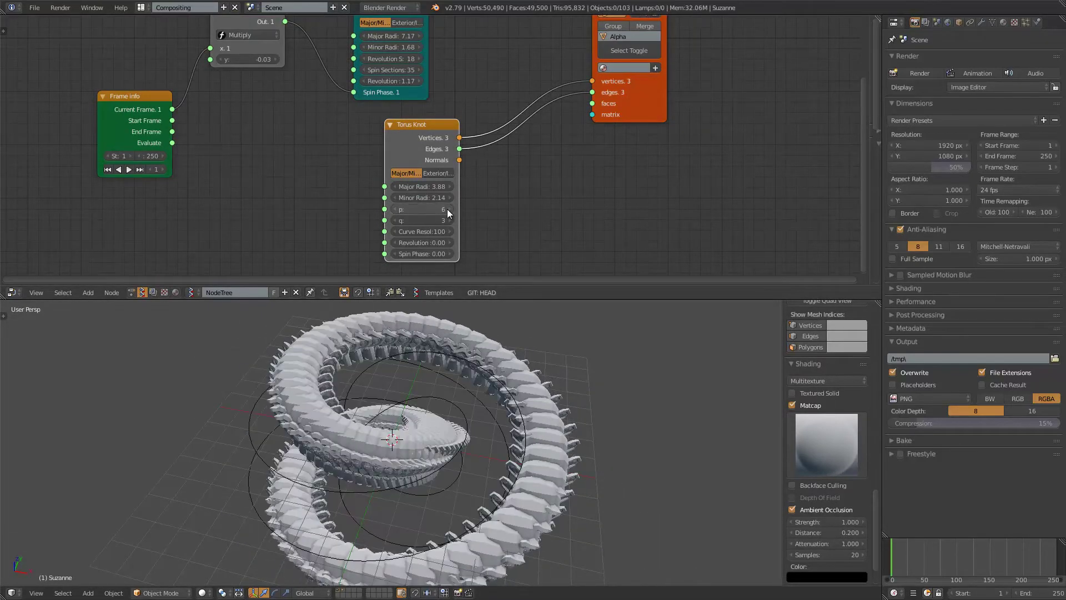
{"action": "mouse_move", "coordinate": [438, 210]}
{"action": "left_mouse_down"}
{"action": "mouse_move", "coordinate": [451, 209]}
{"action": "mouse_move", "coordinate": [430, 209]}
{"action": "mouse_move", "coordinate": [447, 208]}
{"action": "mouse_move", "coordinate": [447, 219]}
{"action": "left_mouse_up"}
{"action": "middle_click_drag", "start_coordinate": [458, 389], "coordinate": [458, 402]}
{"action": "mouse_move", "coordinate": [437, 220]}
{"action": "left_mouse_down"}
{"action": "mouse_move", "coordinate": [446, 216]}
{"action": "mouse_move", "coordinate": [430, 208]}
{"action": "mouse_move", "coordinate": [441, 209]}
{"action": "left_mouse_up"}
{"action": "left_click_drag", "start_coordinate": [430, 254], "coordinate": [394, 250]}
- Link the Multiply output to the Torus Knot's Spin Phase, set the Multiply node's y to -0.04 and play the animation
{"action": "scroll", "coordinate": [239, 90], "scroll_direction": "down", "scroll_amount": 1}
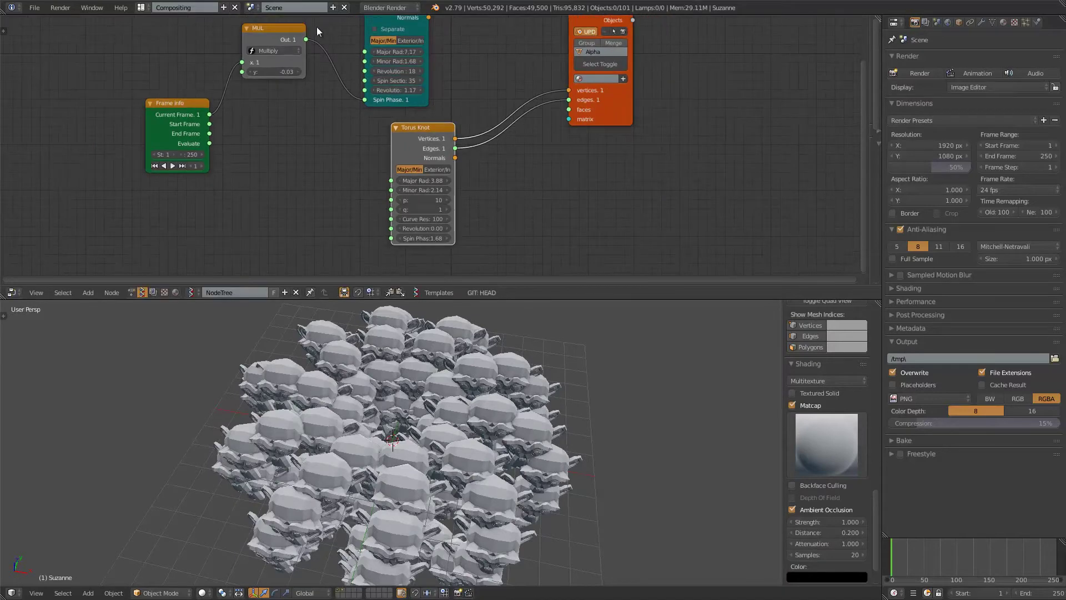
{"action": "left_click_drag", "start_coordinate": [306, 39], "coordinate": [391, 238]}
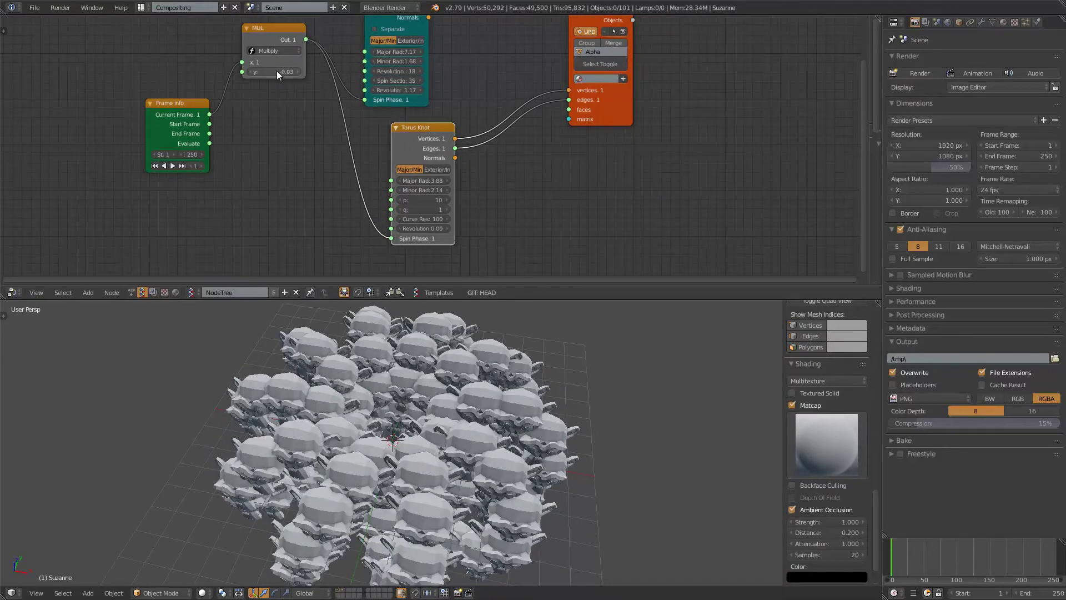
{"action": "left_click_drag", "start_coordinate": [276, 71], "coordinate": [271, 72]}
{"action": "key", "text": "alt+a"}
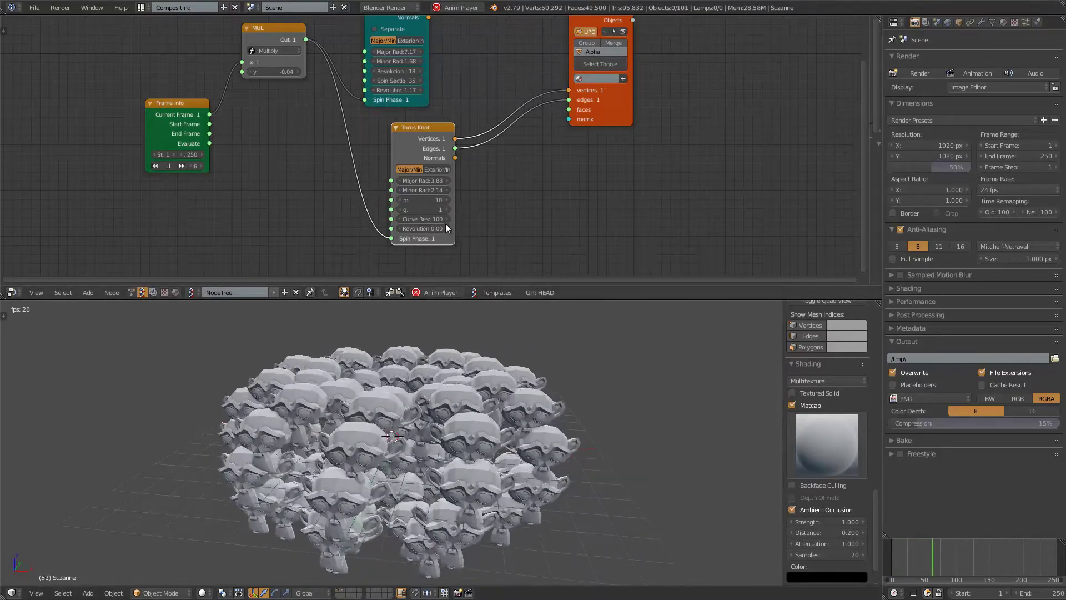
- Set the Torus Knot's Major Radius to 7.56 and Minor Radius to 3.28 while the animation plays
{"action": "scroll", "coordinate": [444, 219], "scroll_direction": "up", "scroll_amount": 2}
{"action": "left_click_drag", "start_coordinate": [426, 186], "coordinate": [47, 222]}
{"action": "scroll", "coordinate": [515, 375], "scroll_direction": "down", "scroll_amount": 2}
{"action": "middle_click_drag", "start_coordinate": [514, 376], "coordinate": [455, 454]}
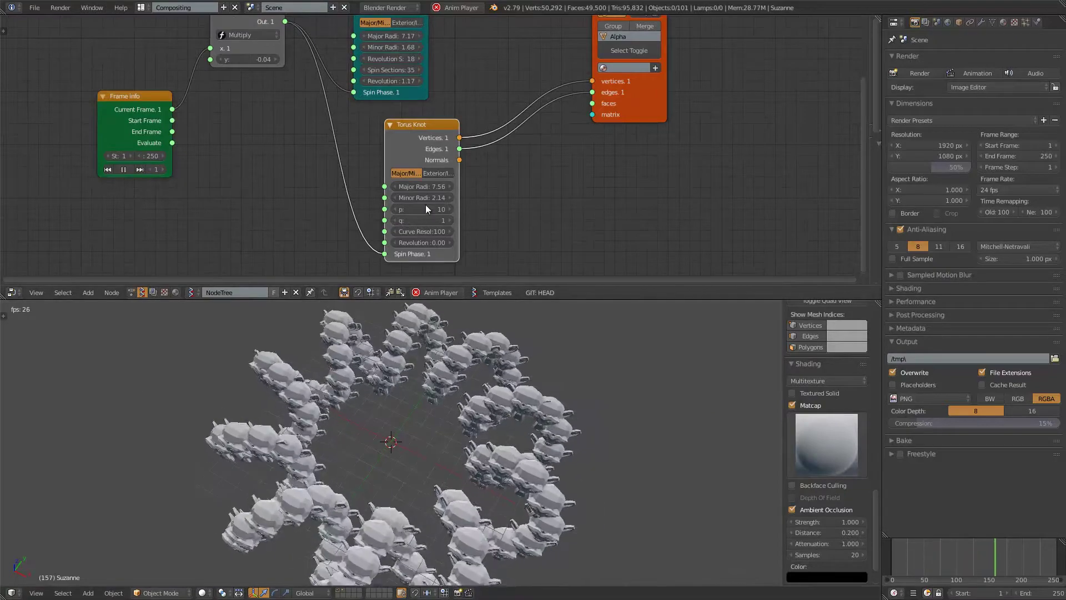
{"action": "left_click_drag", "start_coordinate": [426, 197], "coordinate": [450, 373]}
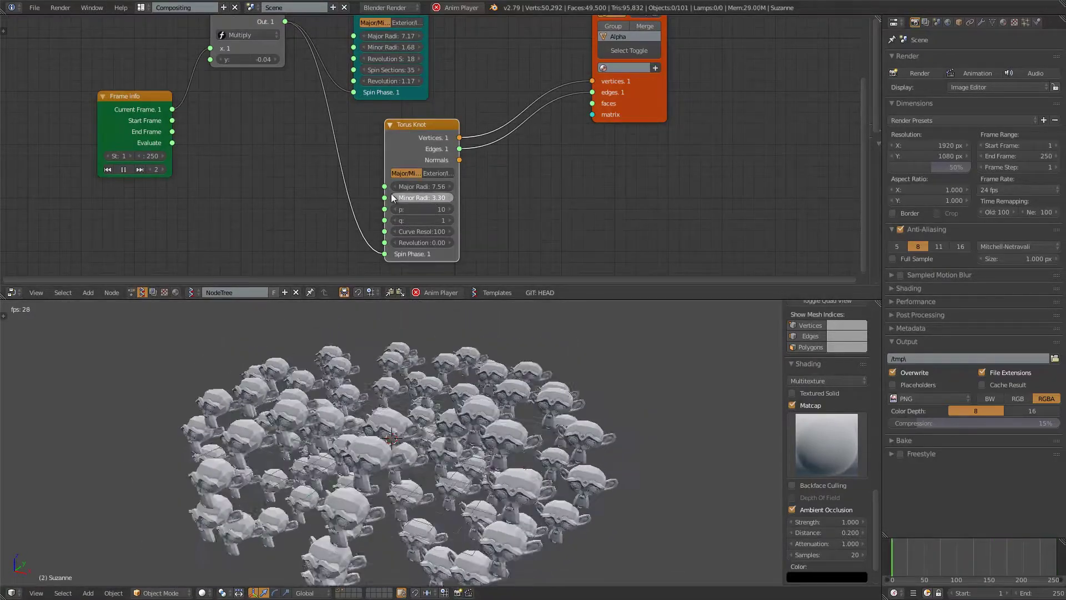
{"action": "left_click", "coordinate": [392, 196]}
- Set the Torus Knot's q to 5 and select one of the knot curves in the 3D view
{"action": "left_click", "coordinate": [452, 218]}
{"action": "left_click", "coordinate": [452, 218]}
{"action": "left_click", "coordinate": [452, 217]}
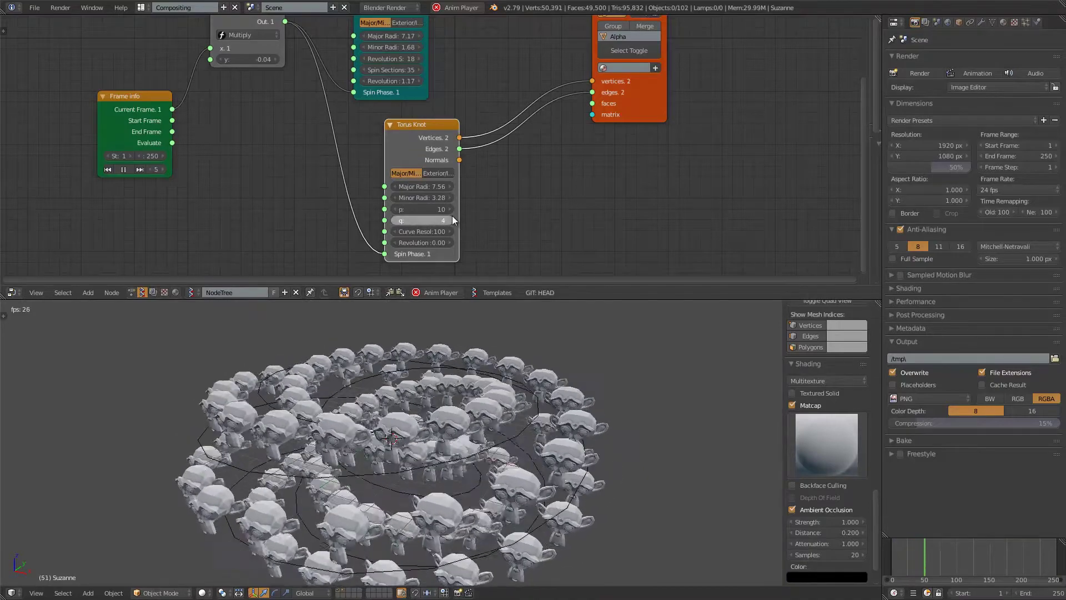
{"action": "left_click", "coordinate": [452, 217]}
{"action": "right_click", "coordinate": [344, 415]}
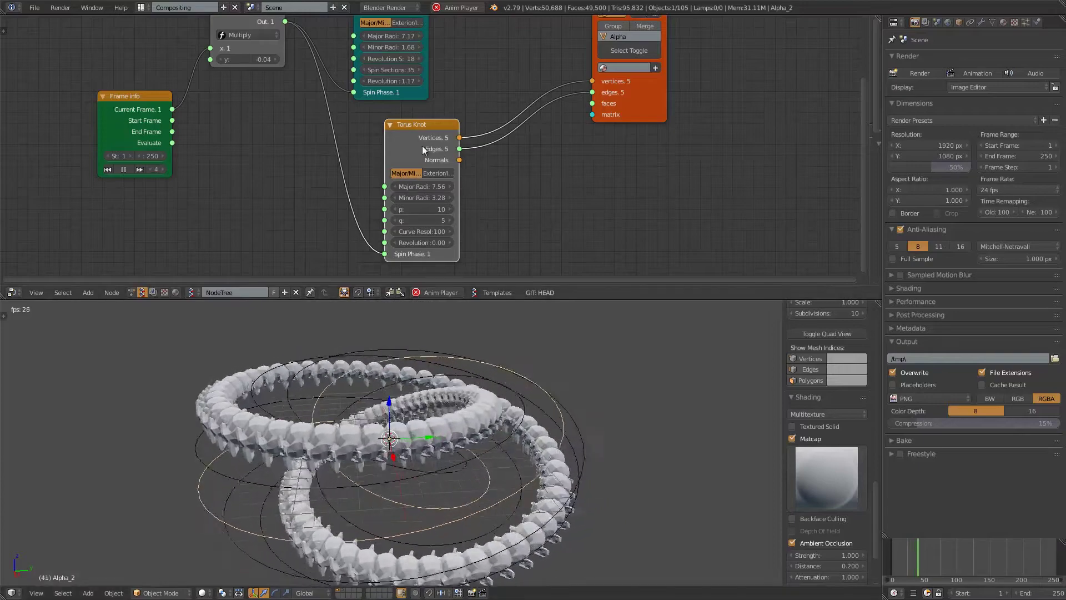
- Set the Torus Knot's q to 4 and p to 12
{"action": "left_click", "coordinate": [395, 220]}
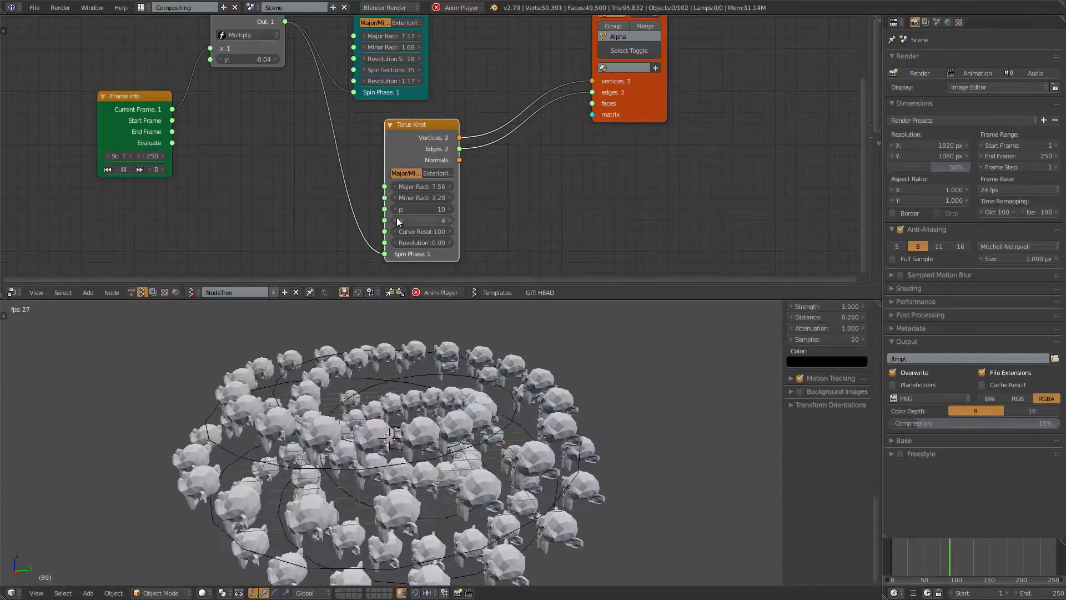
{"action": "left_click", "coordinate": [396, 221]}
{"action": "left_click", "coordinate": [398, 221]}
{"action": "left_click", "coordinate": [448, 221]}
{"action": "left_click", "coordinate": [448, 221]}
{"action": "left_click", "coordinate": [450, 210]}
{"action": "left_click", "coordinate": [447, 210]}
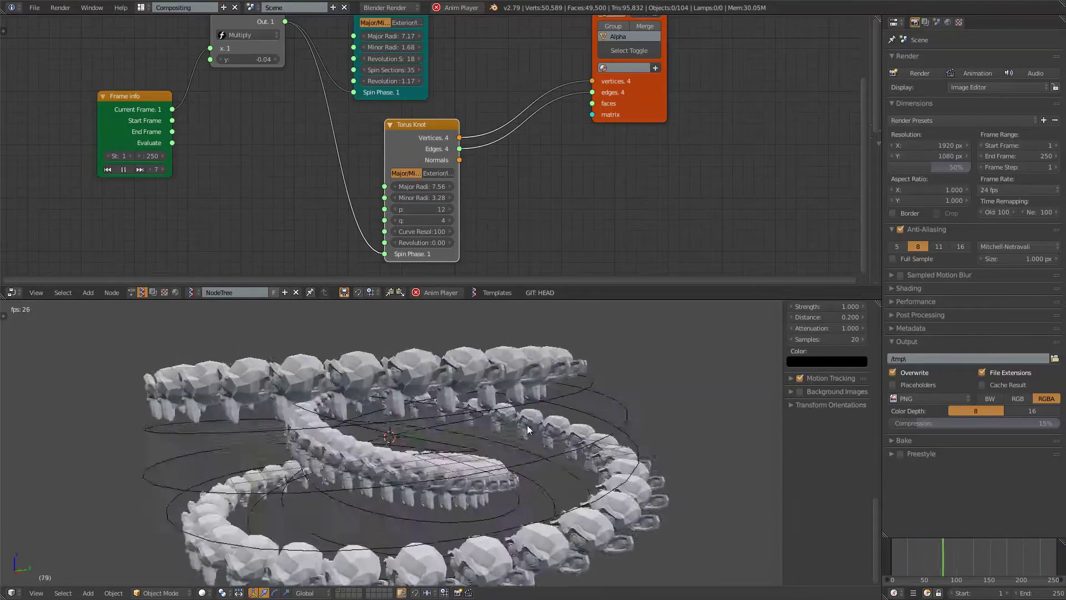
- Select the Viewer BMesh node and widen the node editor's sidebar to show the node's Beta options
{"action": "scroll", "coordinate": [529, 426], "scroll_direction": "down", "scroll_amount": 2}
{"action": "middle_click_drag", "start_coordinate": [602, 203], "coordinate": [496, 304]}
{"action": "scroll", "coordinate": [515, 228], "scroll_direction": "up", "scroll_amount": 1}
{"action": "left_click", "coordinate": [526, 90]}
{"action": "left_click_drag", "start_coordinate": [527, 90], "coordinate": [547, 91]}
{"action": "scroll", "coordinate": [611, 146], "scroll_direction": "down", "scroll_amount": 1}
{"action": "middle_click_drag", "start_coordinate": [611, 147], "coordinate": [510, 145]}
{"action": "scroll", "coordinate": [511, 144], "scroll_direction": "up", "scroll_amount": 2}
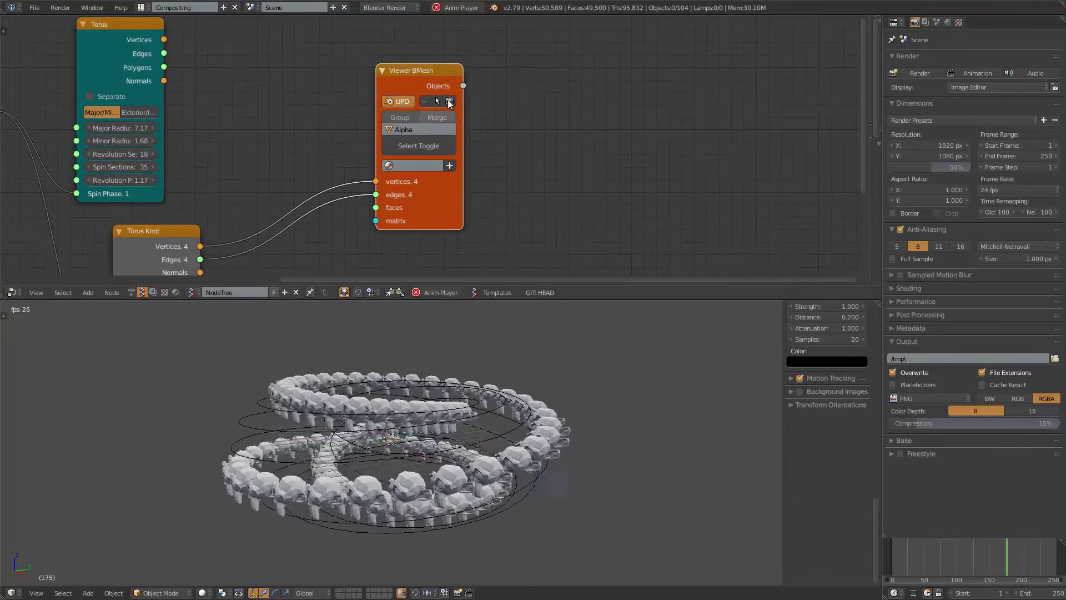
{"action": "middle_click_drag", "start_coordinate": [511, 99], "coordinate": [479, 106]}
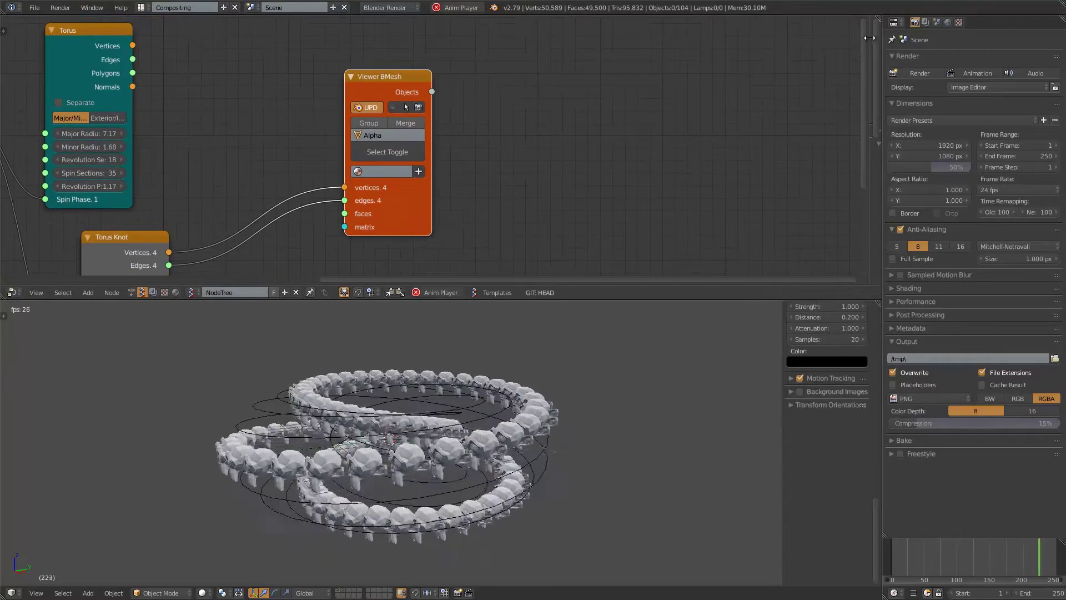
{"action": "left_click_drag", "start_coordinate": [870, 38], "coordinate": [705, 47]}
{"action": "left_click_drag", "start_coordinate": [872, 118], "coordinate": [874, 176]}
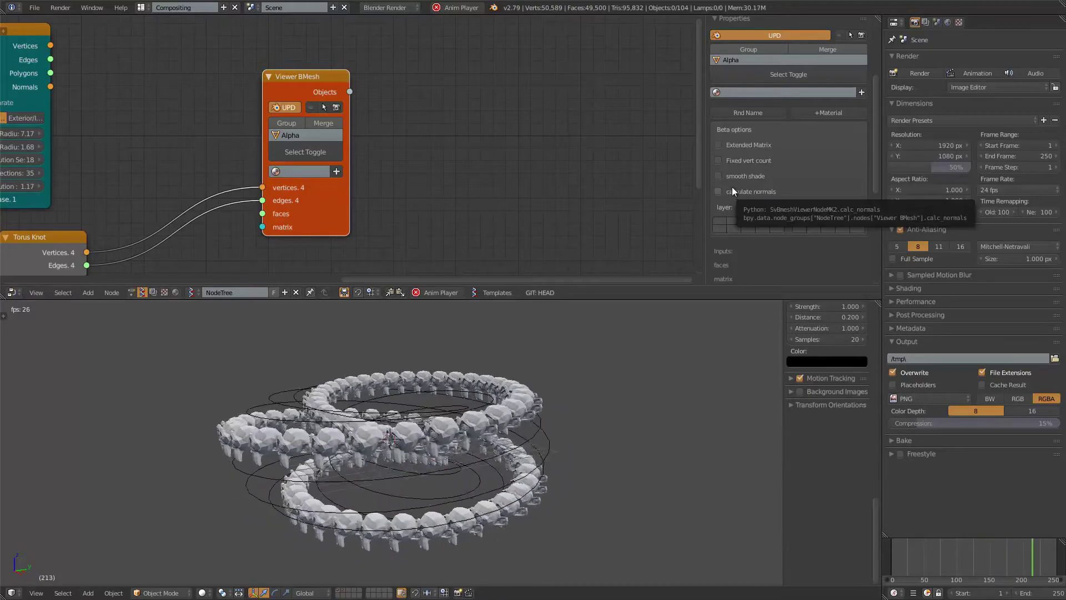
- Save the Blender file
{"action": "middle_click_drag", "start_coordinate": [507, 155], "coordinate": [610, 134]}
{"action": "key", "text": "ctrl+s"}
{"action": "left_click", "coordinate": [567, 155]}
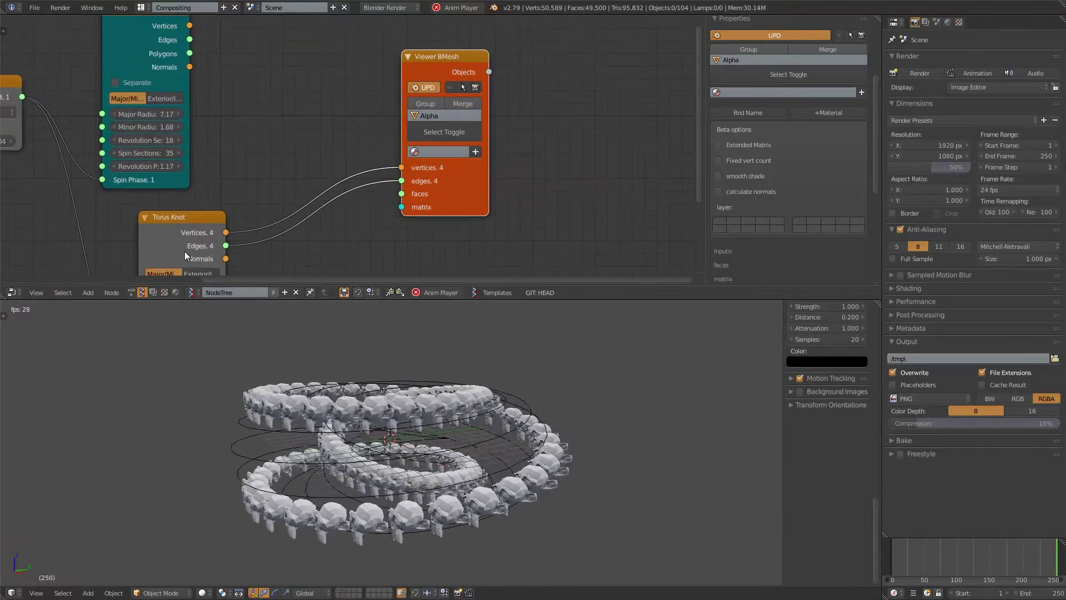
- Switch to the Animation Nodes tree and enable X, Y and Z rotation on the Object Transforms Output node
{"action": "left_click", "coordinate": [130, 293]}
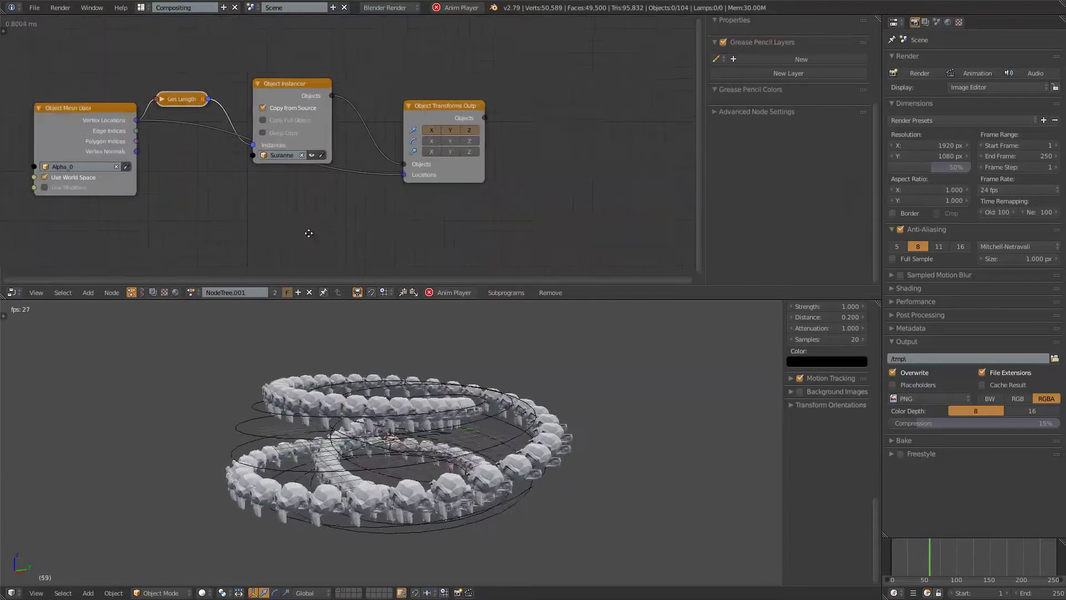
{"action": "middle_click_drag", "start_coordinate": [316, 232], "coordinate": [329, 229]}
{"action": "left_click_drag", "start_coordinate": [482, 172], "coordinate": [507, 160]}
{"action": "middle_click_drag", "start_coordinate": [334, 196], "coordinate": [380, 168]}
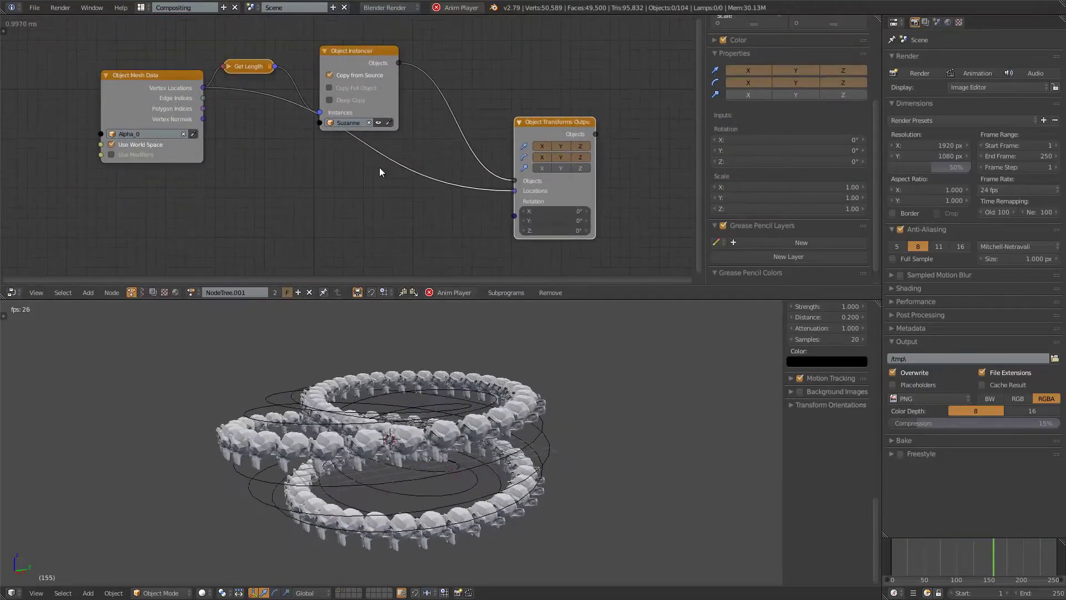
- Add a Direction to Rotation node below the Object Instancer node
{"action": "key", "text": "shift+a"}
{"action": "left_click", "coordinate": [267, 165]}
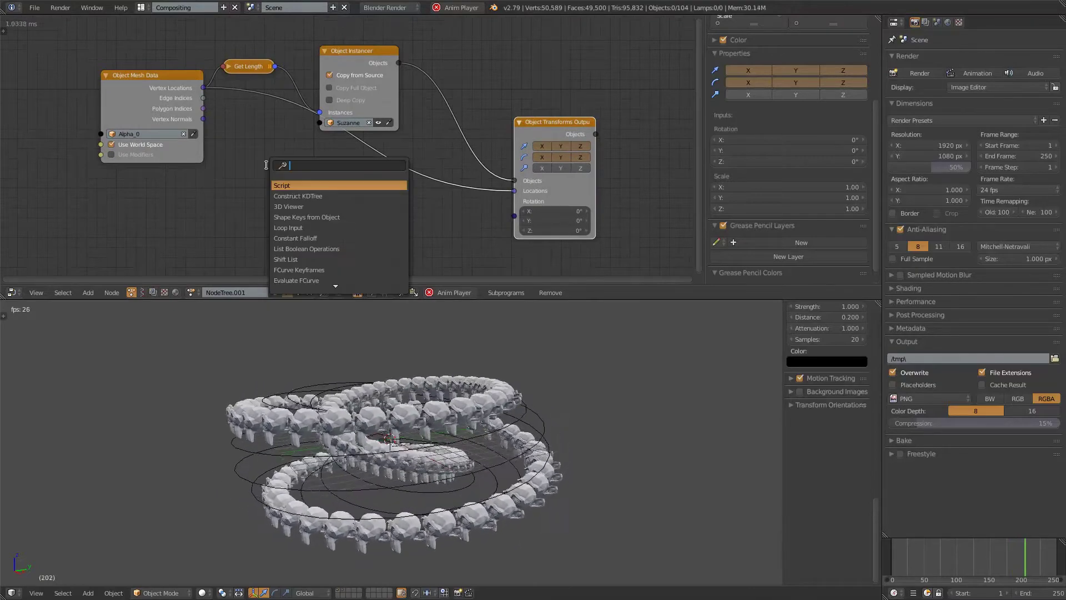
{"action": "type", "text": "direc"}
{"action": "key", "text": "Down"}
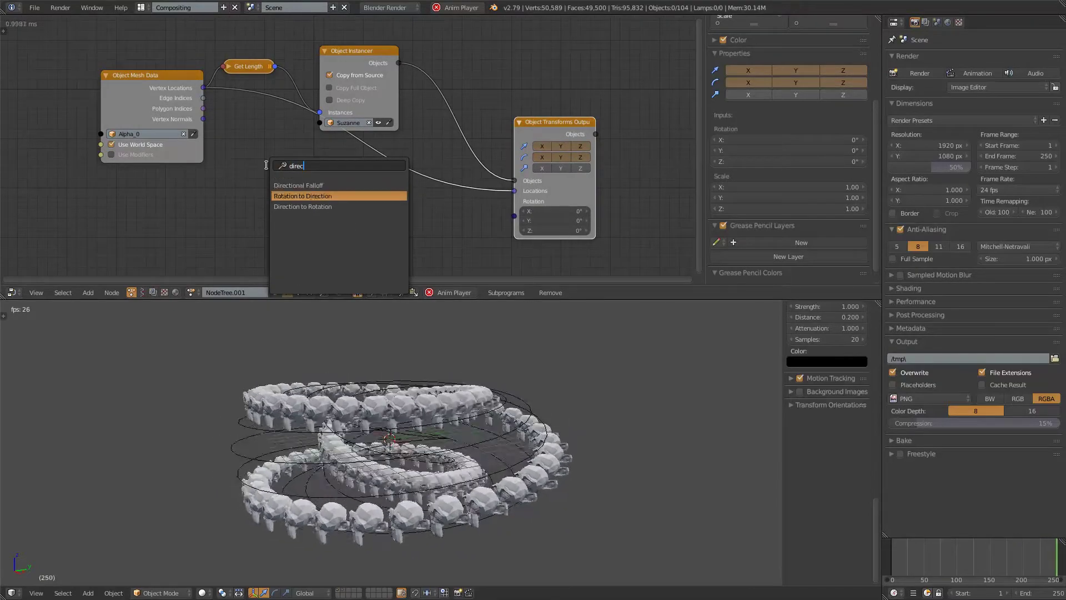
{"action": "key", "text": "Down"}
{"action": "key", "text": "Return"}
{"action": "left_click", "coordinate": [267, 165]}
{"action": "middle_click_drag", "start_coordinate": [255, 153], "coordinate": [305, 107]}
- Link Vertex Normals to the Direction to Rotation node's direction input and its Euler Rotation output to the Object Transforms Output's Rotation
{"action": "scroll", "coordinate": [304, 107], "scroll_direction": "up", "scroll_amount": 1}
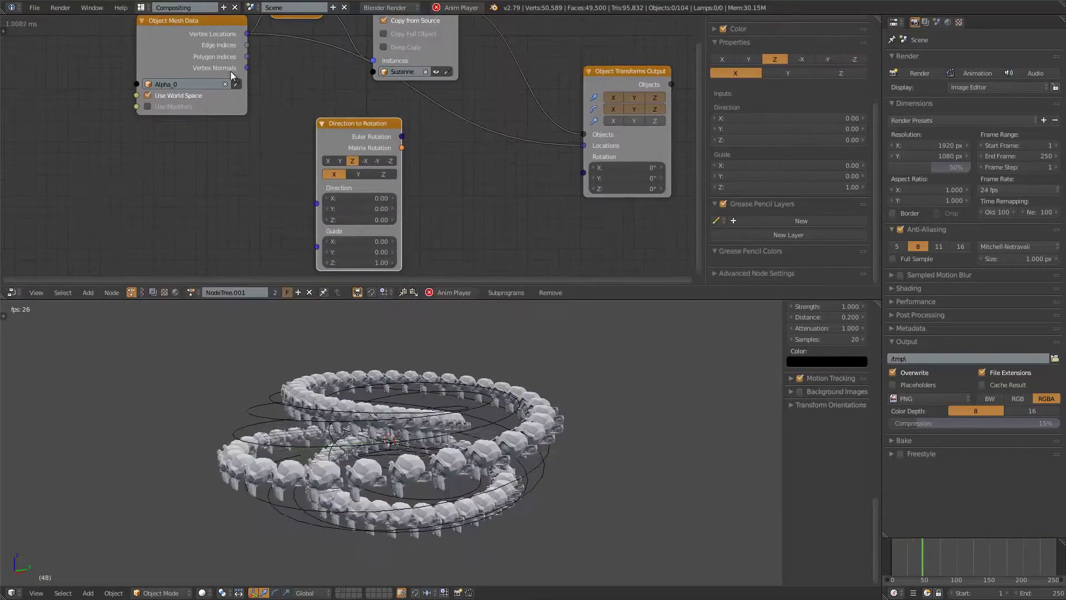
{"action": "left_click_drag", "start_coordinate": [219, 65], "coordinate": [315, 204]}
{"action": "middle_click_drag", "start_coordinate": [409, 204], "coordinate": [384, 215]}
{"action": "left_click_drag", "start_coordinate": [377, 149], "coordinate": [560, 184]}
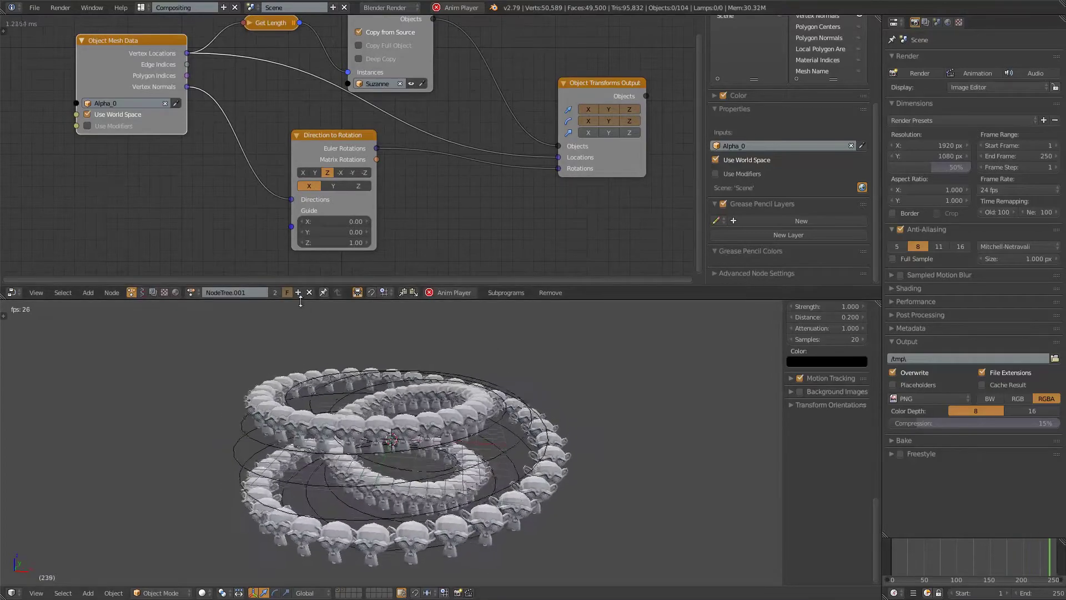
- Return to the Sverchok NodeTree, turn on calculate normals for the Viewer BMesh, and turn it off again to compare
{"action": "left_click", "coordinate": [141, 292]}
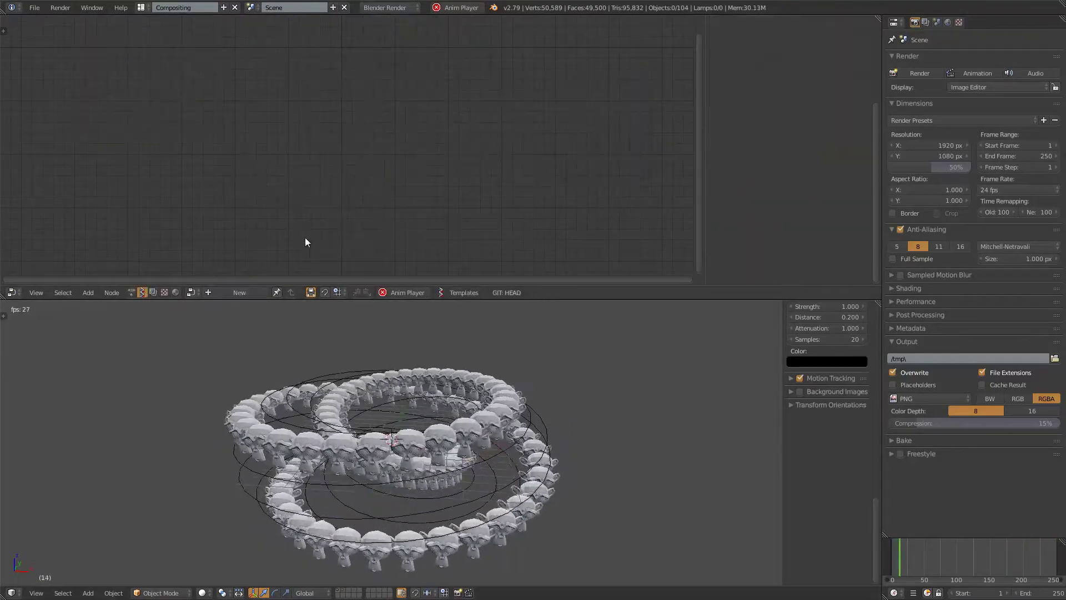
{"action": "left_click", "coordinate": [192, 293]}
{"action": "left_click", "coordinate": [211, 310]}
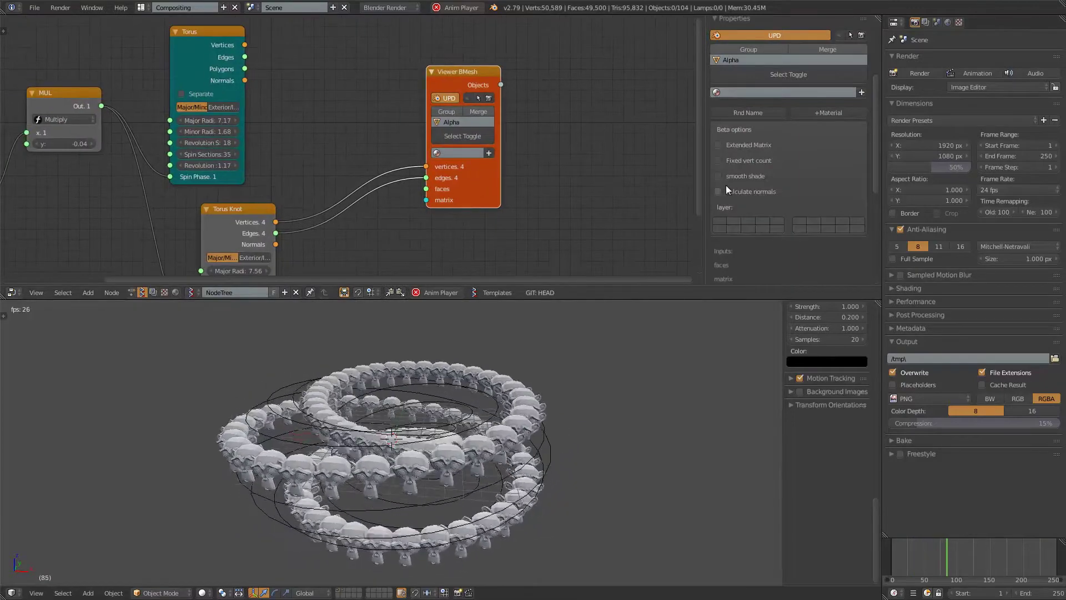
{"action": "left_click", "coordinate": [749, 190]}
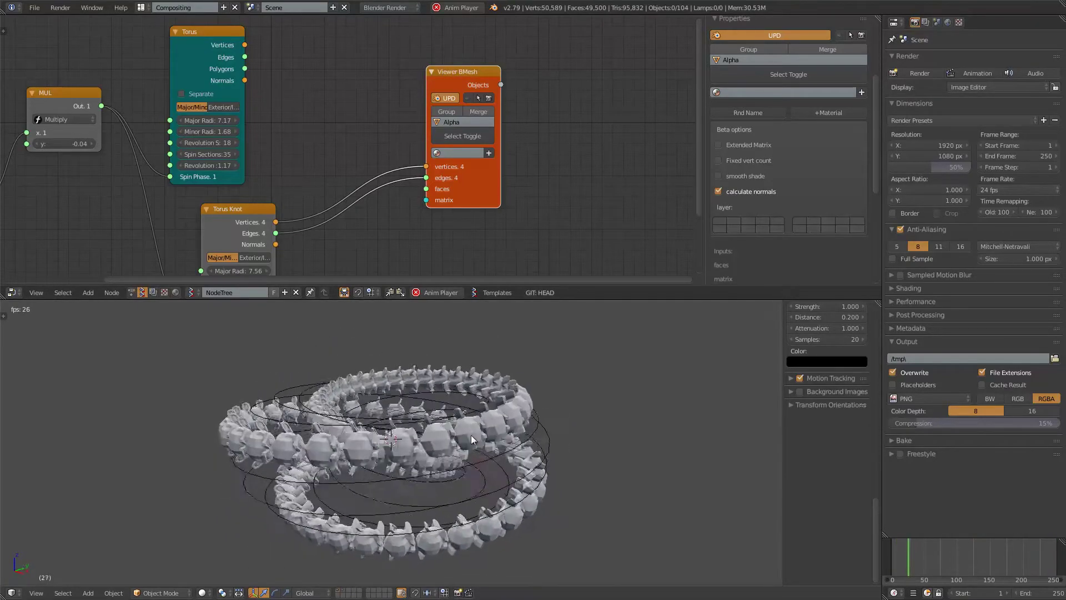
{"action": "left_click", "coordinate": [731, 191]}
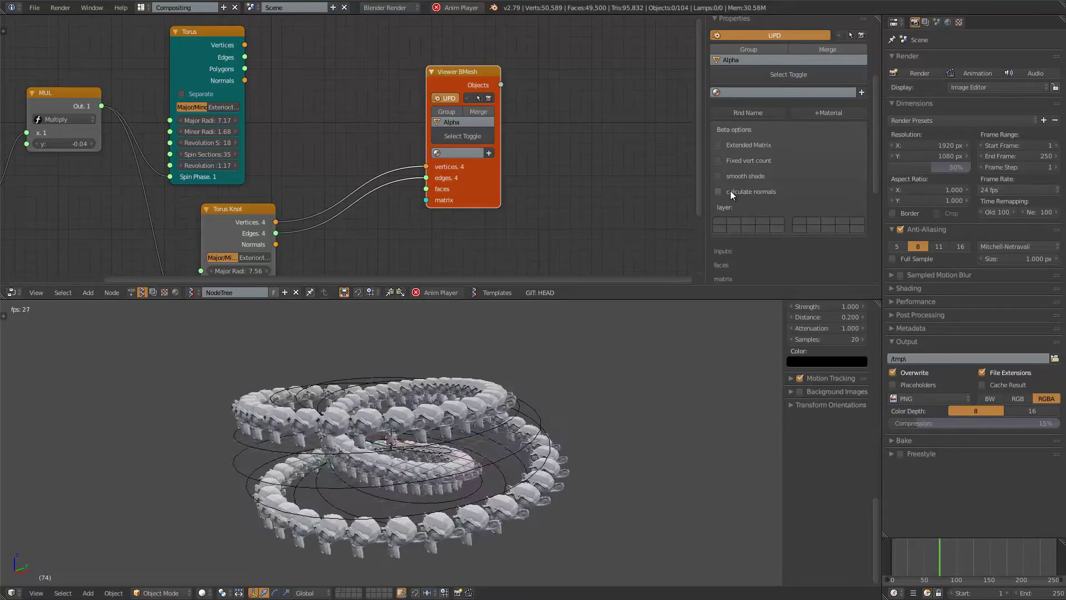
- Turn on calculate normals for the Viewer BMesh, and set the Animation Nodes tree's Direction to Rotation node to track axis -Y and guide axis Z
{"action": "left_click", "coordinate": [719, 191]}
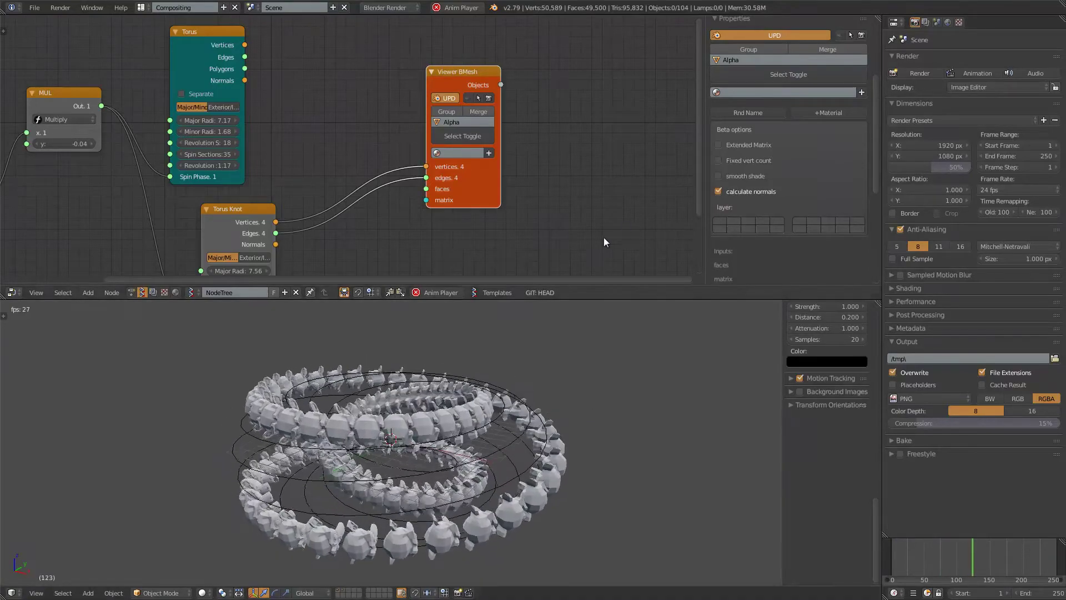
{"action": "left_click", "coordinate": [131, 292]}
{"action": "scroll", "coordinate": [267, 206], "scroll_direction": "up", "scroll_amount": 2}
{"action": "middle_click_drag", "start_coordinate": [269, 210], "coordinate": [327, 127]}
{"action": "scroll", "coordinate": [314, 150], "scroll_direction": "up", "scroll_amount": 2}
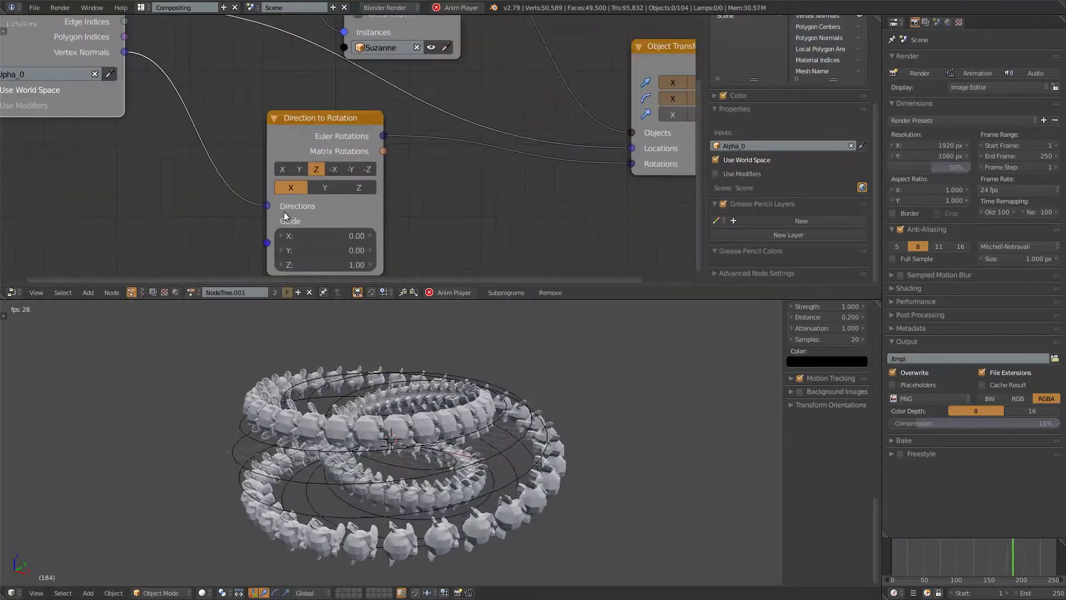
{"action": "left_click", "coordinate": [351, 169]}
{"action": "left_click", "coordinate": [358, 187]}
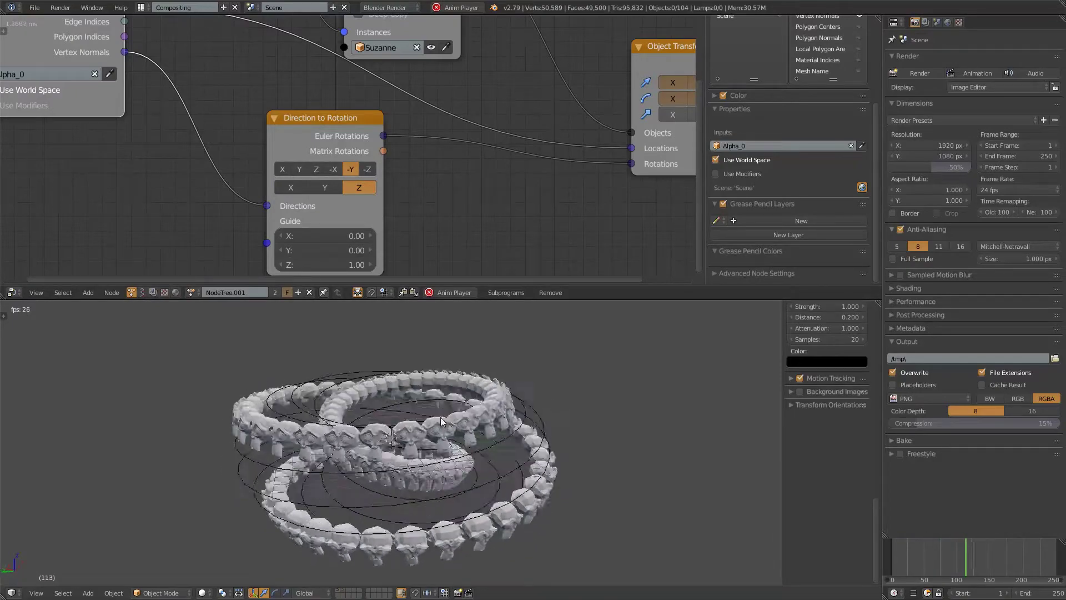
- Return to the Sverchok NodeTree and set the Torus Knot's major radius to 8.10, minor radius to 3.49, p to 40 and q to 1
{"action": "middle_click_drag", "start_coordinate": [251, 207], "coordinate": [222, 208]}
{"action": "scroll", "coordinate": [225, 206], "scroll_direction": "down", "scroll_amount": 4}
{"action": "mouse_move", "coordinate": [260, 151]}
{"action": "middle_mouse_down"}
{"action": "mouse_move", "coordinate": [337, 173]}
{"action": "mouse_move", "coordinate": [255, 167]}
{"action": "middle_mouse_up"}
{"action": "left_click", "coordinate": [142, 292]}
{"action": "left_click", "coordinate": [190, 292]}
{"action": "left_click", "coordinate": [195, 309]}
{"action": "scroll", "coordinate": [272, 148], "scroll_direction": "up", "scroll_amount": 3}
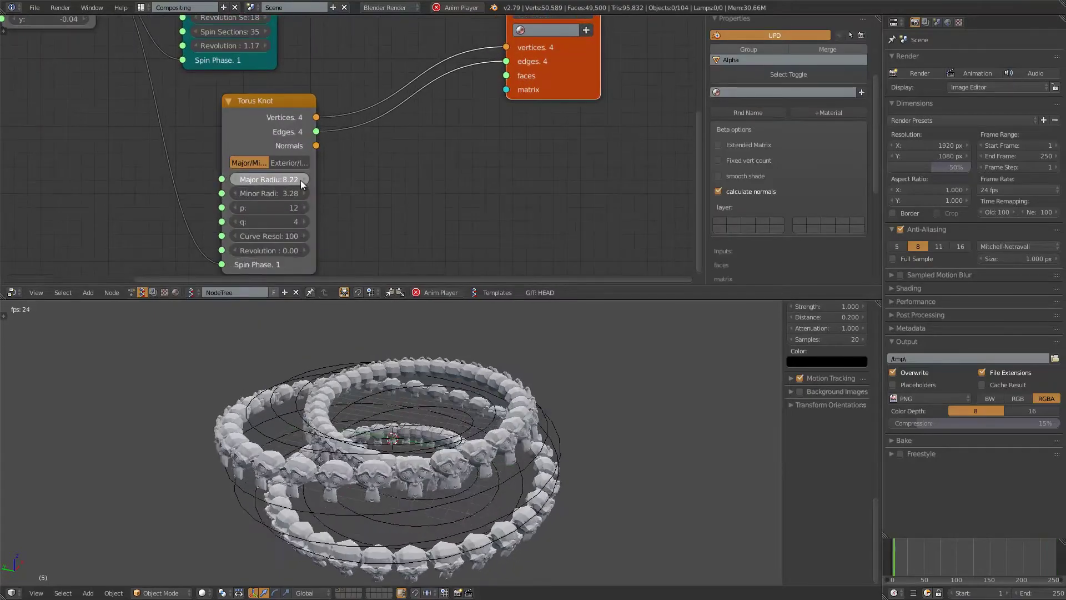
{"action": "mouse_move", "coordinate": [301, 179]}
{"action": "left_mouse_down"}
{"action": "mouse_move", "coordinate": [335, 179]}
{"action": "mouse_move", "coordinate": [297, 179]}
{"action": "mouse_move", "coordinate": [300, 198]}
{"action": "left_mouse_up"}
{"action": "left_click_drag", "start_coordinate": [242, 225], "coordinate": [292, 206]}
{"action": "left_click_drag", "start_coordinate": [286, 205], "coordinate": [291, 205]}
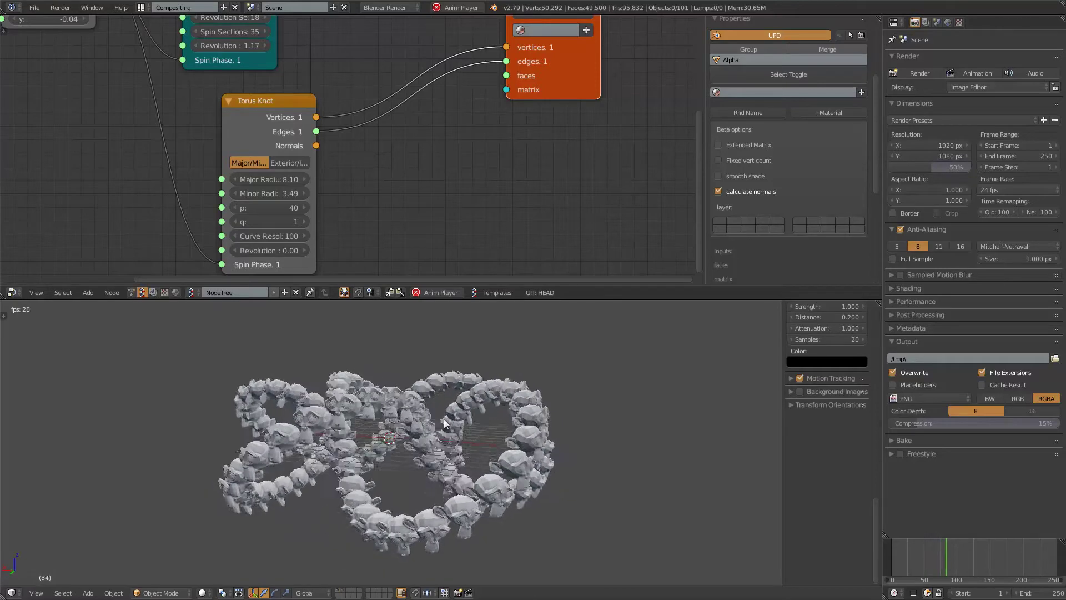
- Enable Only Render and World Background for the 3D view, and turn on Blend Sky for the world
{"action": "scroll", "coordinate": [853, 400], "scroll_direction": "up", "scroll_amount": 10}
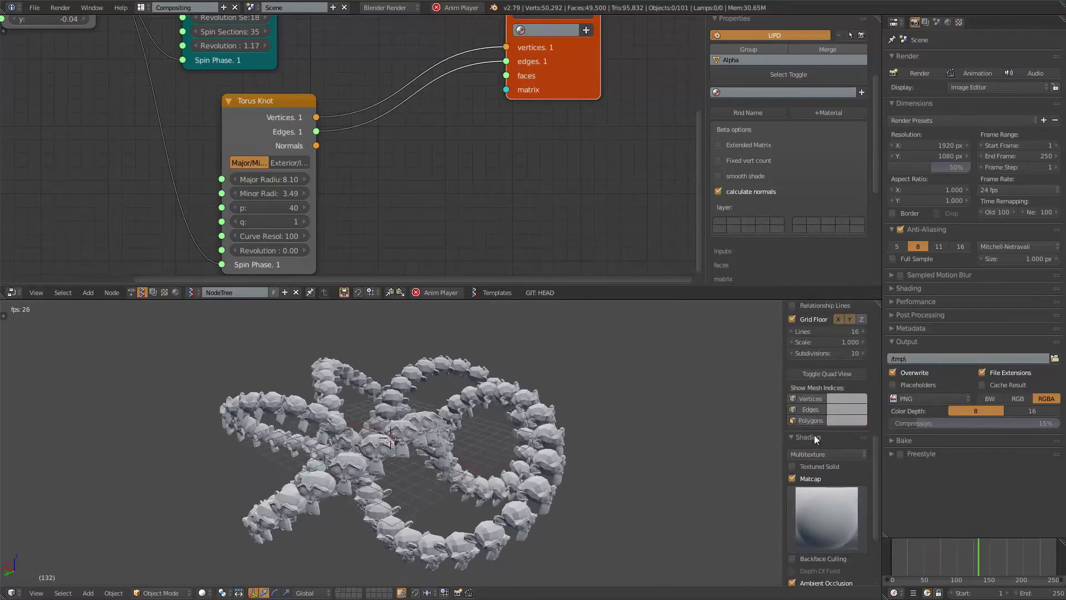
{"action": "scroll", "coordinate": [821, 351], "scroll_direction": "up", "scroll_amount": 4}
{"action": "left_click", "coordinate": [818, 345]}
{"action": "left_click", "coordinate": [815, 355]}
{"action": "left_click", "coordinate": [814, 355]}
{"action": "left_click", "coordinate": [814, 354]}
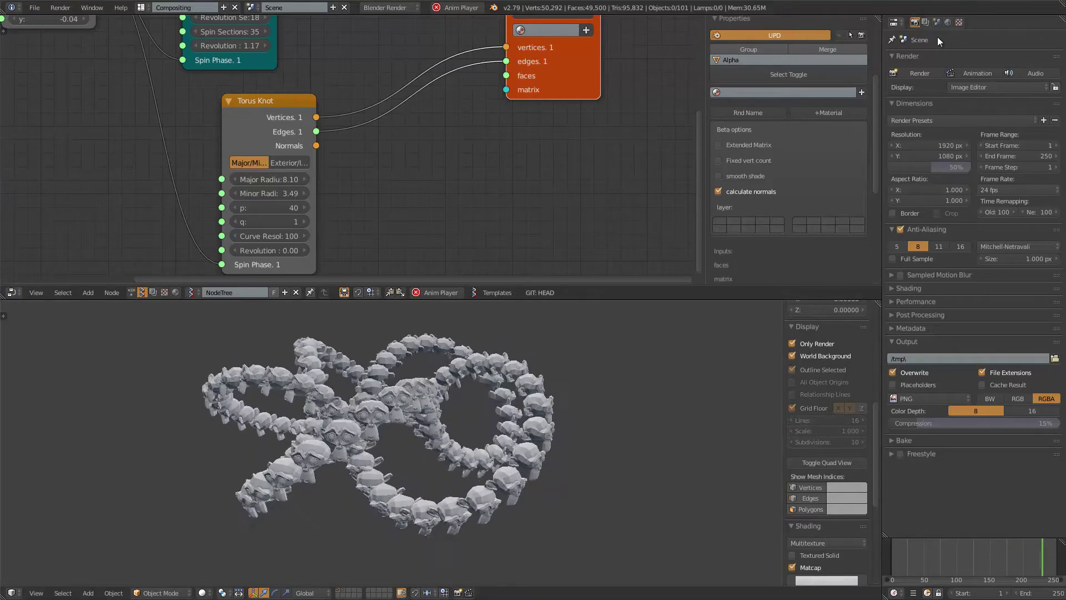
{"action": "left_click", "coordinate": [948, 23]}
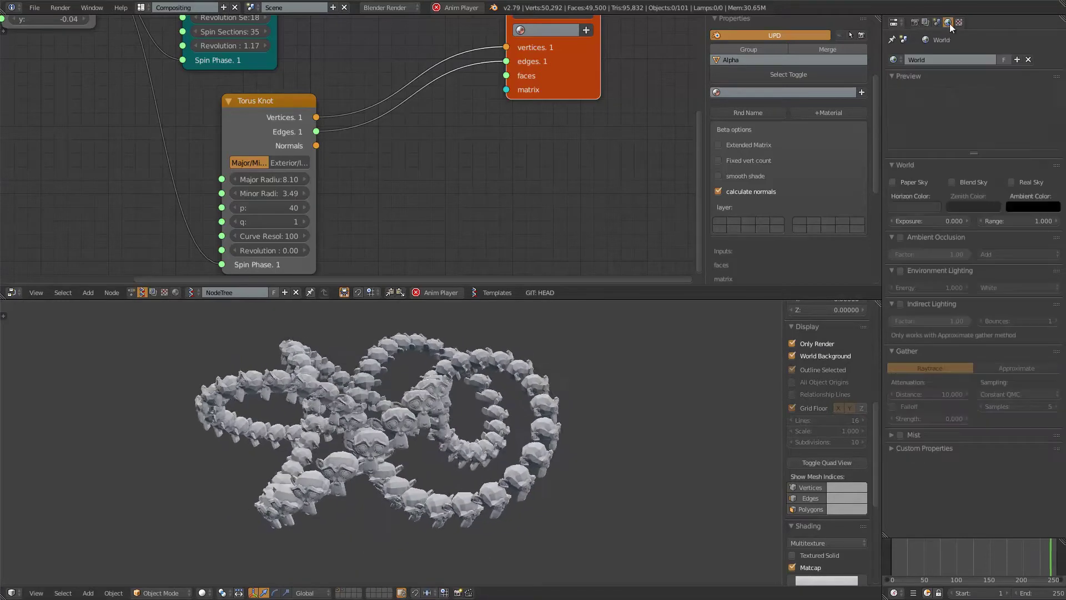
{"action": "left_click", "coordinate": [952, 182]}
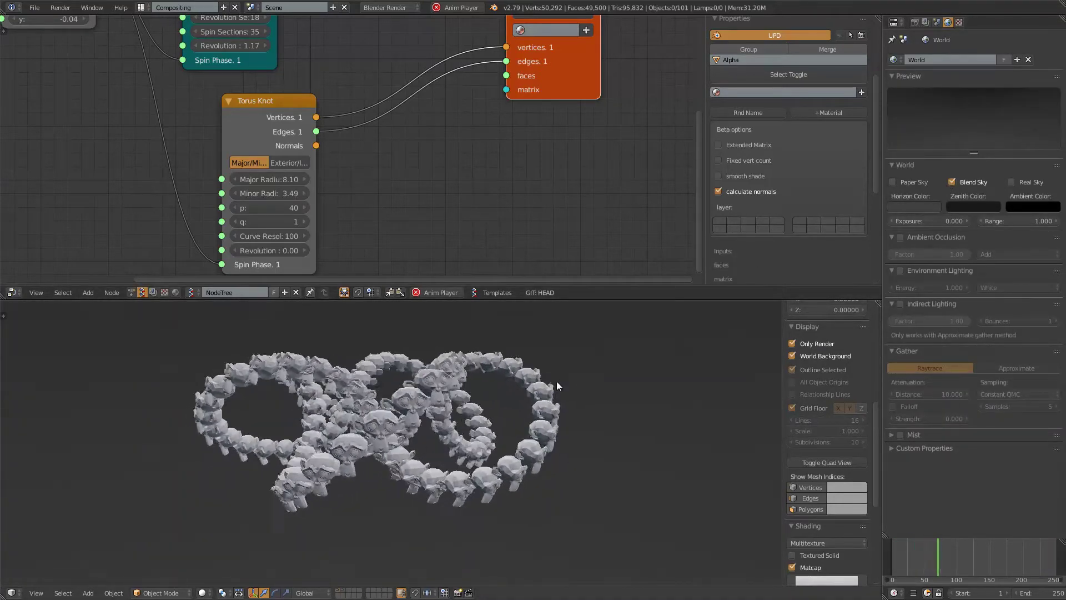
- Try out several viewport matcaps and apply the grey one with a bright white centre
{"action": "scroll", "coordinate": [824, 536], "scroll_direction": "down", "scroll_amount": 5}
{"action": "scroll", "coordinate": [824, 537], "scroll_direction": "down", "scroll_amount": 4}
{"action": "left_click", "coordinate": [805, 399]}
{"action": "left_click", "coordinate": [705, 341]}
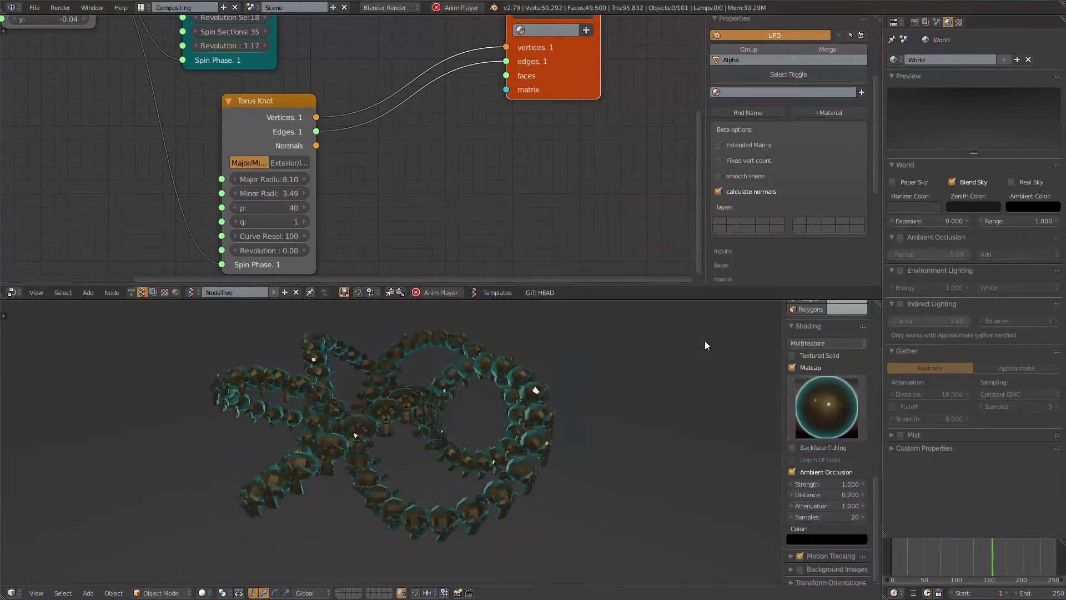
{"action": "left_click", "coordinate": [832, 423]}
{"action": "left_click", "coordinate": [731, 278]}
{"action": "left_click", "coordinate": [800, 383]}
{"action": "left_click", "coordinate": [671, 347]}
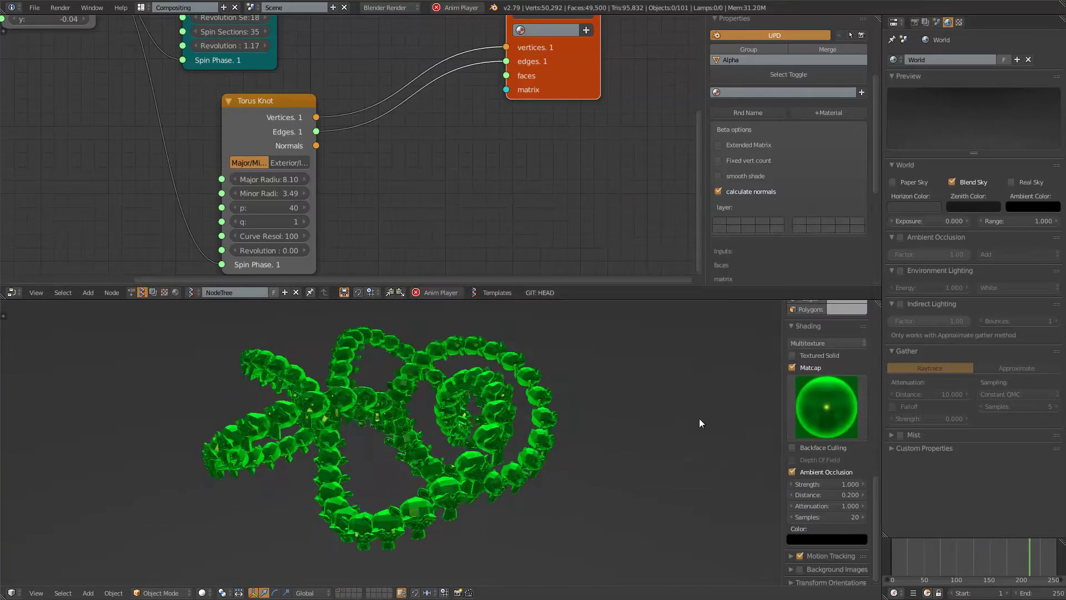
{"action": "left_click", "coordinate": [800, 406]}
{"action": "left_click", "coordinate": [496, 308]}
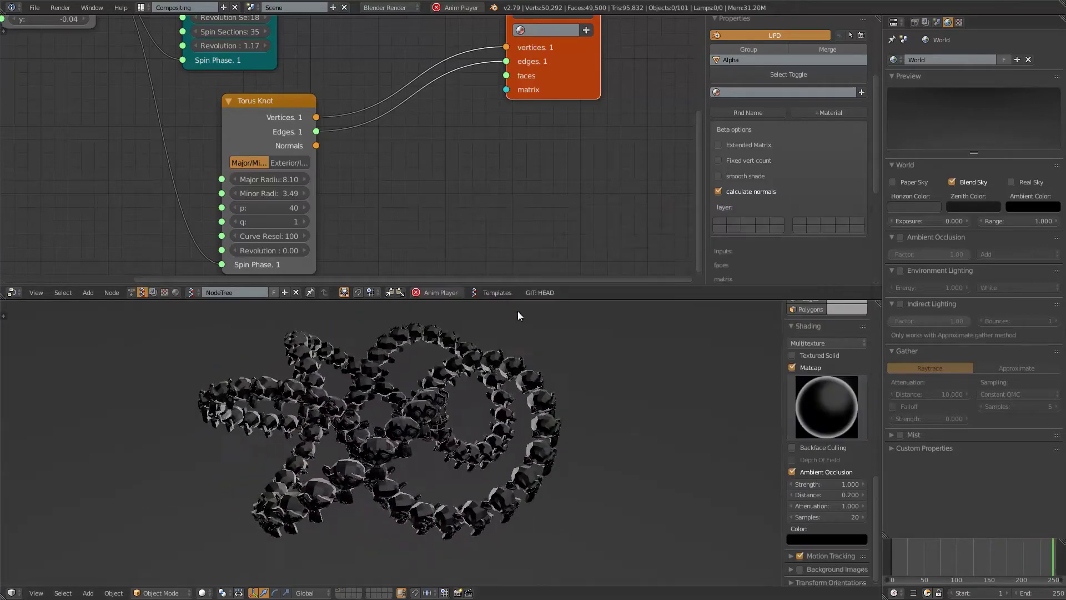
{"action": "left_click", "coordinate": [820, 408]}
{"action": "left_click", "coordinate": [463, 298]}
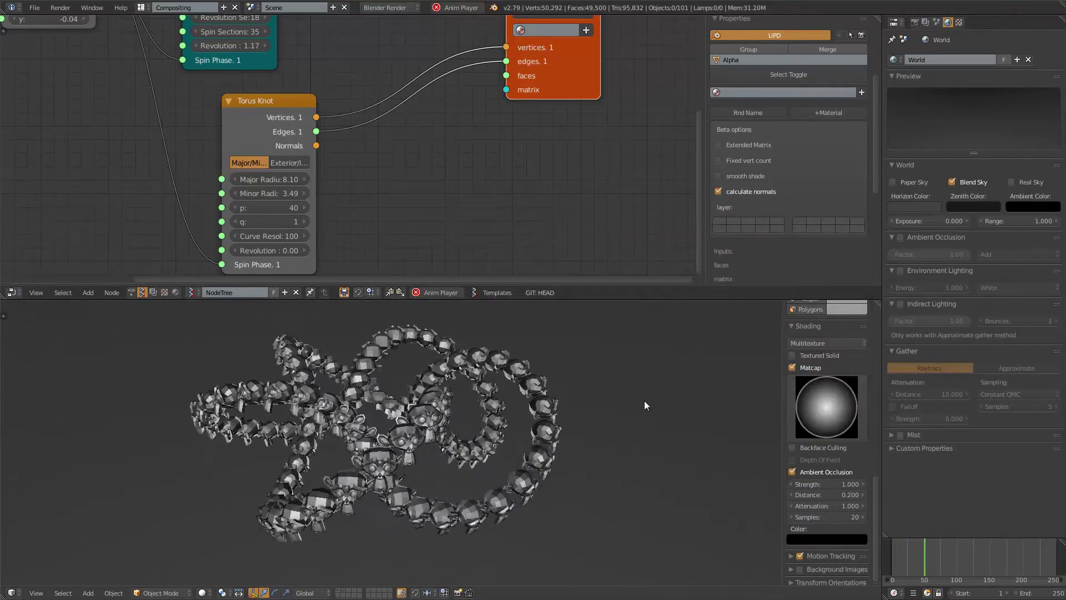
- Save the Blender file over the existing one and make the 3D view taller at the node editor's expense
{"action": "key", "text": "ctrl+s"}
{"action": "left_click", "coordinate": [557, 398]}
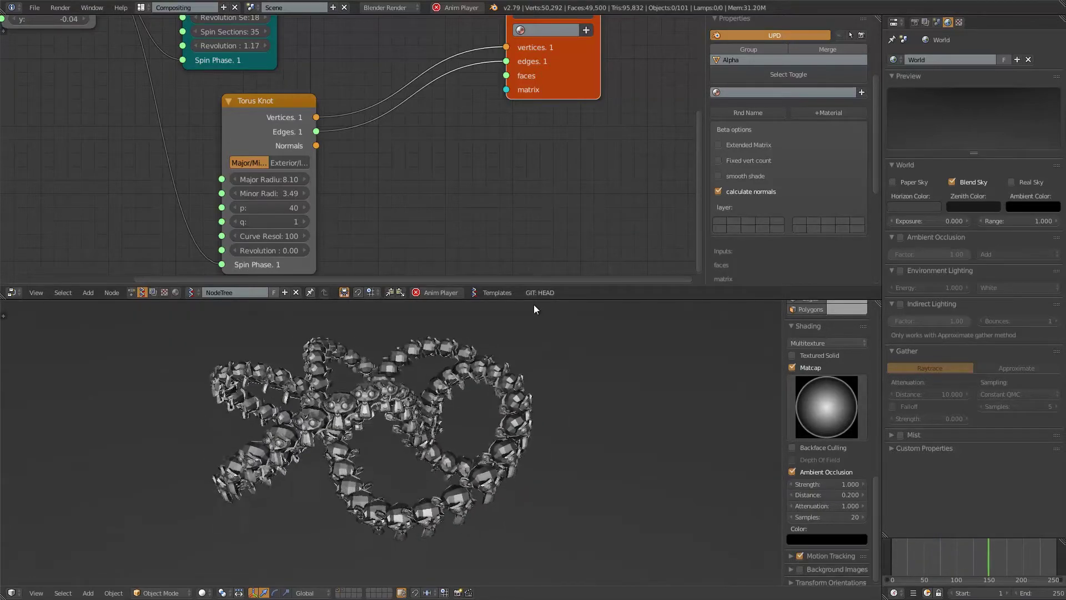
{"action": "left_click_drag", "start_coordinate": [535, 300], "coordinate": [499, 269]}
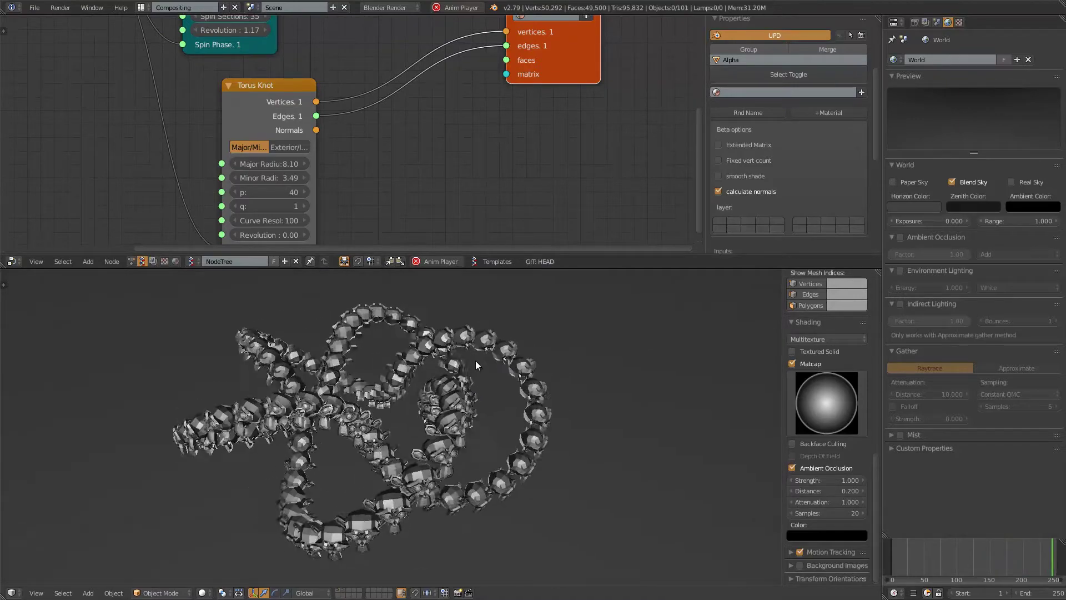
- Set the Multiply node's y value to -0.08 and the Torus Knot's p to 57
{"action": "middle_click_drag", "start_coordinate": [94, 87], "coordinate": [198, 118]}
{"action": "scroll", "coordinate": [198, 118], "scroll_direction": "down", "scroll_amount": 2}
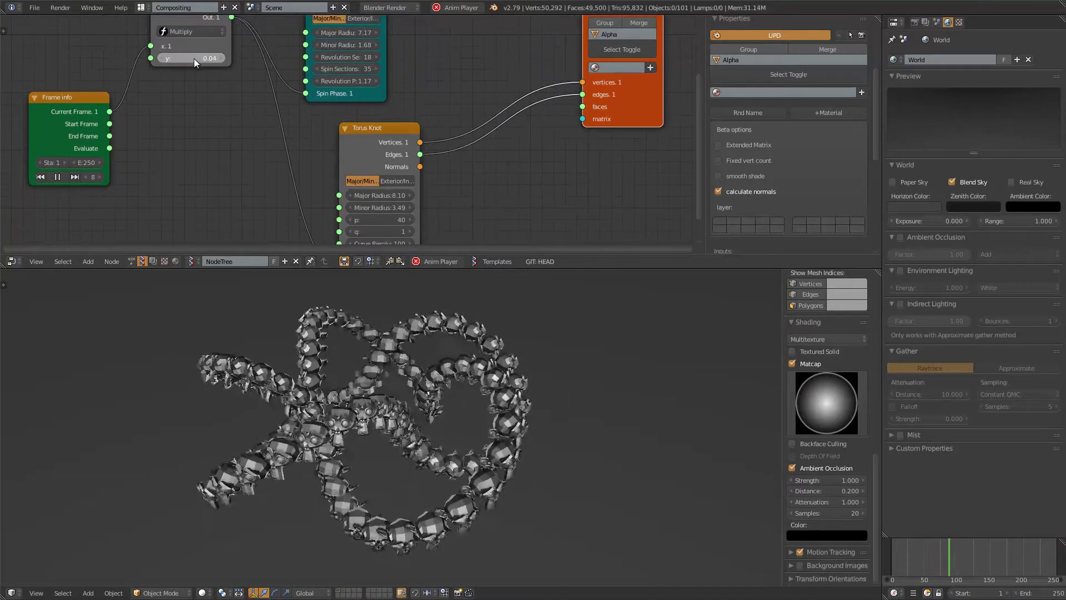
{"action": "left_click_drag", "start_coordinate": [194, 58], "coordinate": [185, 60]}
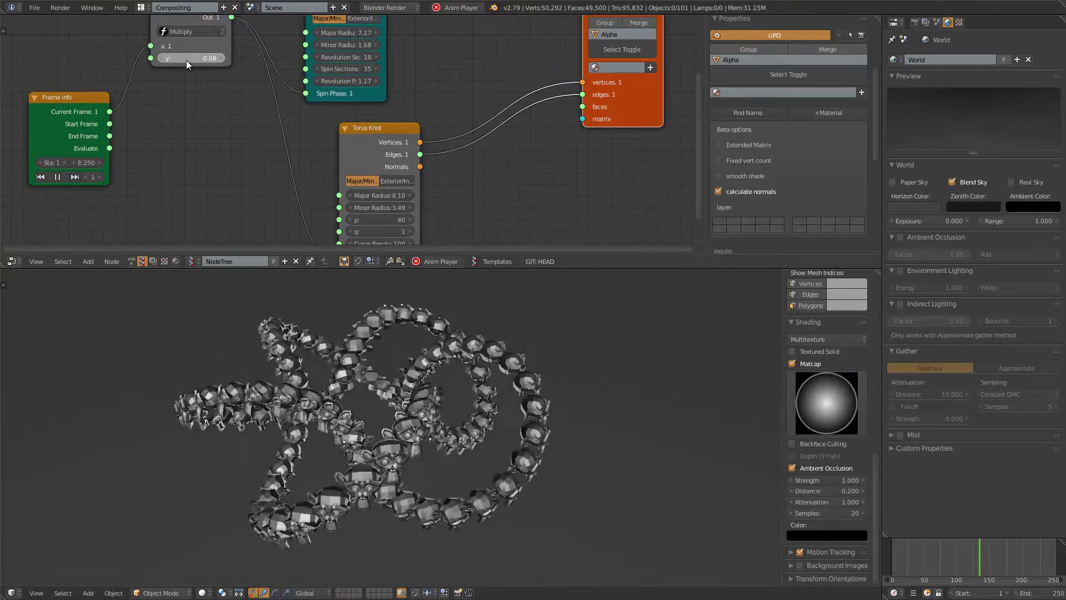
{"action": "middle_click_drag", "start_coordinate": [386, 198], "coordinate": [354, 156]}
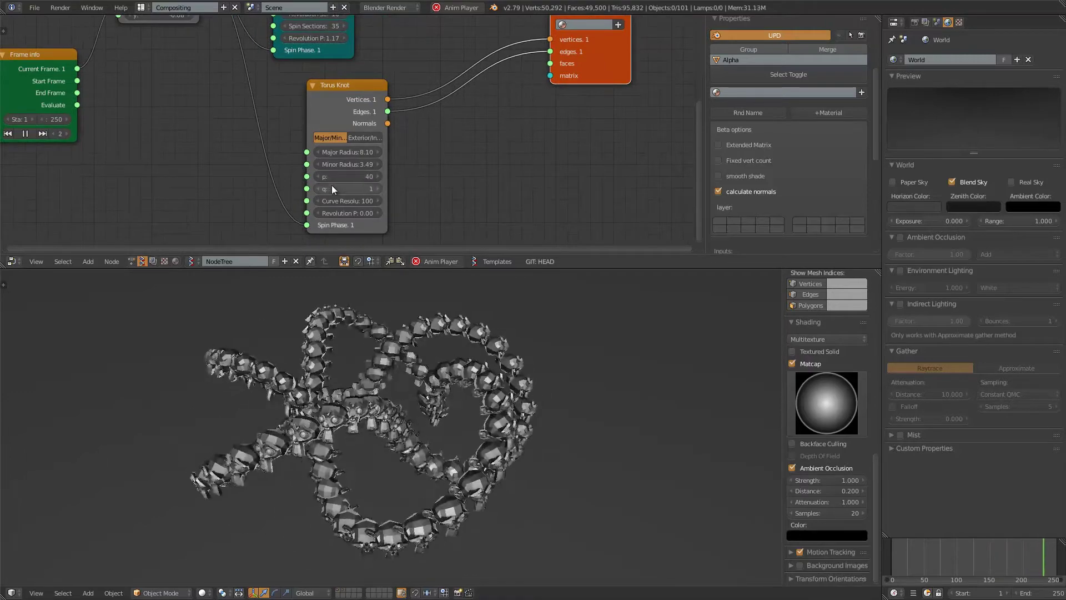
{"action": "left_click_drag", "start_coordinate": [322, 178], "coordinate": [342, 175]}
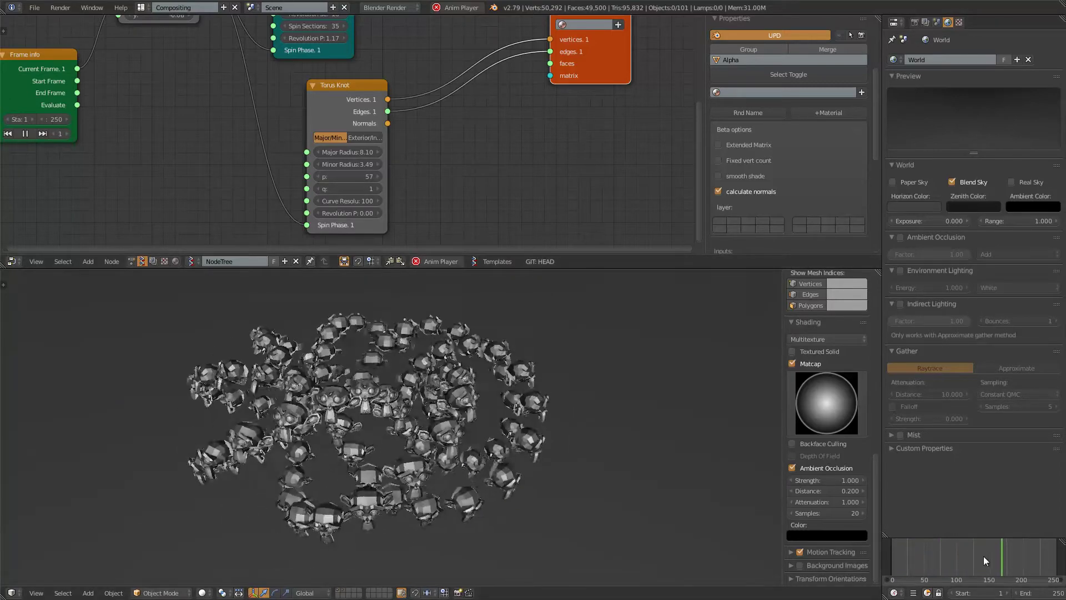
- Try a scene frame rate of 60 fps, and settle on 30 fps
{"action": "left_click", "coordinate": [914, 23]}
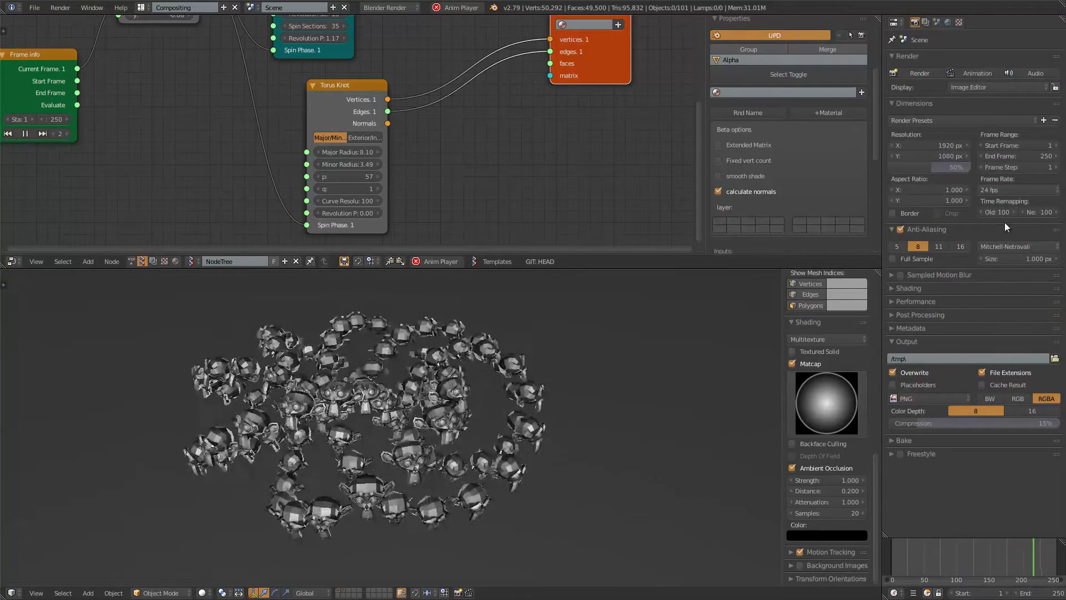
{"action": "left_click", "coordinate": [1025, 189]}
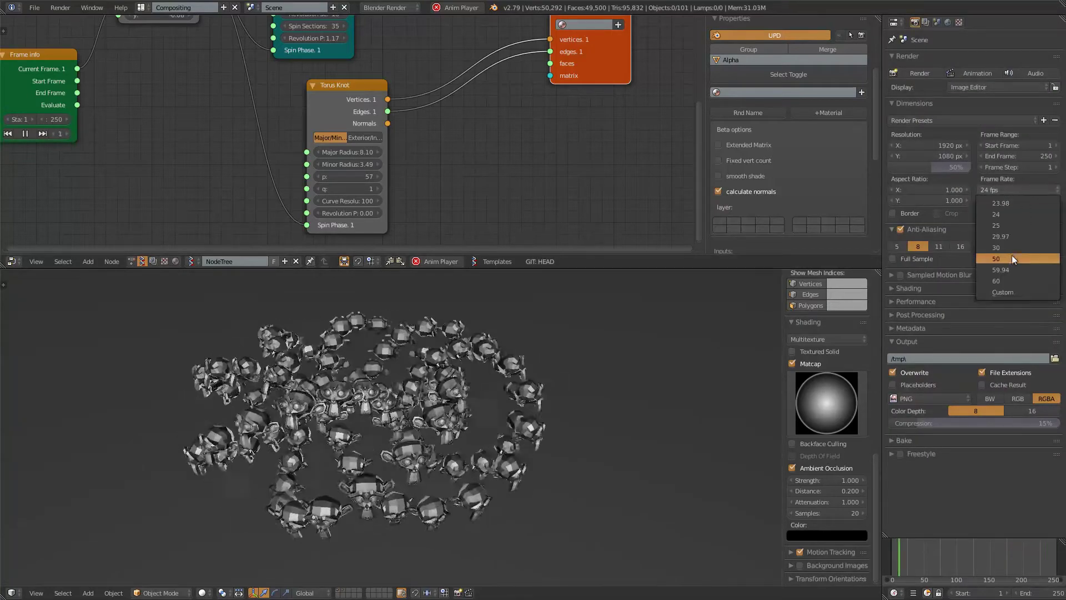
{"action": "left_click", "coordinate": [1017, 279]}
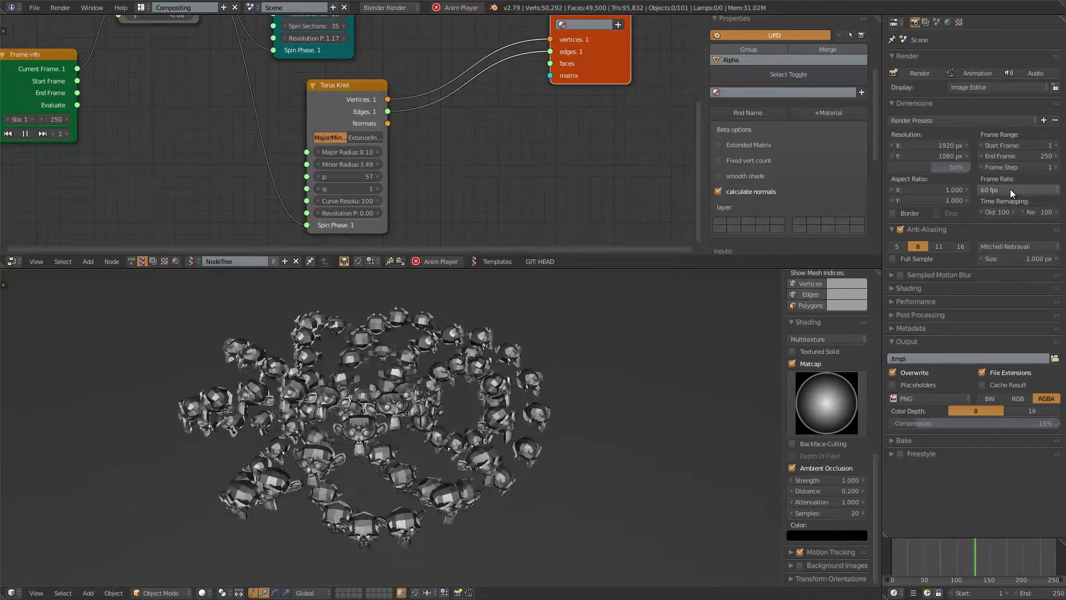
{"action": "left_click", "coordinate": [1011, 189]}
{"action": "left_click", "coordinate": [1012, 244]}
- Set the Torus Knot's p to 48, q to 7 and curve resolution to 214
{"action": "scroll", "coordinate": [413, 184], "scroll_direction": "down", "scroll_amount": 2}
{"action": "scroll", "coordinate": [393, 184], "scroll_direction": "up", "scroll_amount": 2}
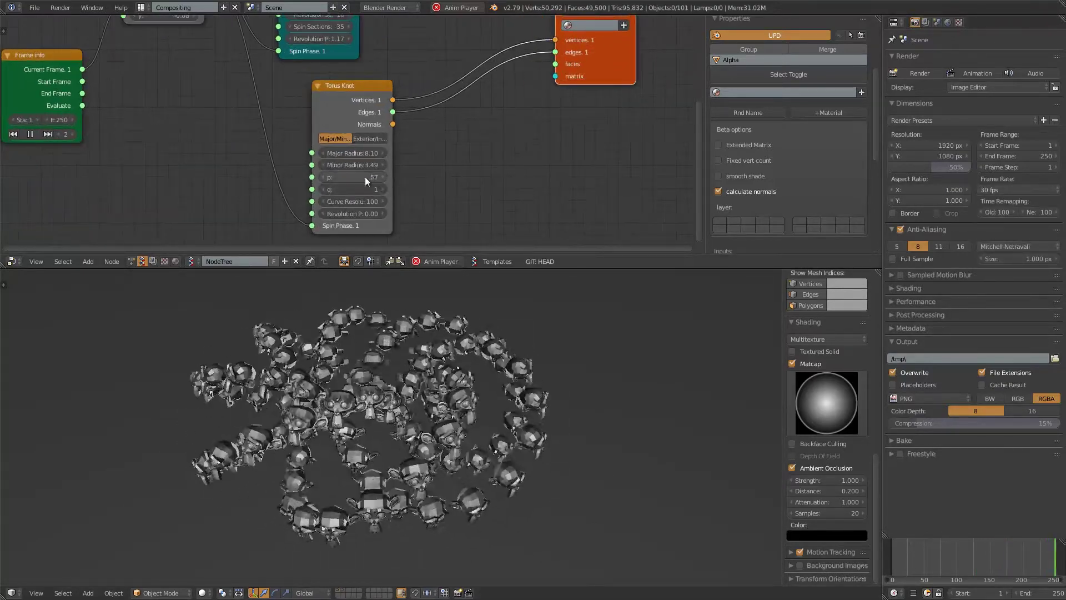
{"action": "scroll", "coordinate": [366, 177], "scroll_direction": "up", "scroll_amount": 4, "text": "ctrl"}
{"action": "scroll", "coordinate": [378, 188], "scroll_direction": "up", "scroll_amount": 4, "text": "ctrl"}
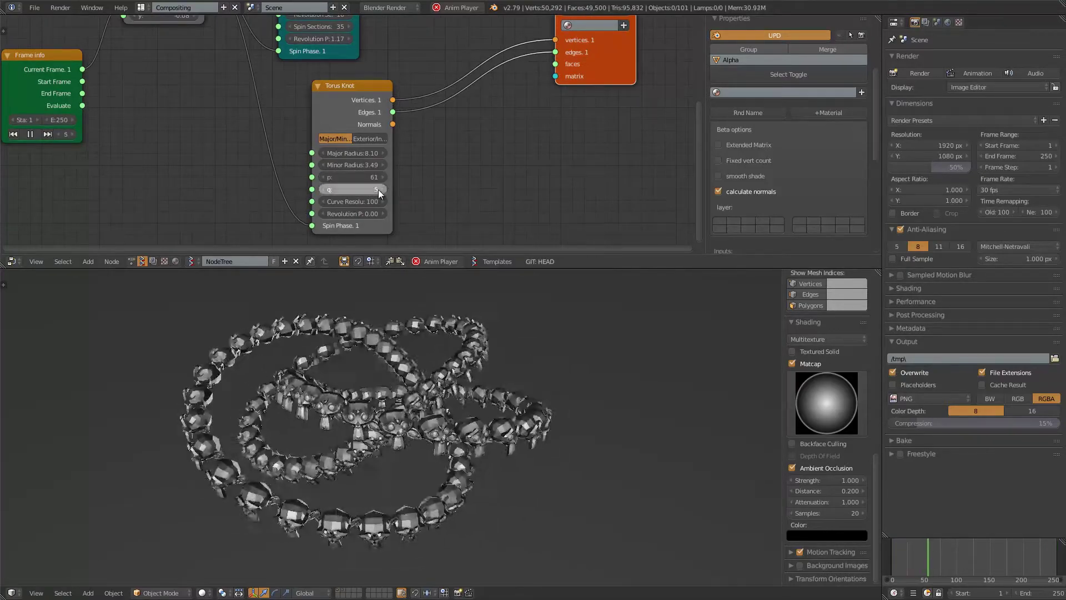
{"action": "scroll", "coordinate": [377, 189], "scroll_direction": "up", "scroll_amount": 2, "text": "ctrl"}
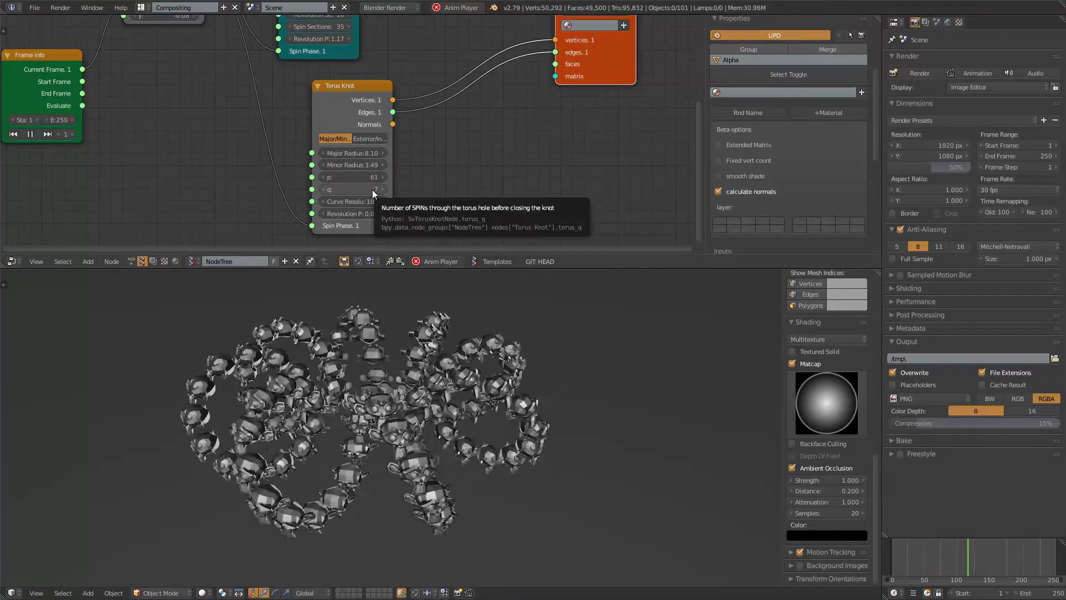
{"action": "scroll", "coordinate": [374, 175], "scroll_direction": "down", "scroll_amount": 13, "text": "ctrl"}
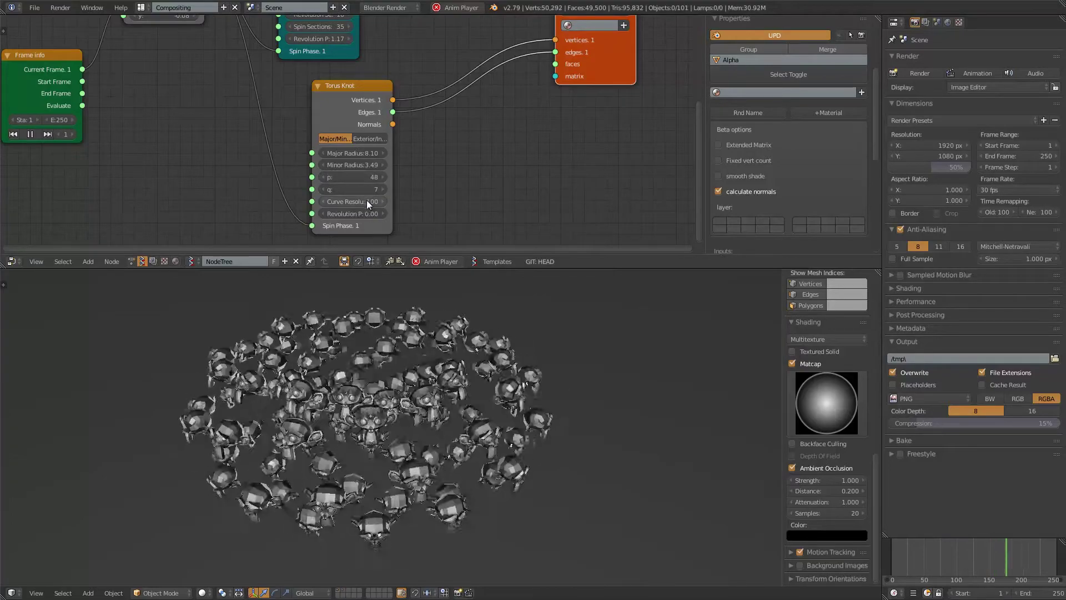
{"action": "left_click_drag", "start_coordinate": [367, 202], "coordinate": [423, 205]}
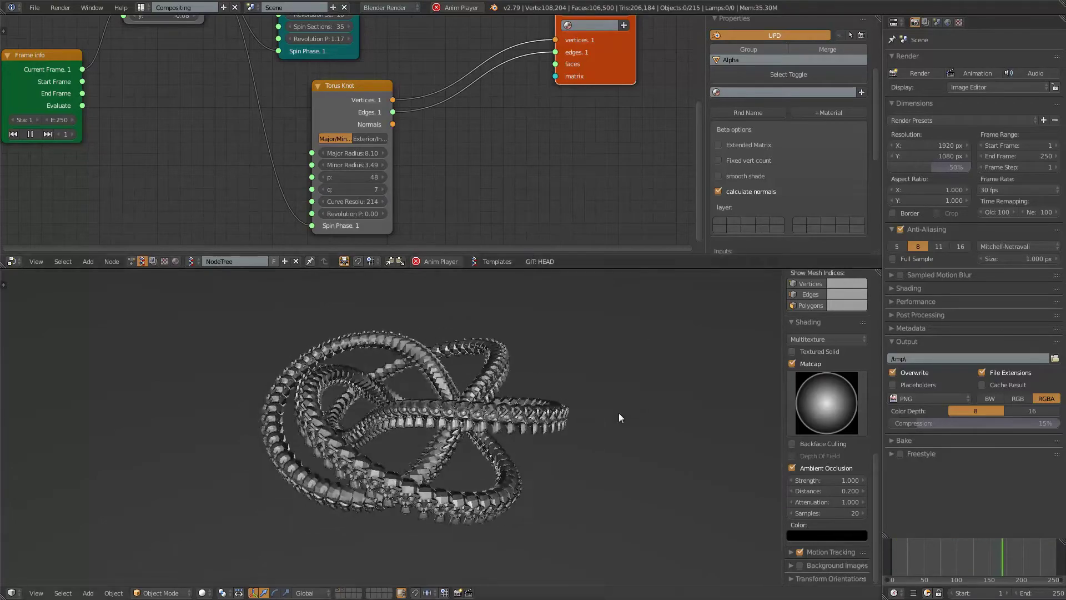
- Shift the Torus node slightly, and move the Object Transforms Output node closer to the others in the Animation Nodes tree
{"action": "scroll", "coordinate": [437, 181], "scroll_direction": "down", "scroll_amount": 3}
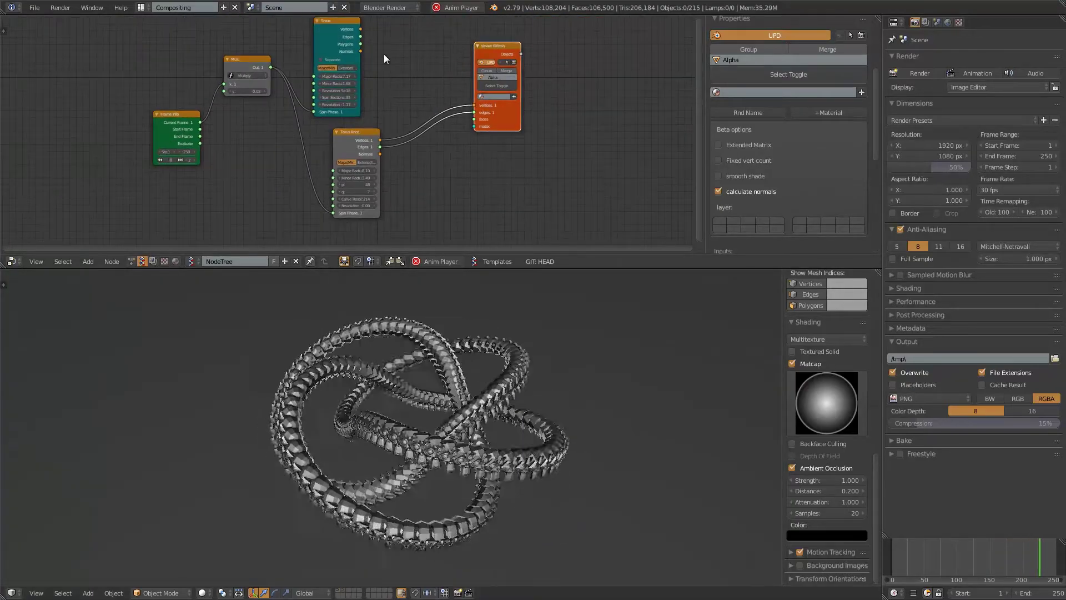
{"action": "left_click_drag", "start_coordinate": [334, 25], "coordinate": [345, 22]}
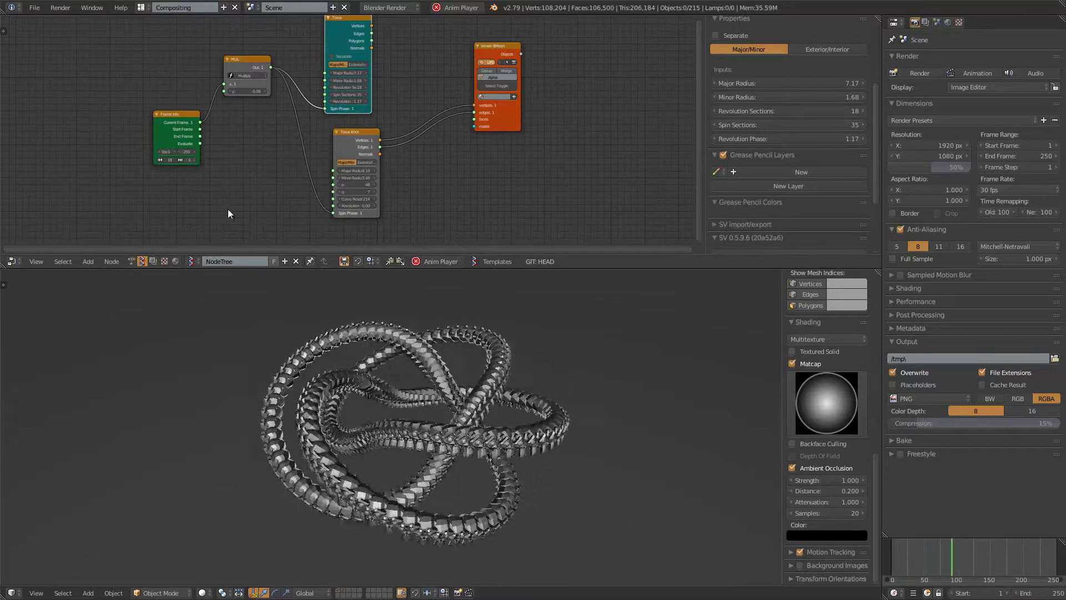
{"action": "left_click", "coordinate": [131, 261]}
{"action": "middle_click_drag", "start_coordinate": [323, 165], "coordinate": [298, 176]}
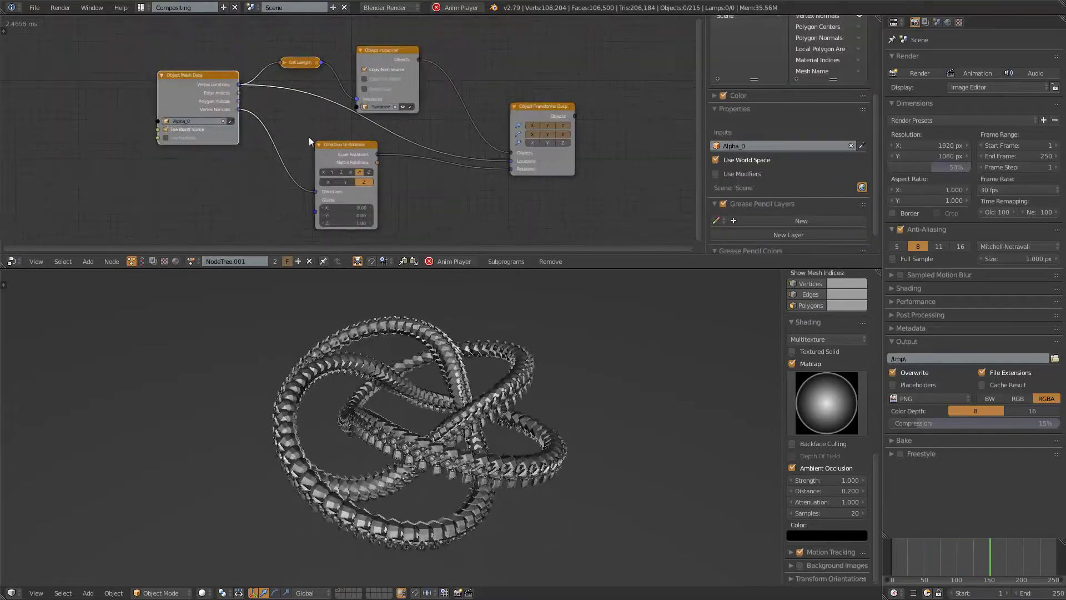
{"action": "scroll", "coordinate": [524, 95], "scroll_direction": "up", "scroll_amount": 1}
{"action": "left_click_drag", "start_coordinate": [548, 102], "coordinate": [495, 84]}
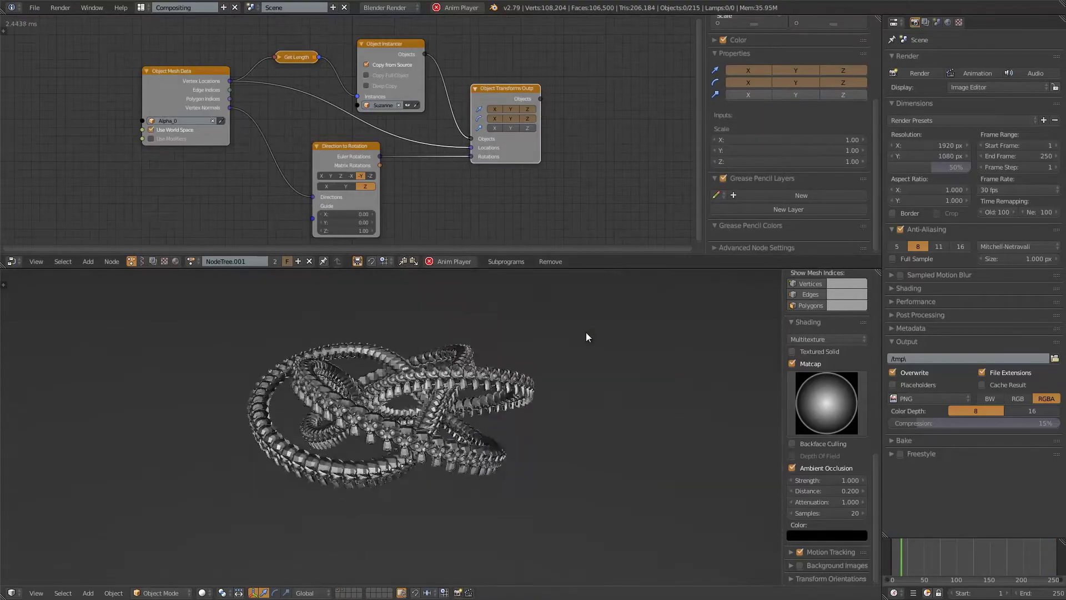